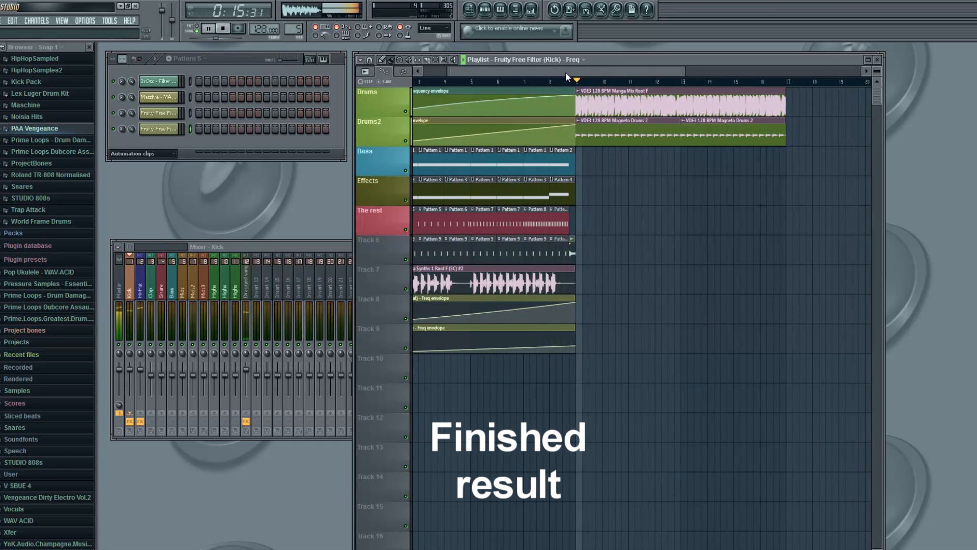
click(663, 105)
drag(603, 70, 594, 72)
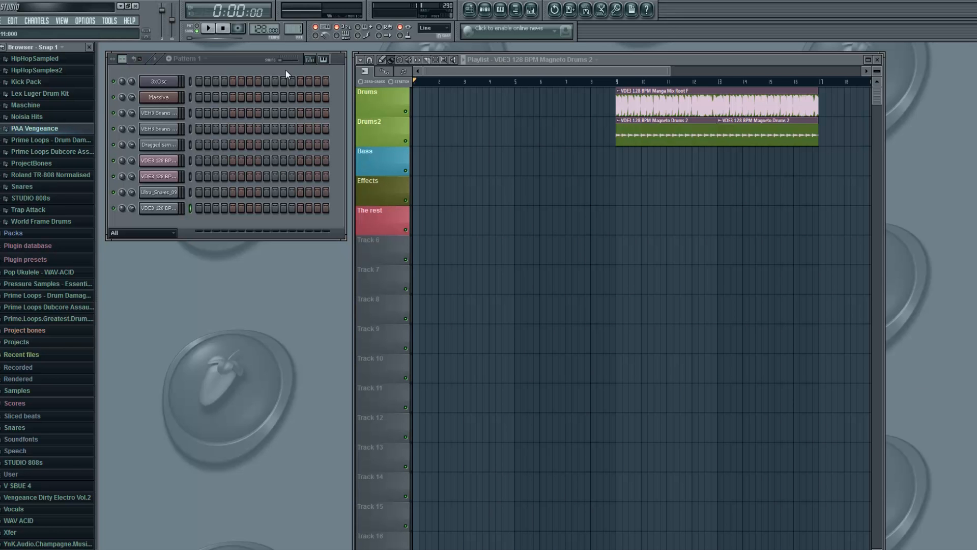
Play the arrangement from bar 9, where the clips on the Drums and Drums2 tracks begin
mouse_move(670, 69)
mouse_down()
mouse_move(757, 64)
mouse_move(656, 74)
mouse_up()
click(606, 96)
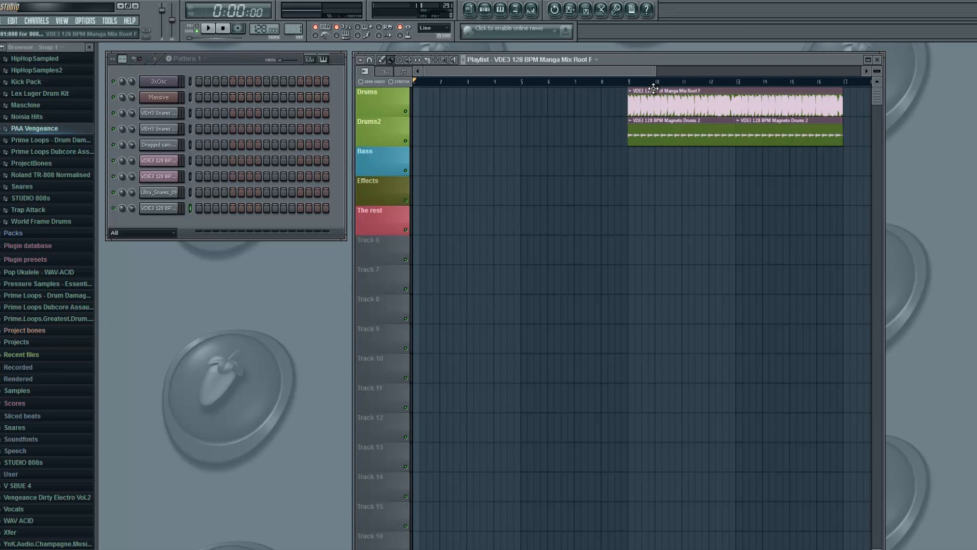
drag(655, 73, 643, 73)
click(675, 197)
right_click(758, 191)
drag(635, 73, 605, 72)
click(619, 81)
key(space)
key(space)
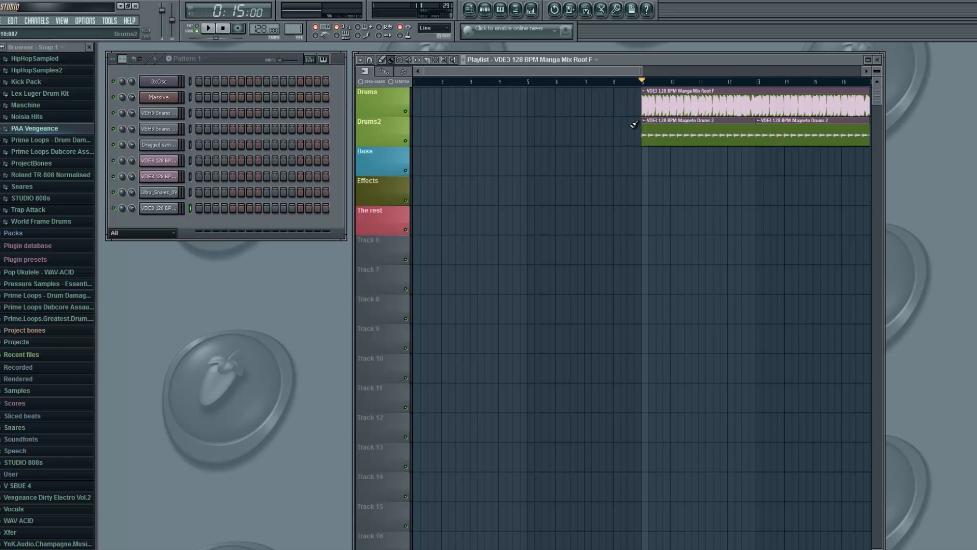
mouse_move(641, 72)
mouse_down()
mouse_move(680, 73)
mouse_move(640, 73)
mouse_up()
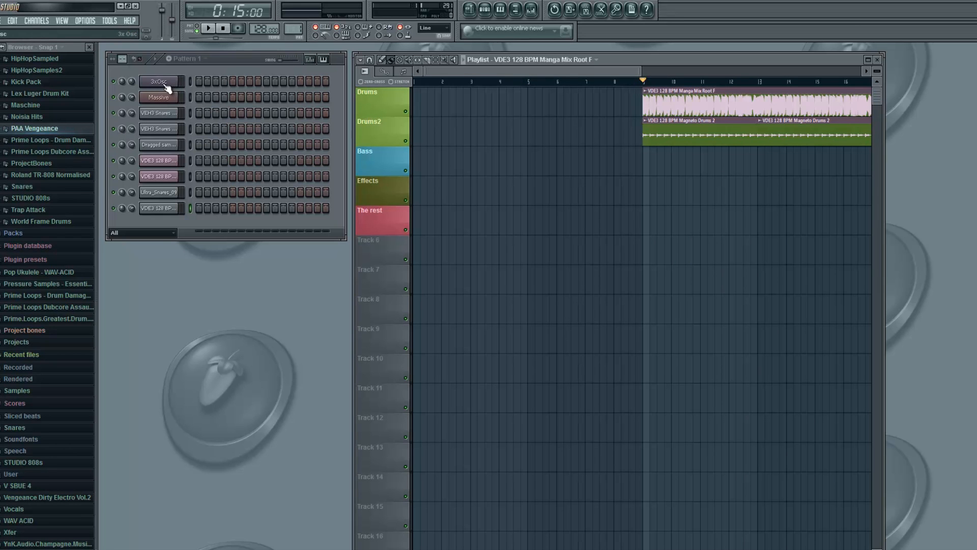
click(45, 19)
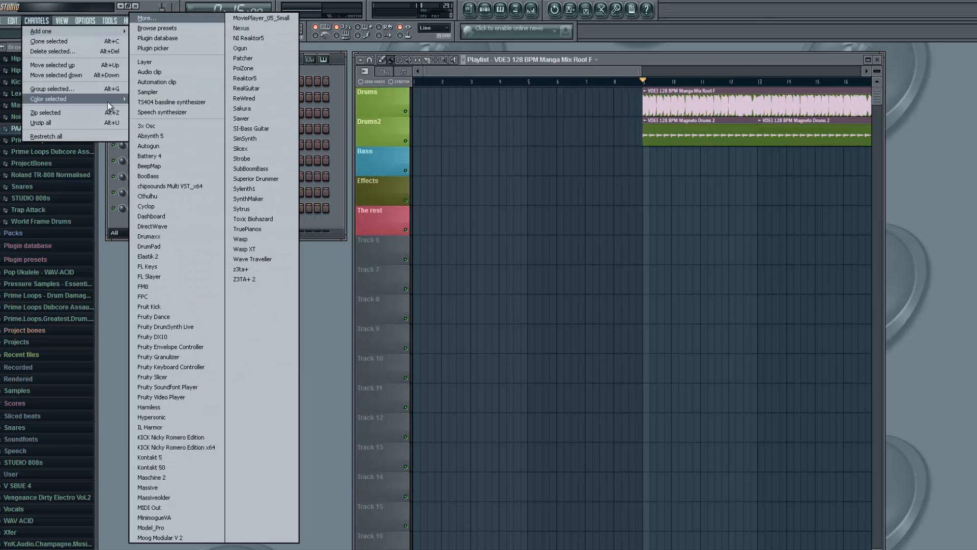
click(147, 125)
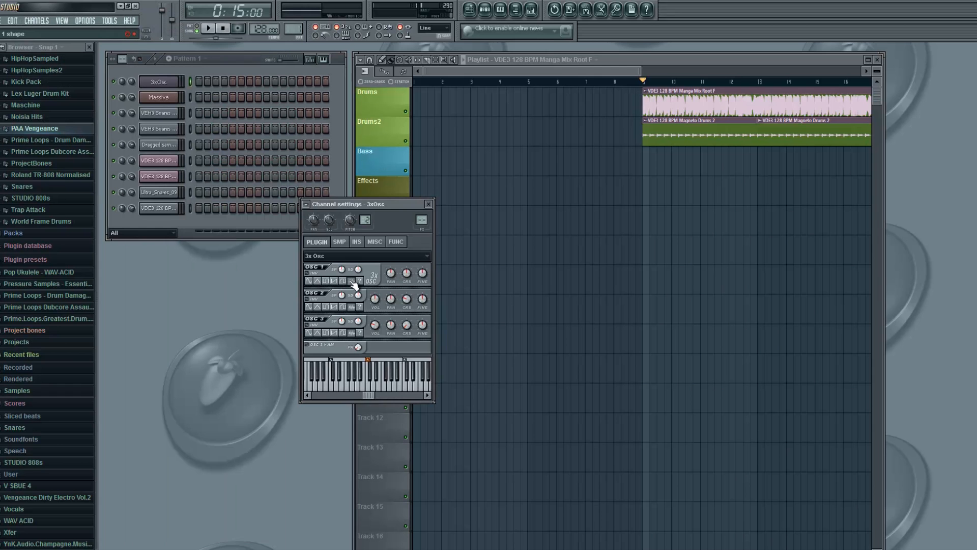
click(428, 204)
right_click(175, 79)
mouse_move(214, 203)
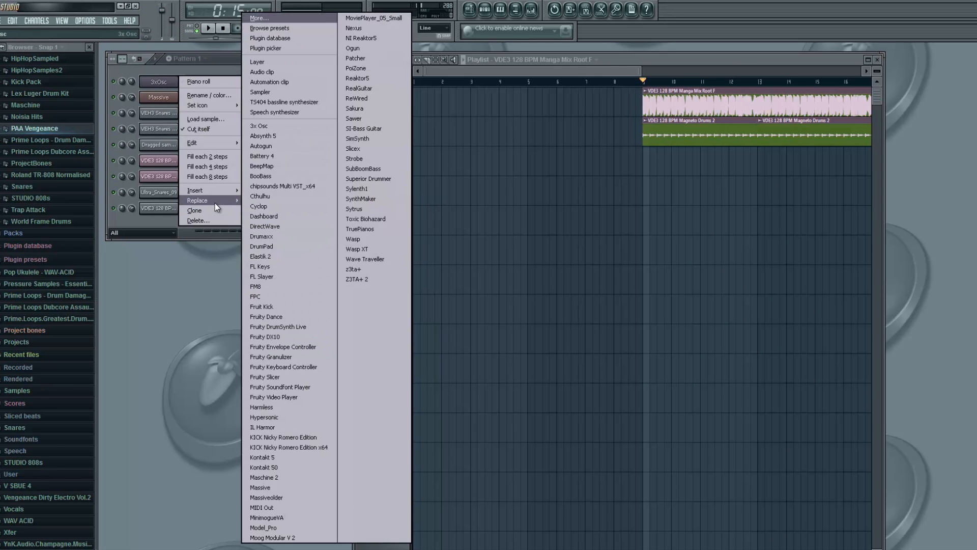
click(263, 133)
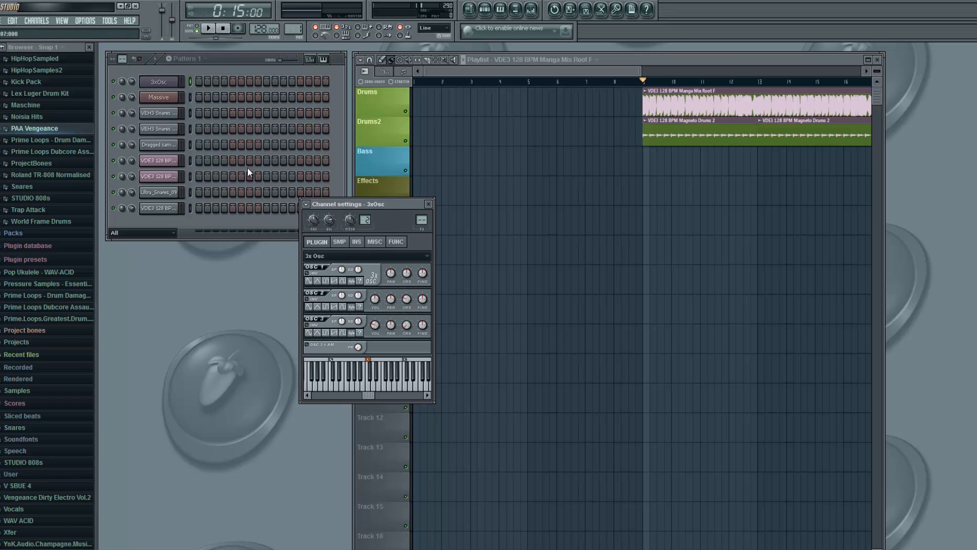
click(429, 205)
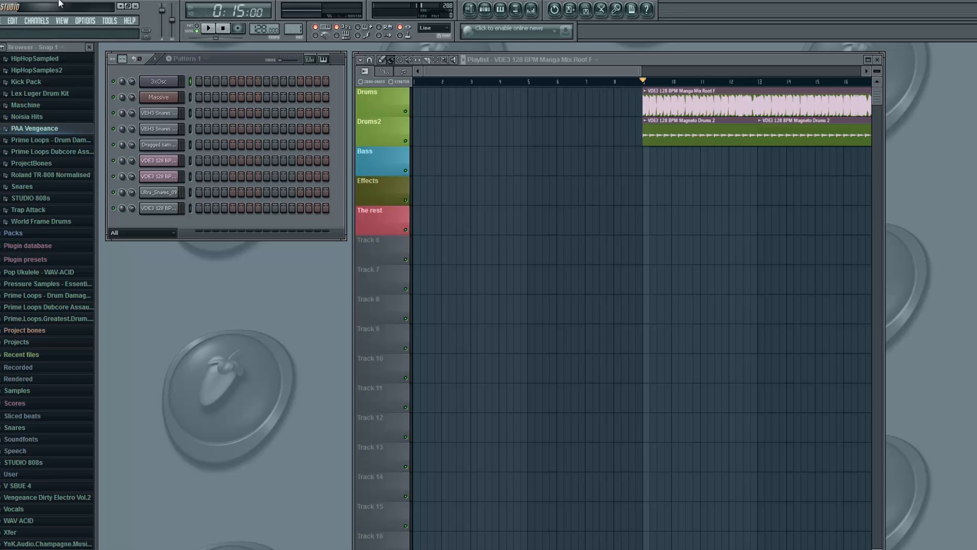
Check the MIDI settings for the connected MIDI keyboard and close the settings window
click(85, 21)
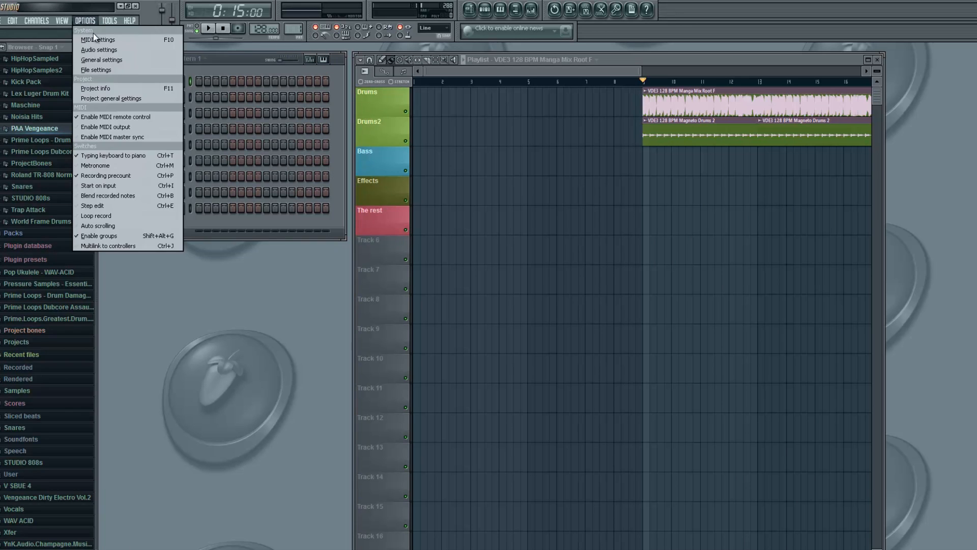
click(91, 38)
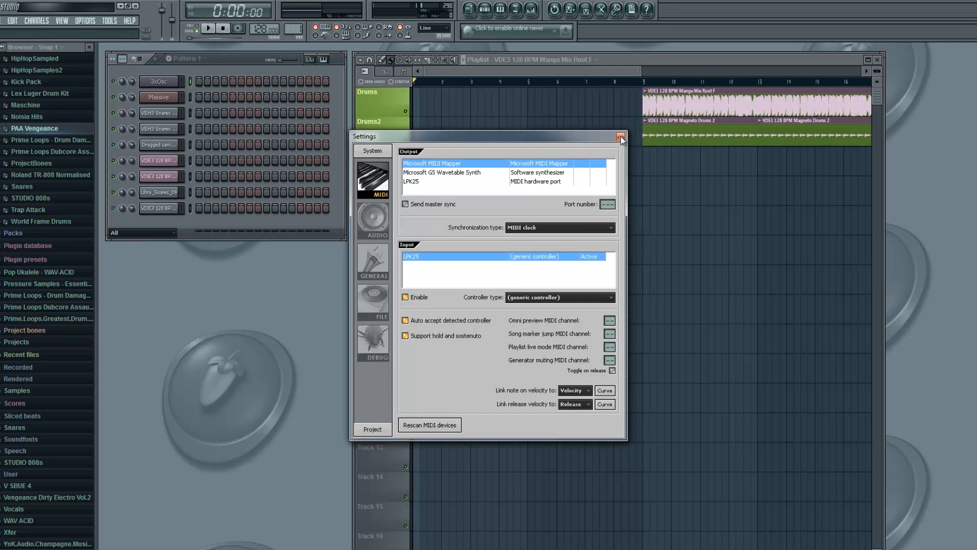
click(620, 136)
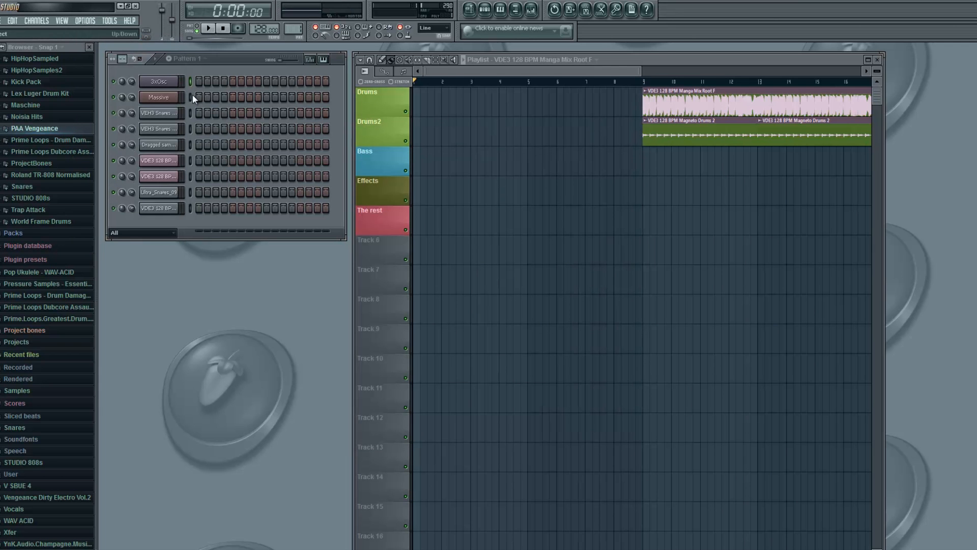
Open the 3xOsc channel's settings and audition its sound
click(167, 83)
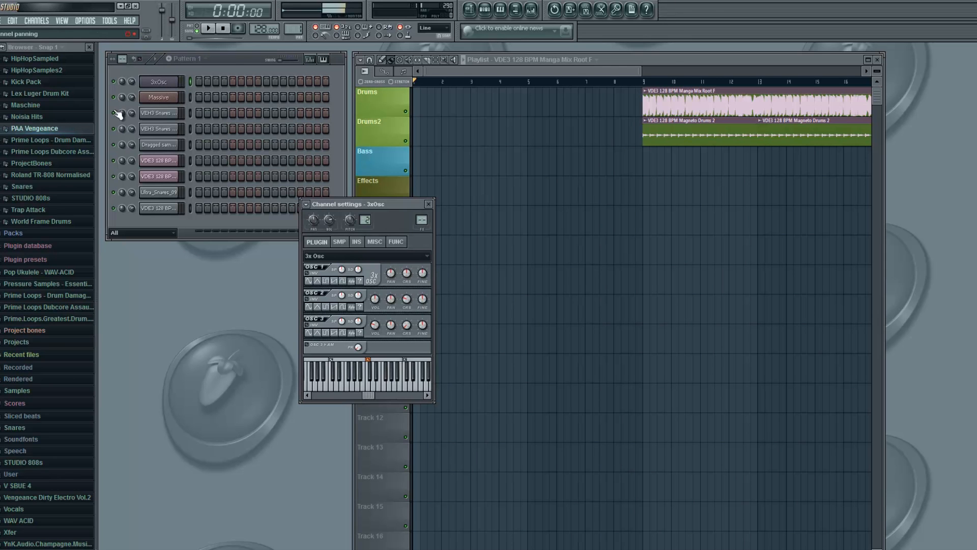
click(133, 82)
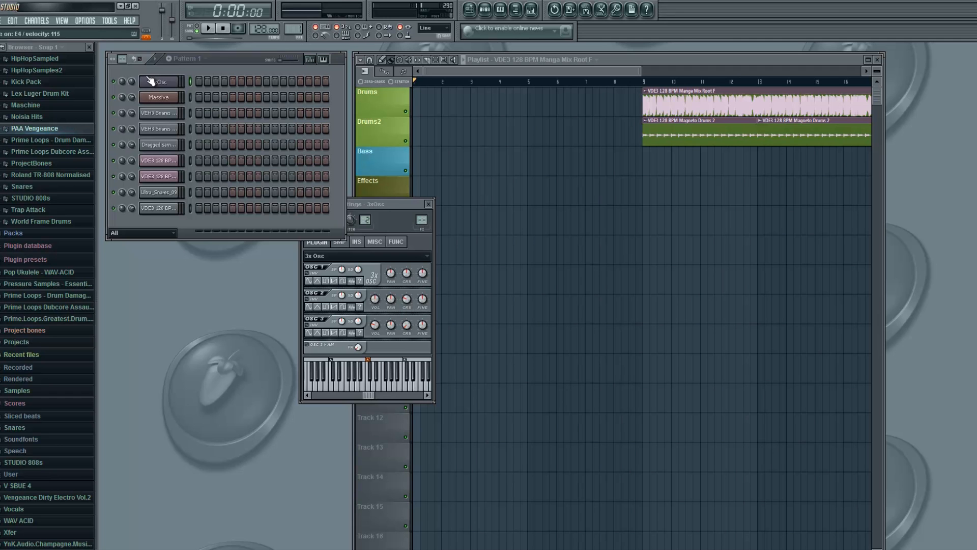
click(368, 203)
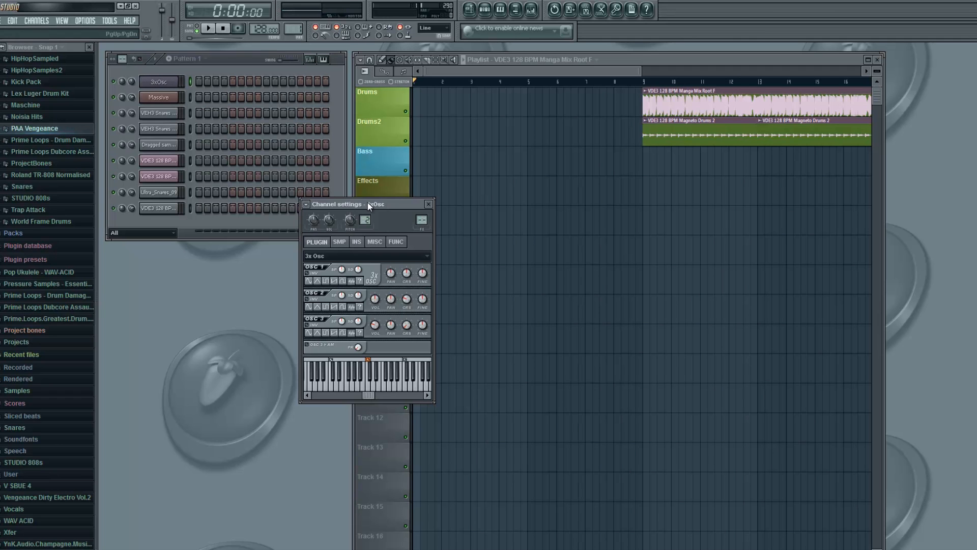
Draw a one-bar C5 note for the 3xOsc channel in Pattern 1's piano roll
right_click(158, 82)
click(221, 84)
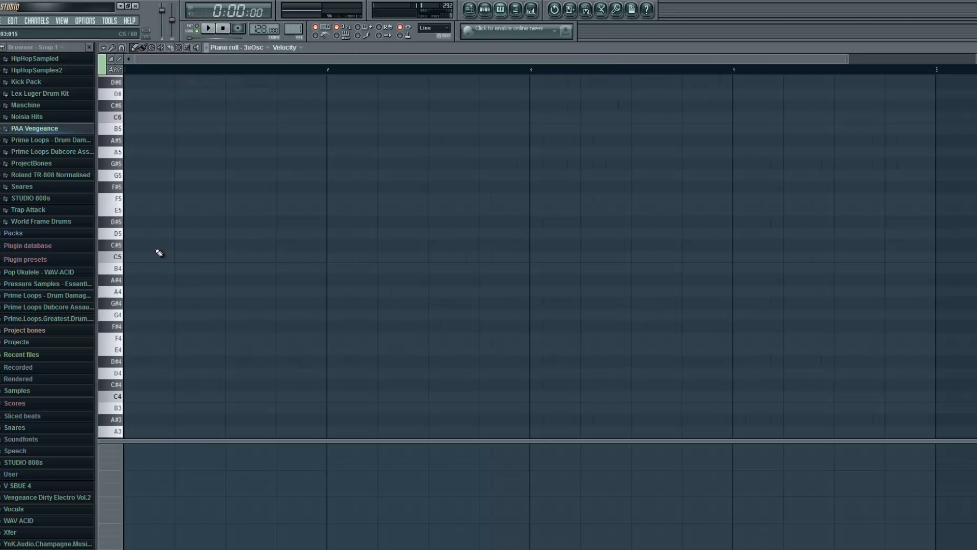
click(128, 257)
drag(156, 260, 327, 254)
key(Escape)
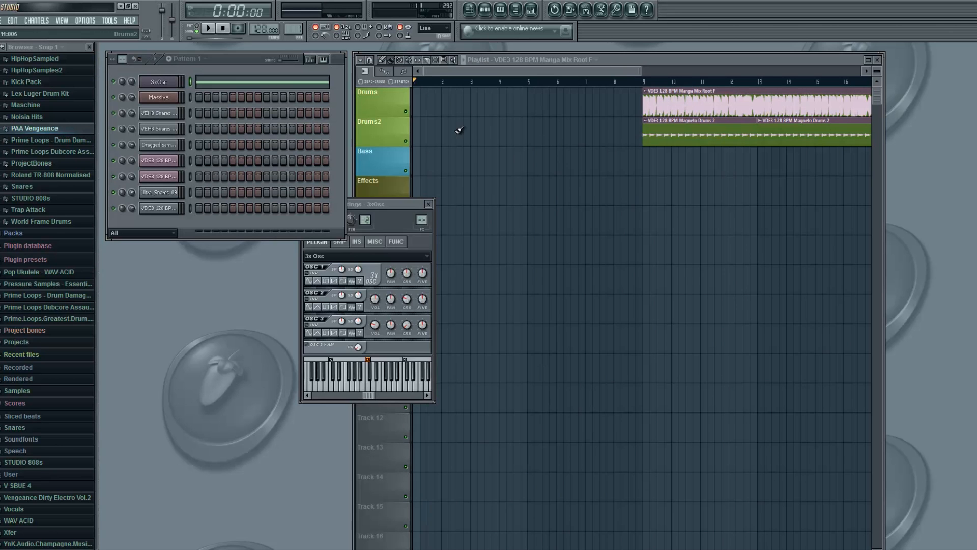
Place Pattern 1 repeatedly on the Bass track to fill bars 1 to 8
click(429, 158)
right_click(430, 158)
click(186, 59)
click(190, 72)
mouse_move(418, 133)
mouse_down()
mouse_move(626, 131)
mouse_move(422, 137)
mouse_up()
drag(425, 133, 425, 162)
click(598, 229)
right_click(599, 231)
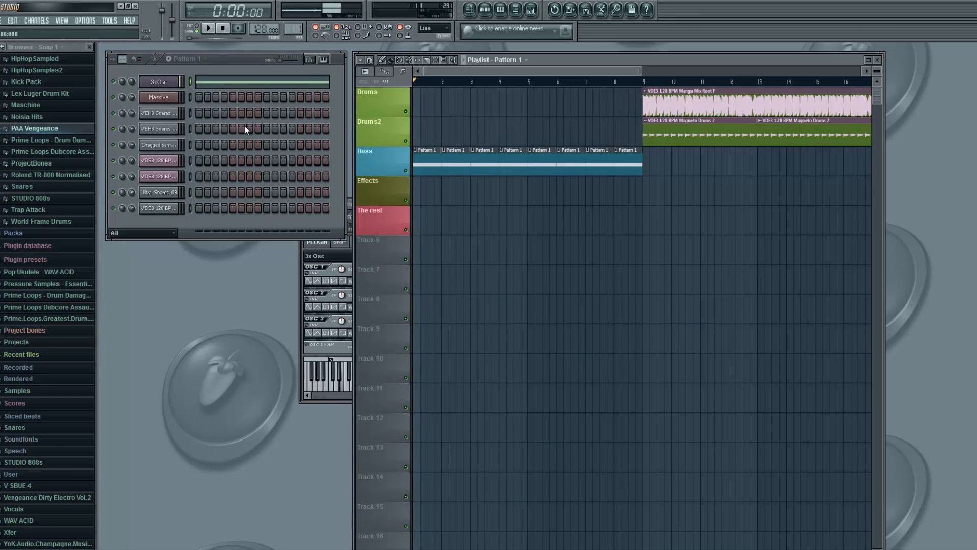
Show the 3xOsc channel's instrument volume envelope and LFO settings and audition the sound
click(302, 271)
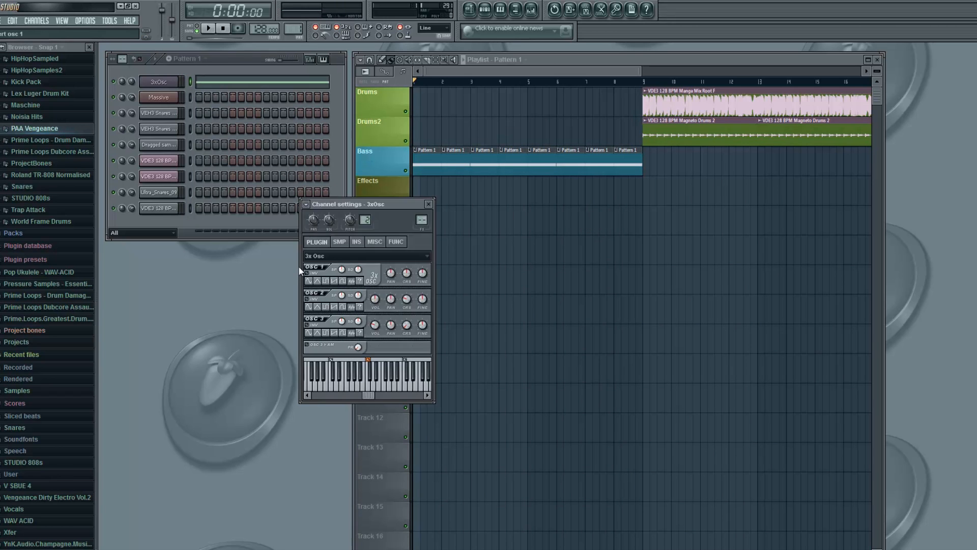
click(339, 243)
click(357, 243)
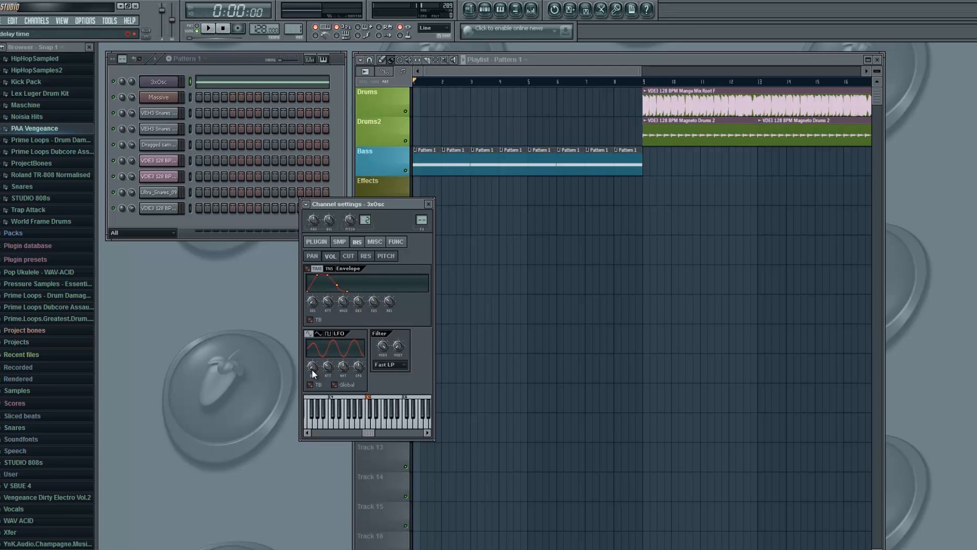
key(c)
key(c)
Set the speed of the 3xOsc volume LFO to 4 steps
right_click(357, 367)
mouse_move(387, 382)
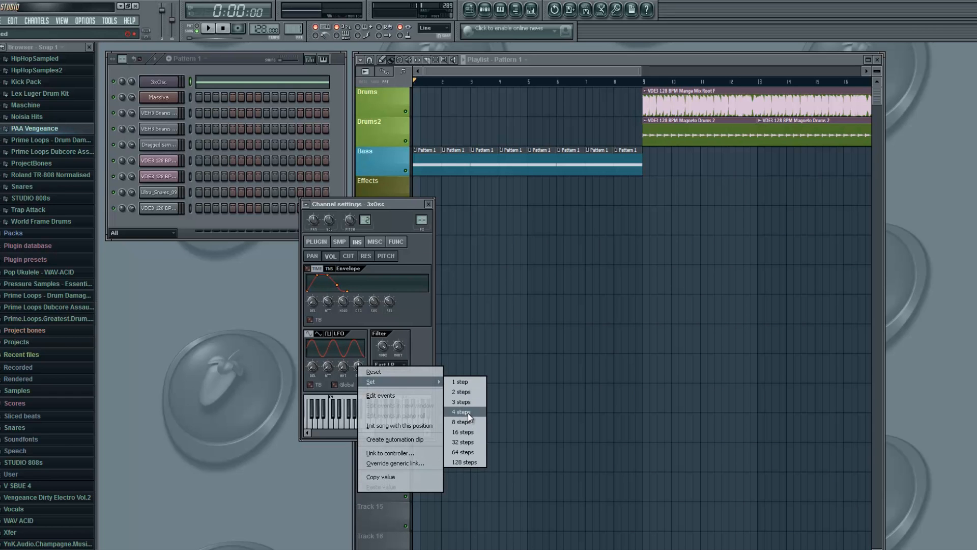
click(353, 363)
right_click(355, 363)
click(354, 360)
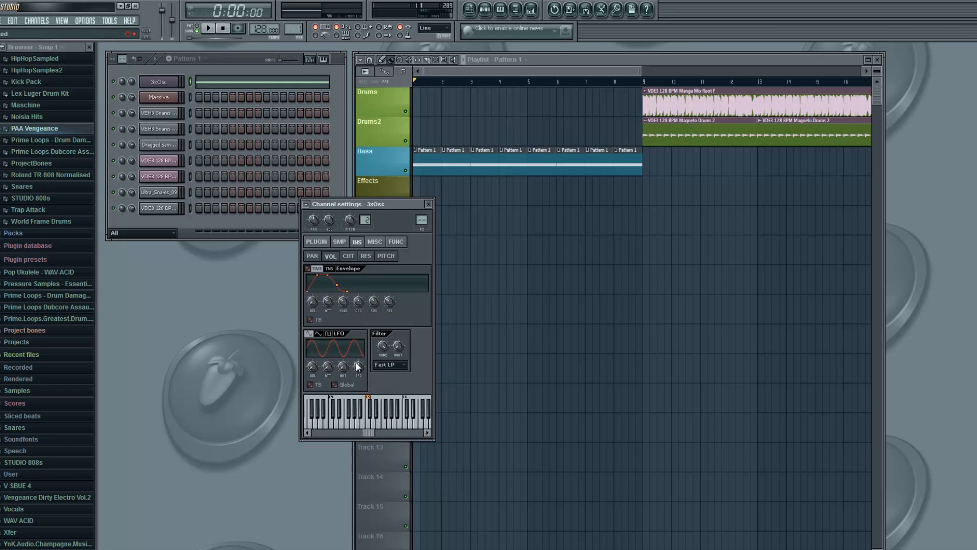
right_click(358, 366)
mouse_move(441, 383)
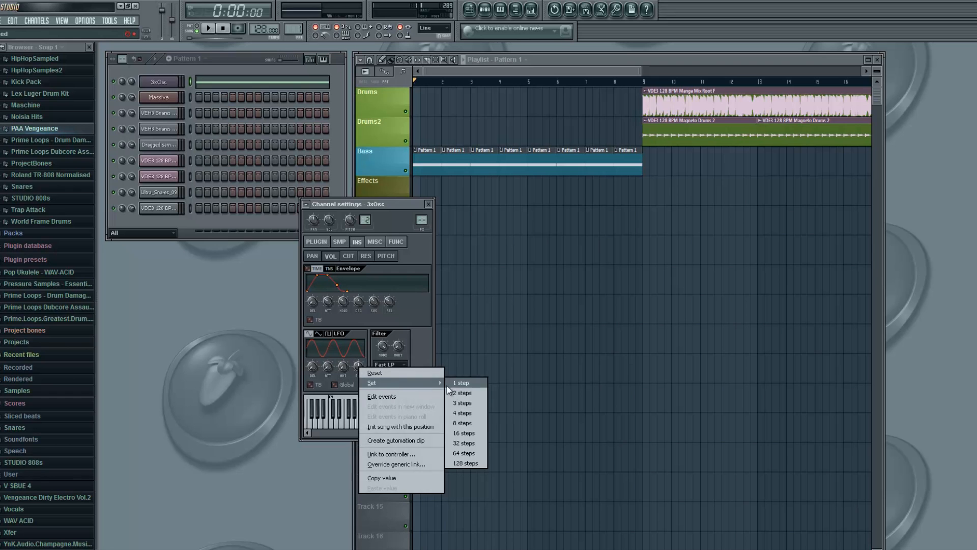
click(469, 412)
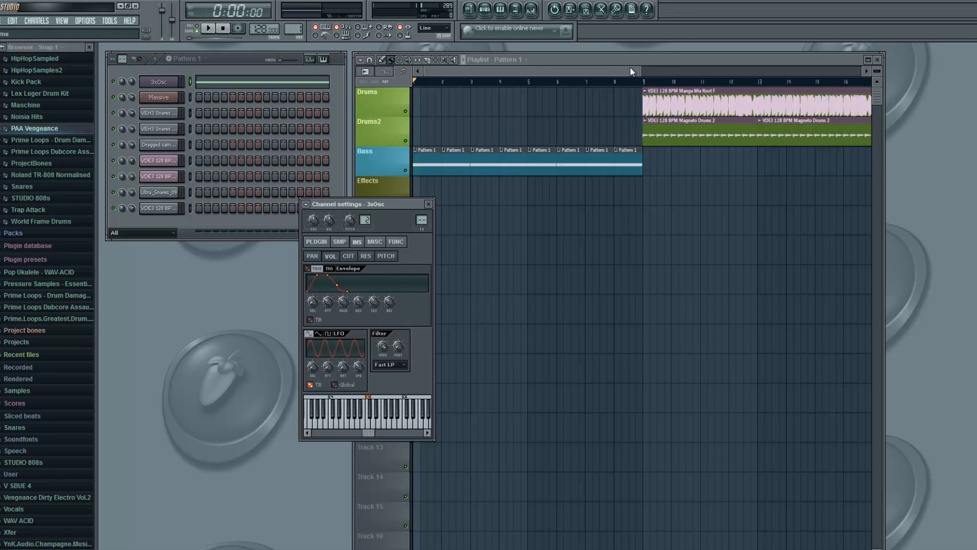
Create an automation clip for the 3xOsc filter cutoff frequency across bars 1 to 8 of the playlist
drag(646, 82, 401, 75)
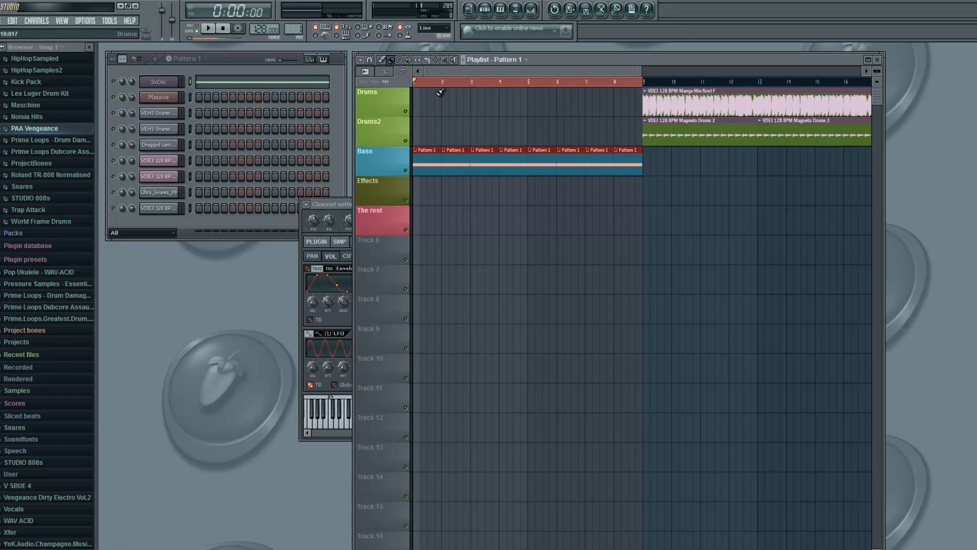
drag(643, 82, 364, 85)
drag(326, 204, 263, 186)
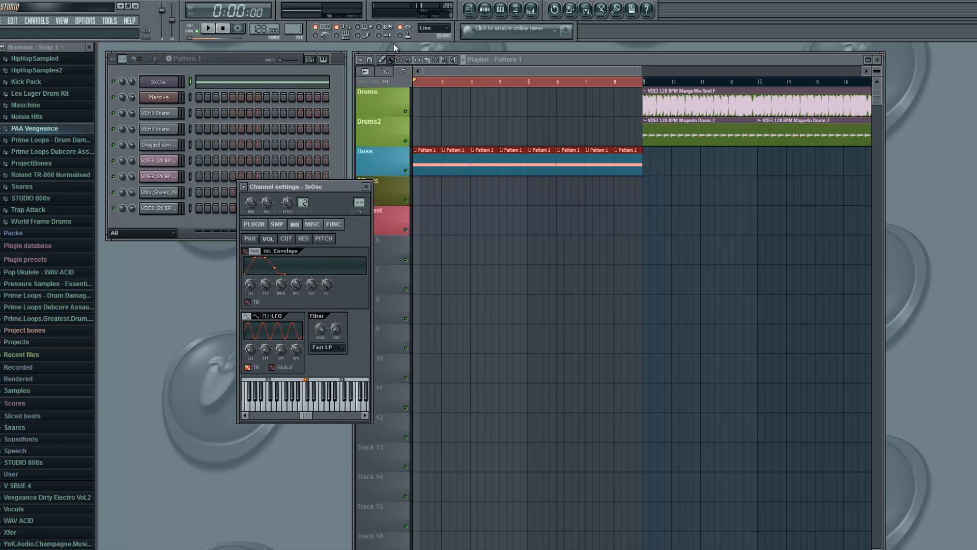
right_click(321, 331)
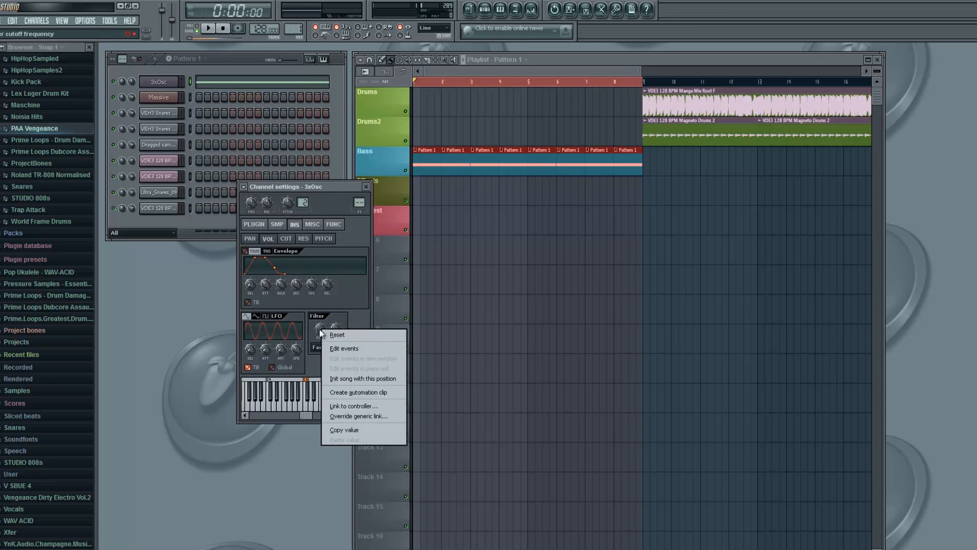
click(370, 392)
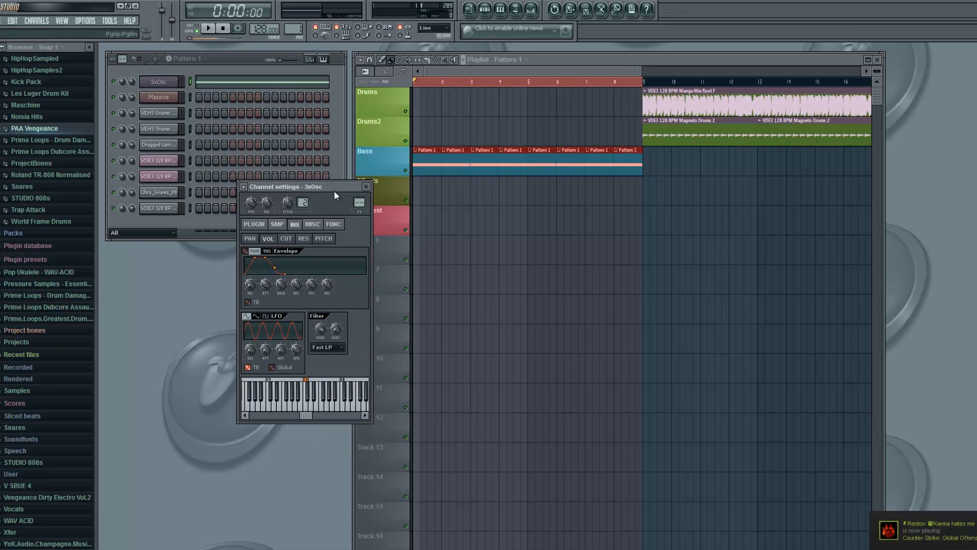
click(400, 36)
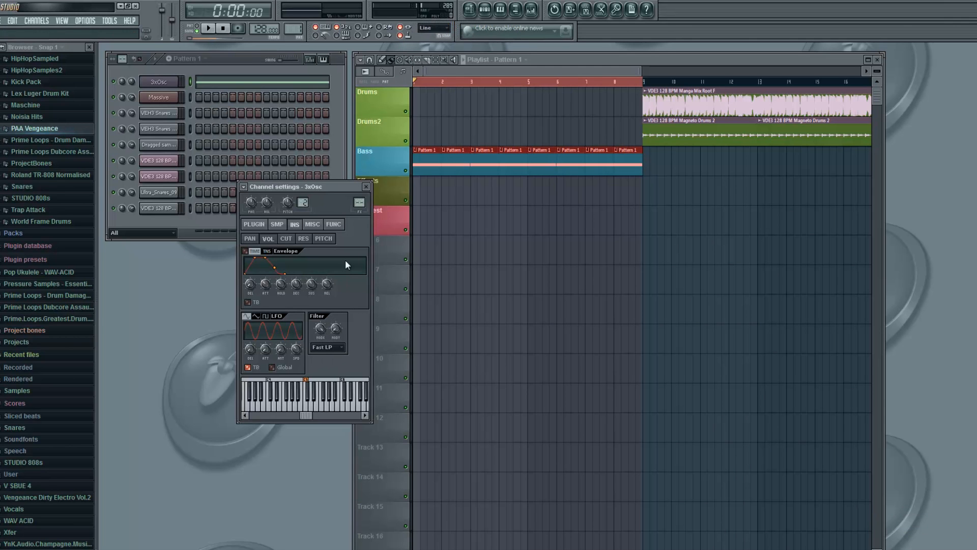
right_click(401, 37)
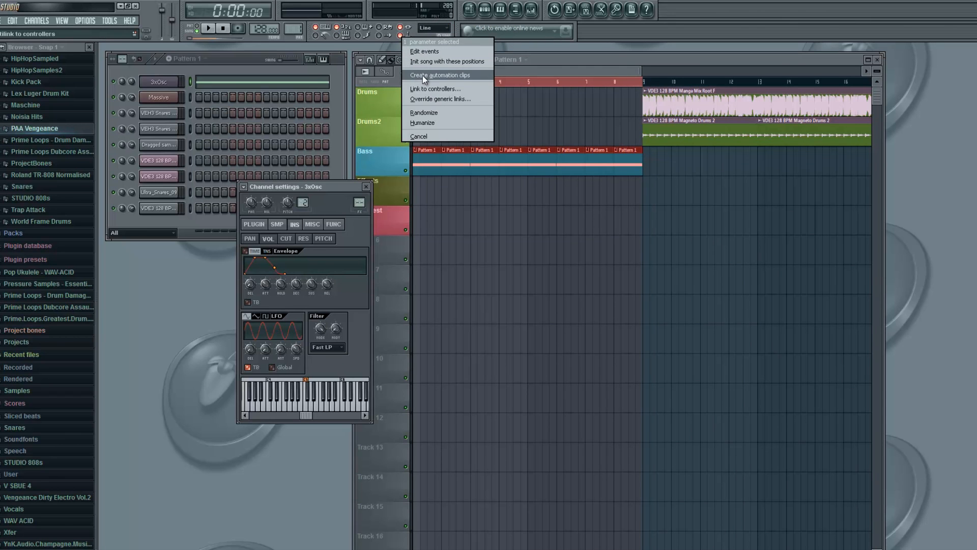
click(435, 75)
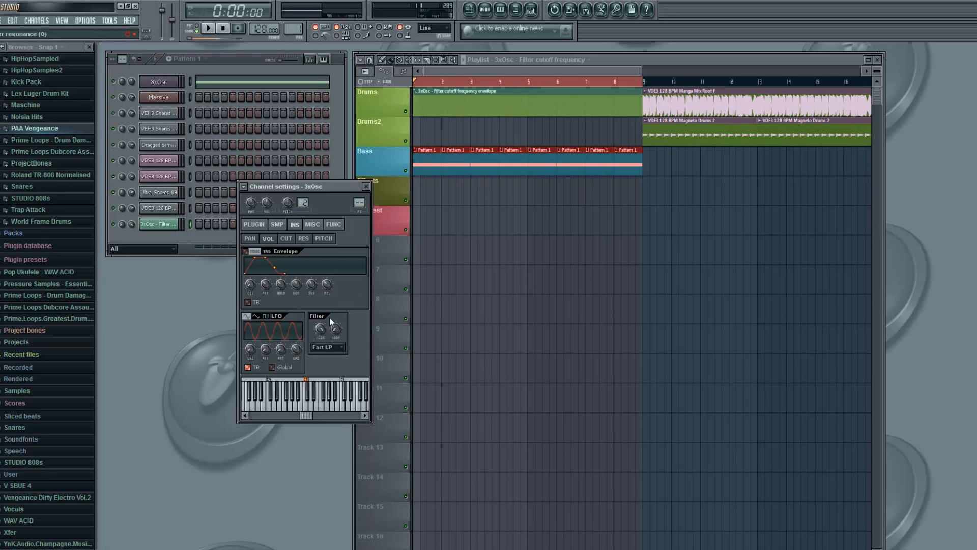
Lower the start of the filter cutoff envelope to form a rising ramp and play it back at several points in bars 1 to 8
click(417, 98)
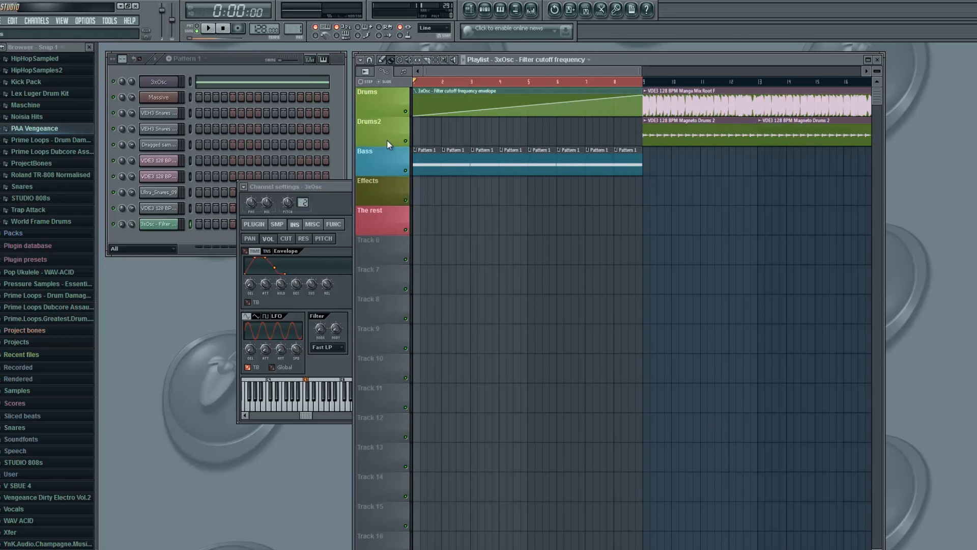
mouse_move(421, 84)
mouse_down()
mouse_move(637, 84)
mouse_move(357, 96)
mouse_up()
key(space)
click(502, 84)
click(563, 83)
click(611, 84)
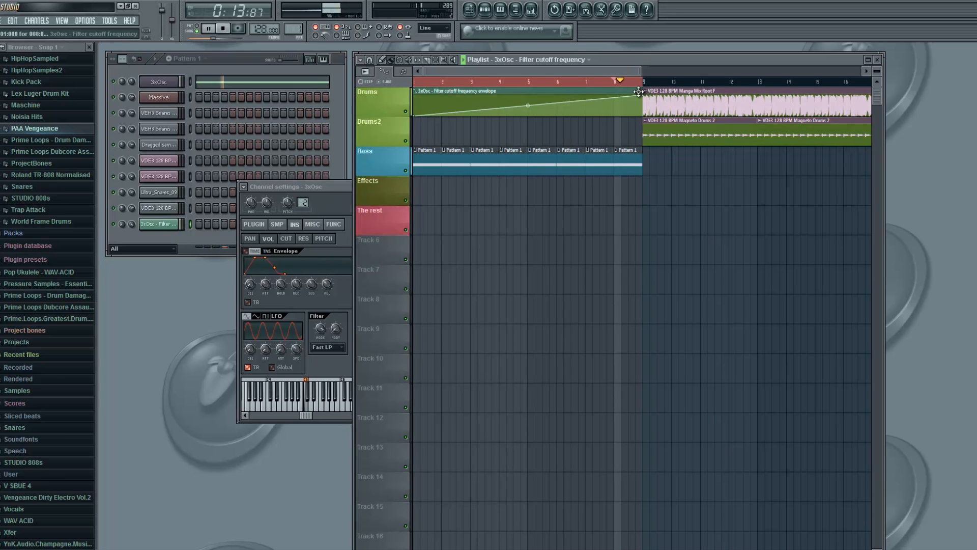
key(space)
Set the 3xOsc channel volume to about -14.1 dB, audition it, and close the channel settings
click(269, 202)
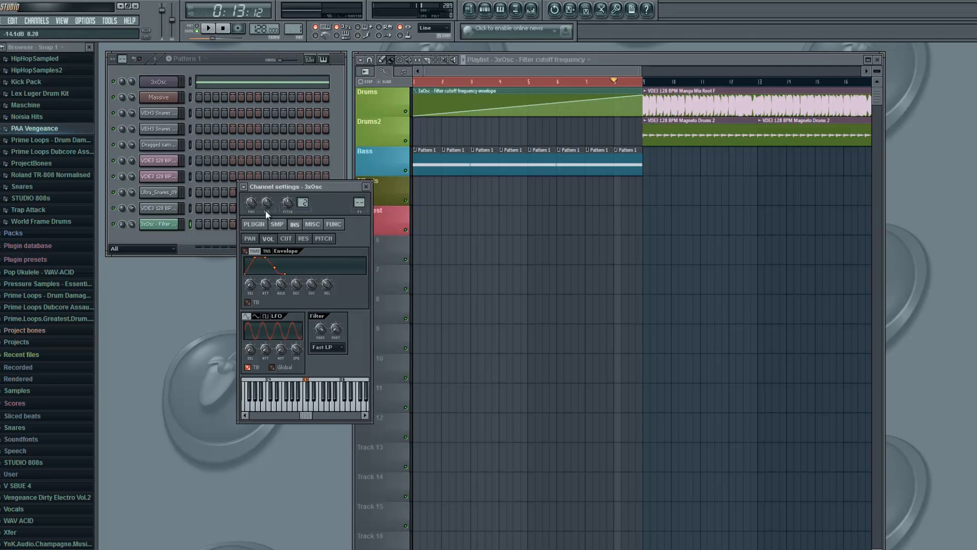
key(space)
key(space)
click(366, 186)
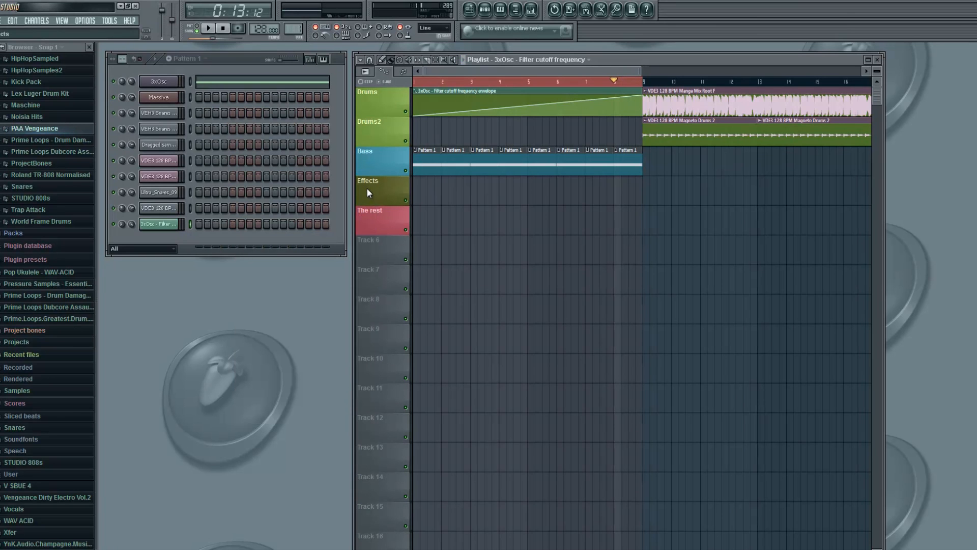
Play back the filter-automated bass from the start of the playlist and clear the stray clip placed on The rest track
drag(452, 82, 342, 79)
key(space)
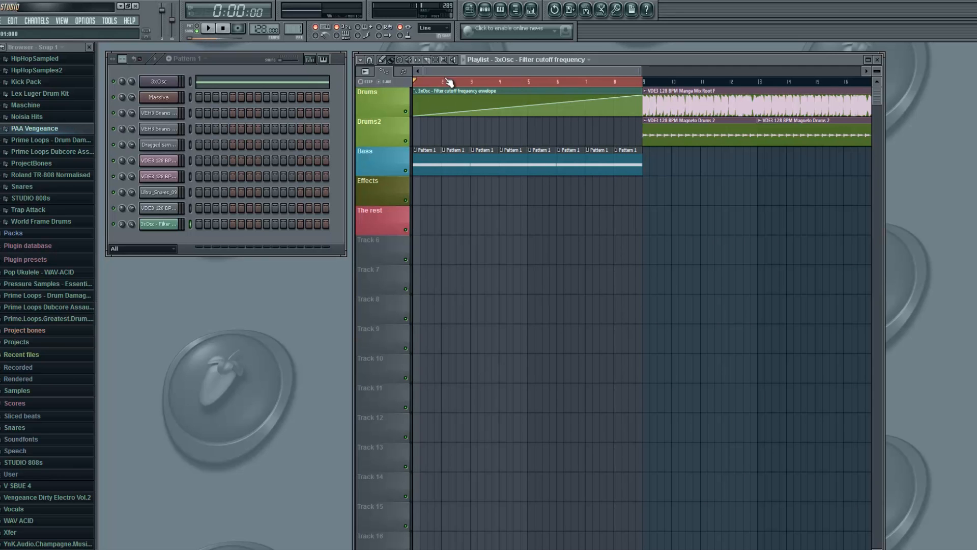
key(space)
click(519, 218)
right_click(547, 205)
Switch to Pattern 2, open the Massive channel and set its OSC1 wavetable to Groan III
click(169, 59)
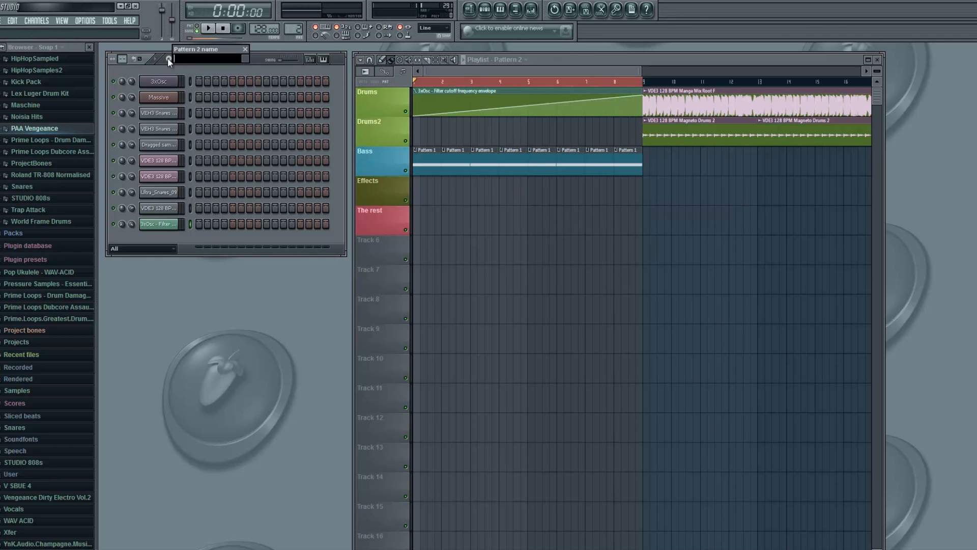
click(167, 98)
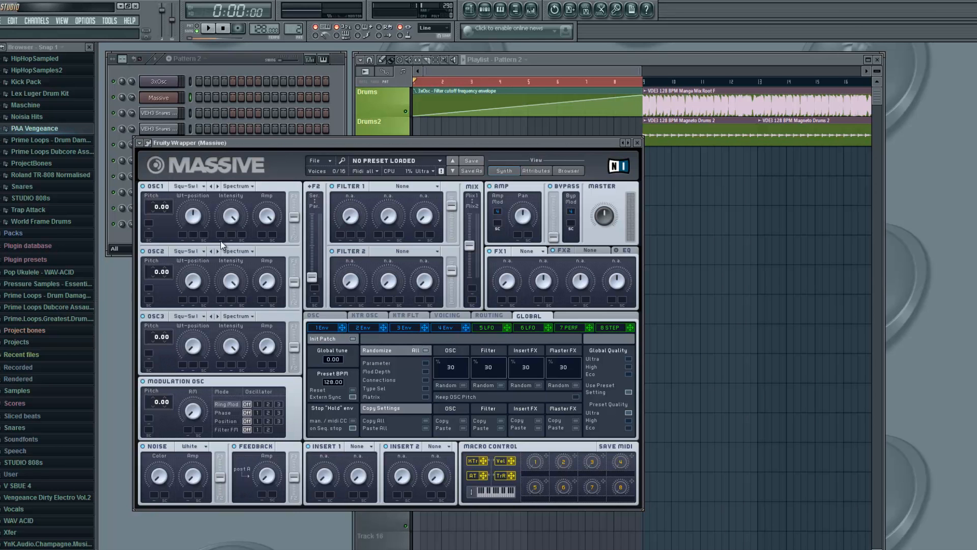
click(187, 186)
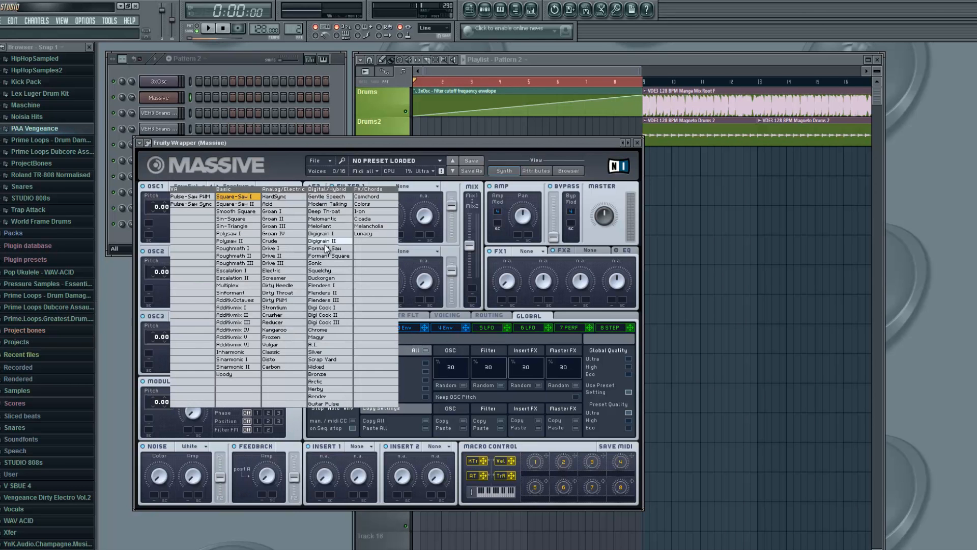
click(274, 227)
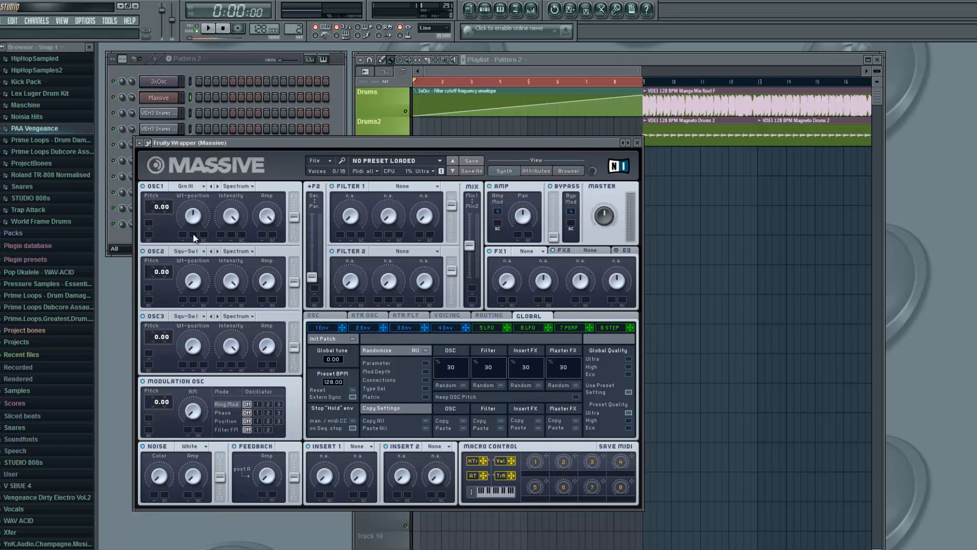
mouse_move(195, 220)
mouse_down()
mouse_move(193, 194)
mouse_move(198, 216)
mouse_up()
Assign Macro 1 to the OSC1 pitch with a modulation amount of 12.00 and test the macro
drag(546, 455, 149, 222)
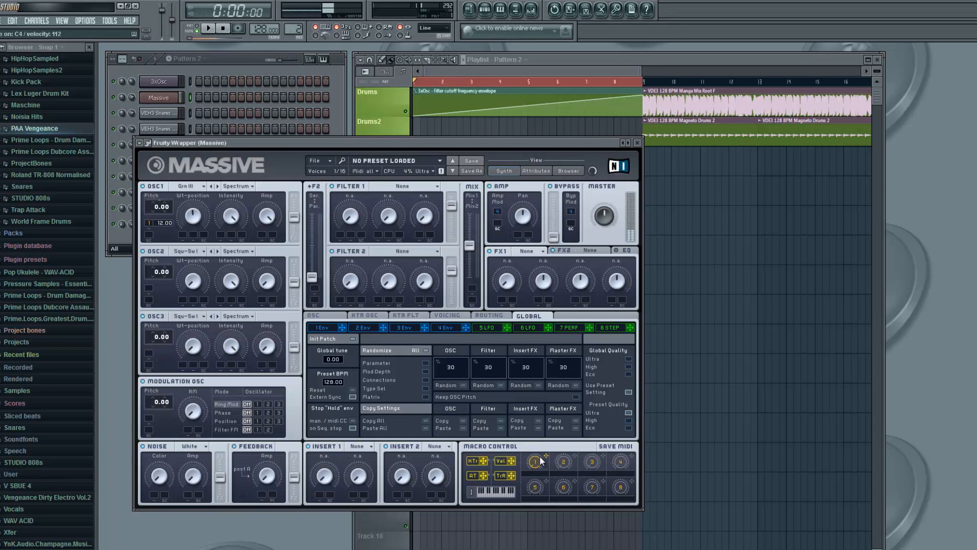
drag(536, 466, 535, 452)
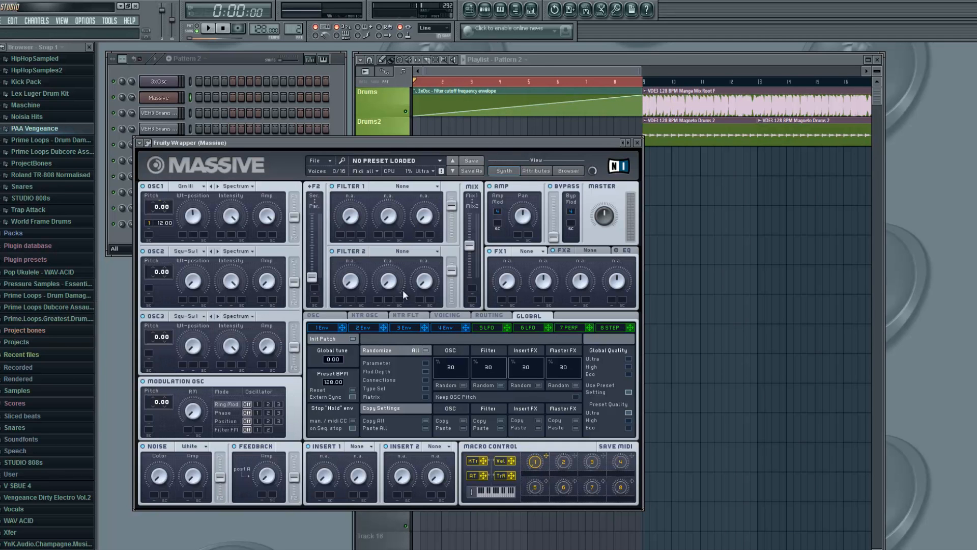
Modulate the OSC1 amp with LFO 5, tempo-synced at a 1/4 ratio with a falling sawtooth curve
click(450, 328)
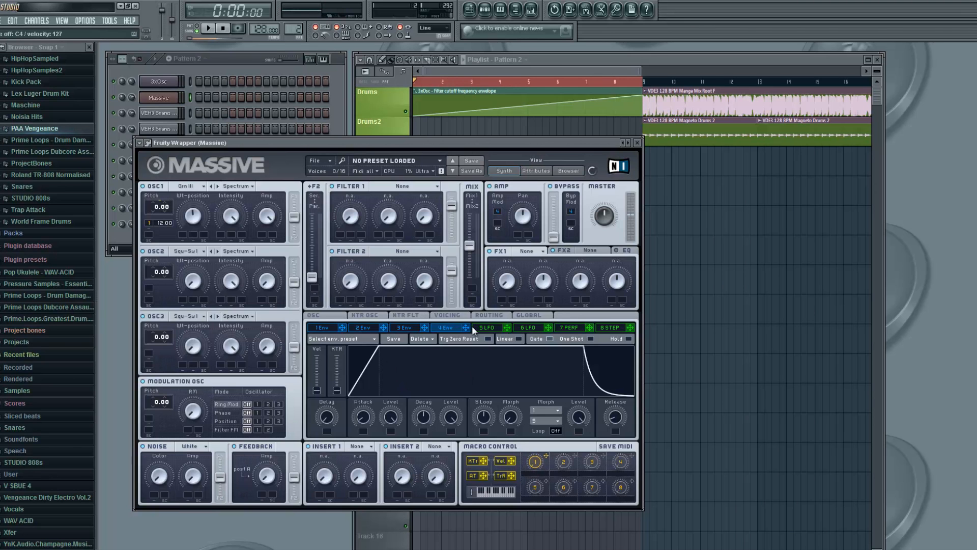
click(494, 329)
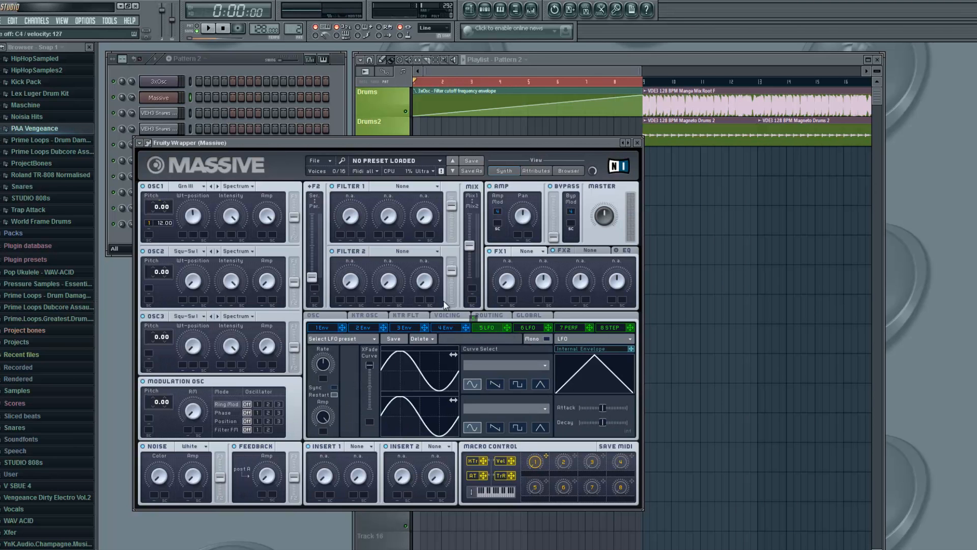
mouse_move(275, 231)
mouse_down()
mouse_move(261, 234)
mouse_move(266, 203)
mouse_move(263, 237)
mouse_up()
drag(261, 239, 265, 276)
click(334, 387)
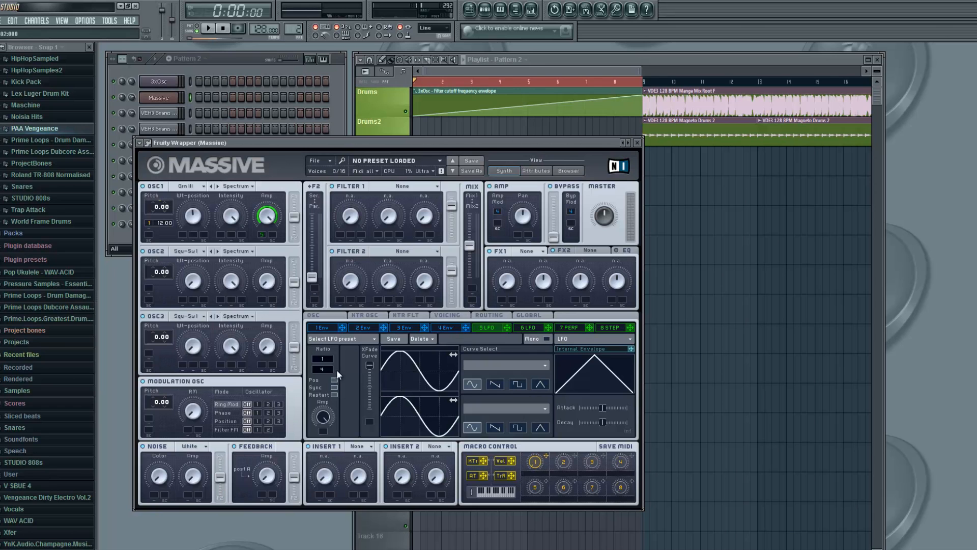
click(496, 383)
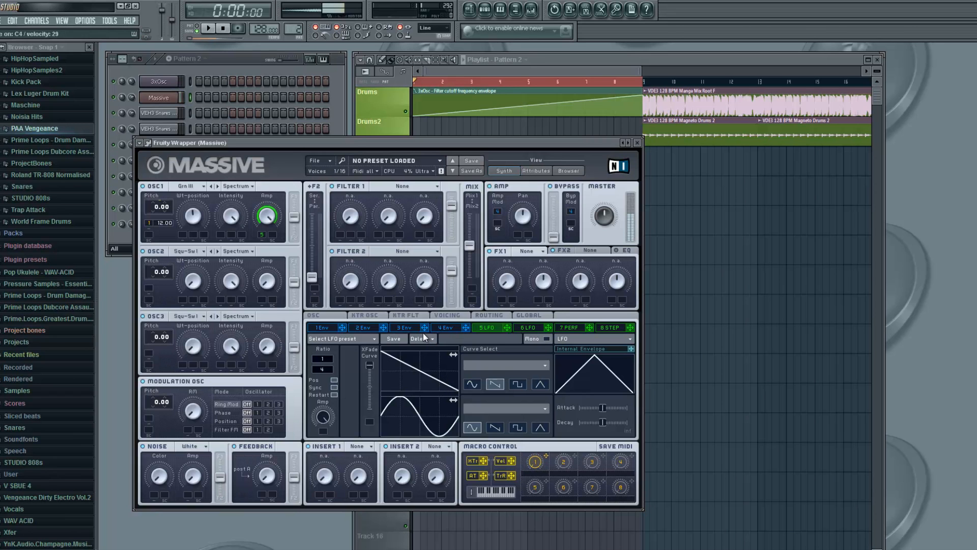
Try several OSC1 wavetables, settle on Drive II and adjust its wavetable position
click(201, 184)
click(195, 204)
click(197, 188)
click(302, 226)
click(203, 187)
click(277, 270)
click(203, 188)
click(277, 278)
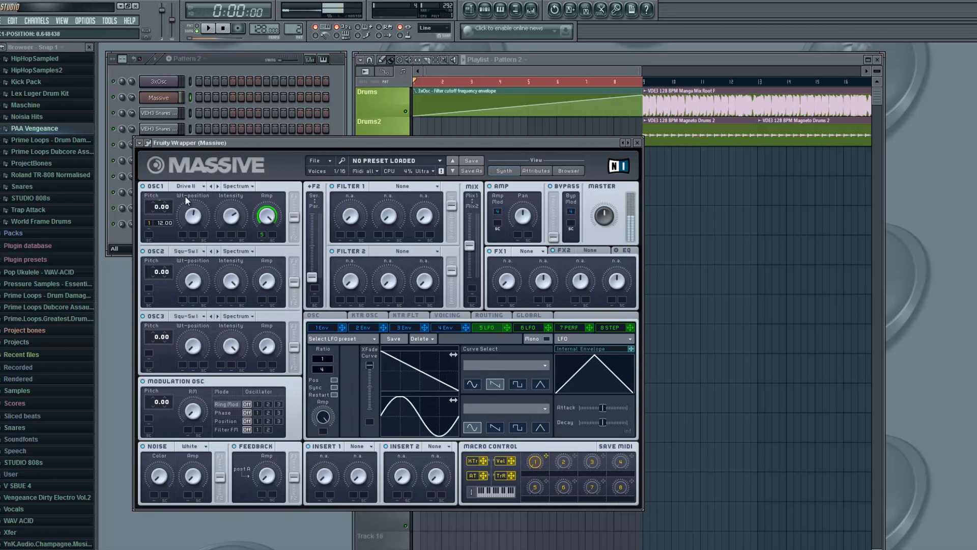
drag(209, 166, 211, 217)
Set Massive's EQ low shelf boost to about 0.26 and load Reverb in FX1 with a low dry/wet mix
click(623, 252)
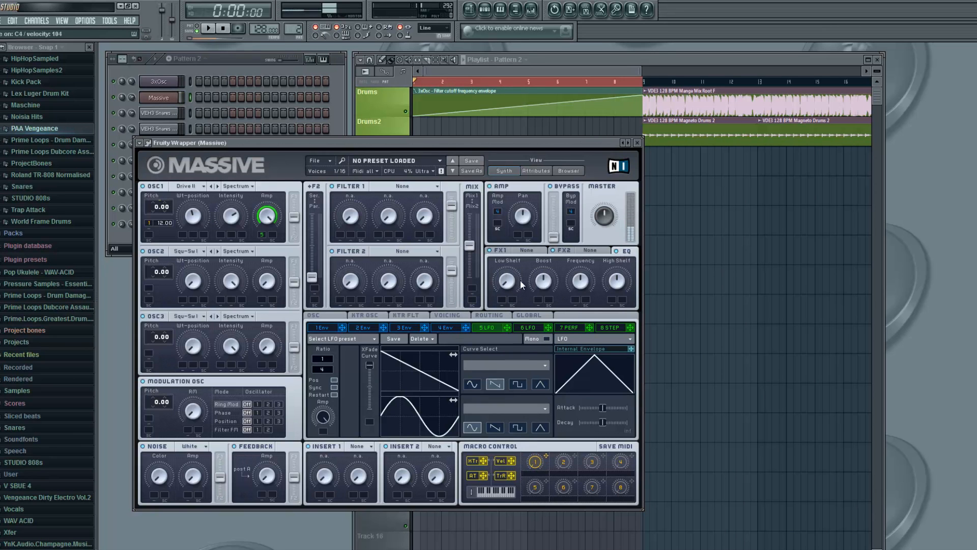
drag(501, 254, 501, 253)
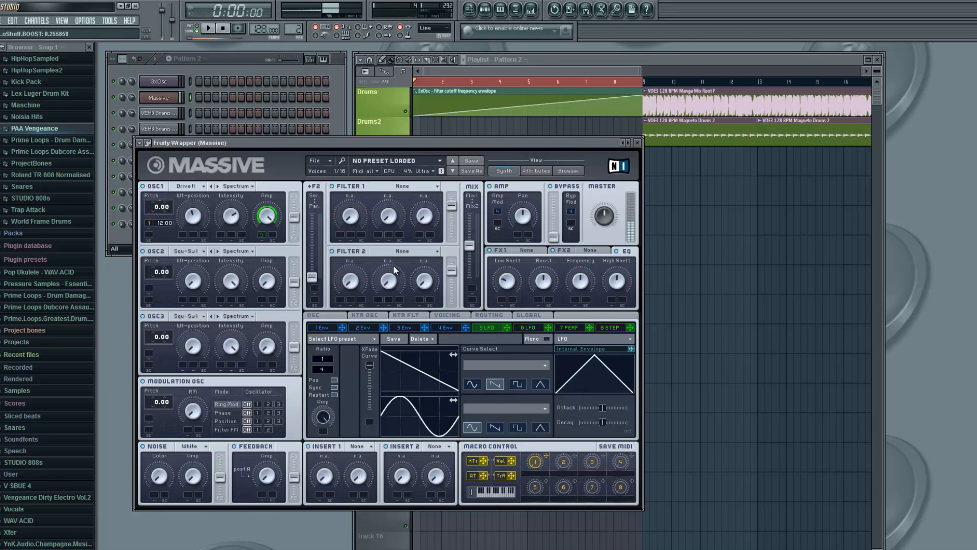
click(532, 252)
click(533, 252)
click(517, 264)
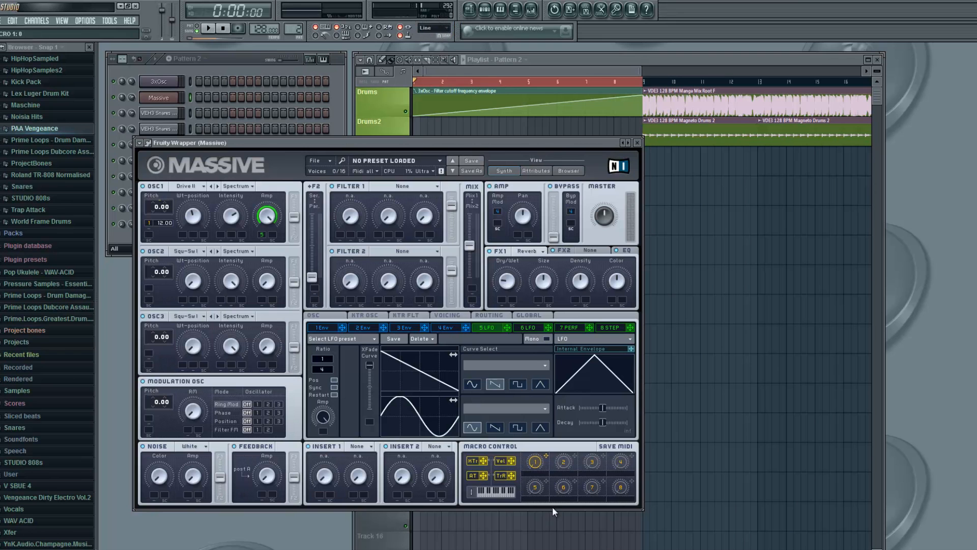
Create an automation clip for Massive's Macro 1 across bars 1 to 8 and raise its end to 100% as a rising ramp
click(400, 36)
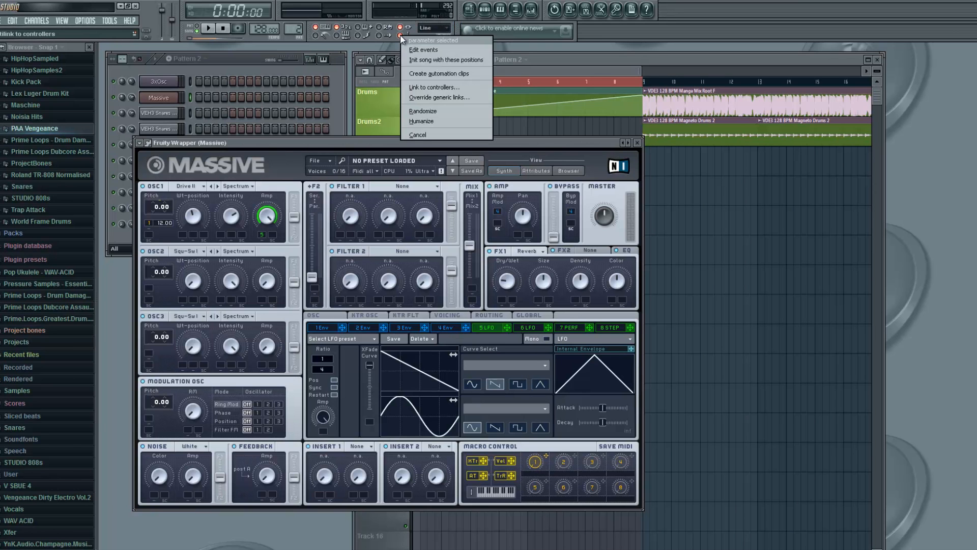
click(419, 74)
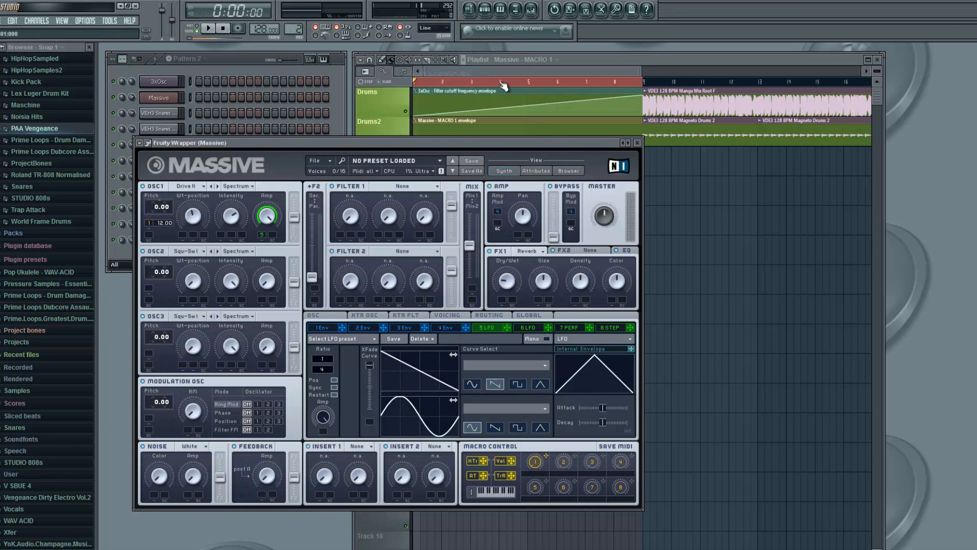
click(549, 77)
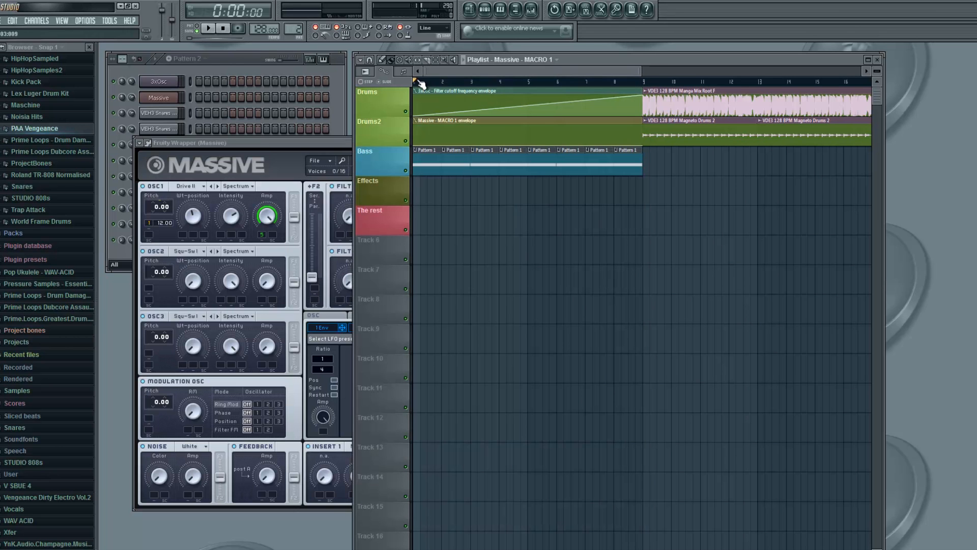
drag(415, 83, 617, 142)
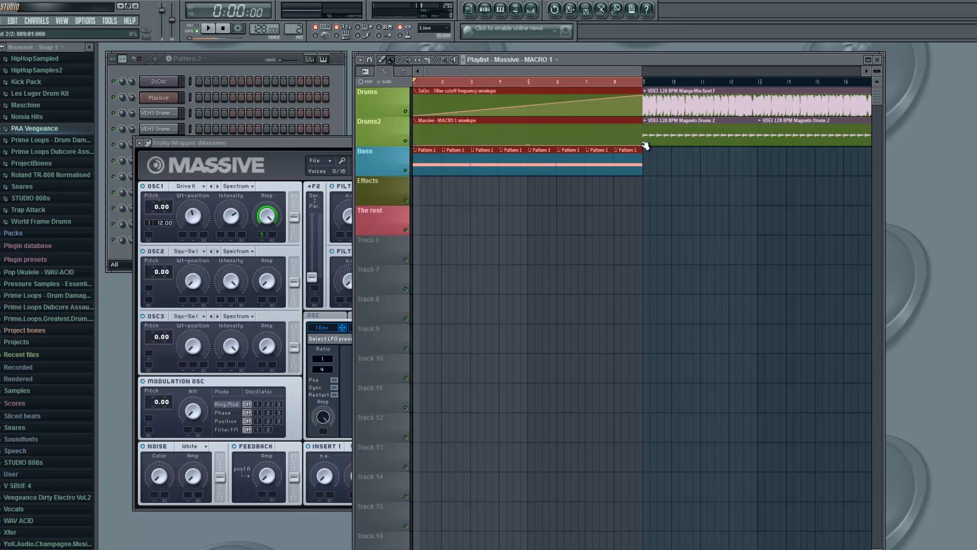
drag(643, 145, 644, 124)
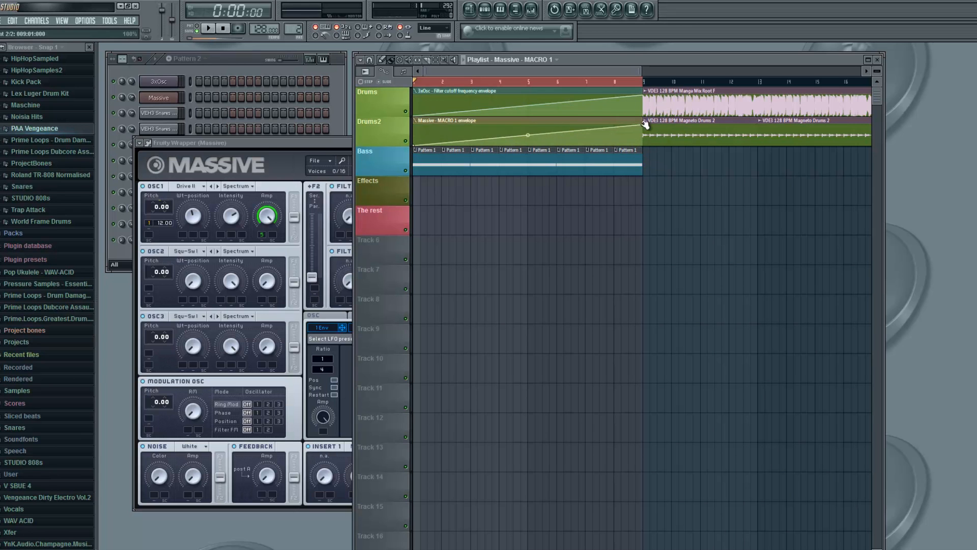
right_click(609, 83)
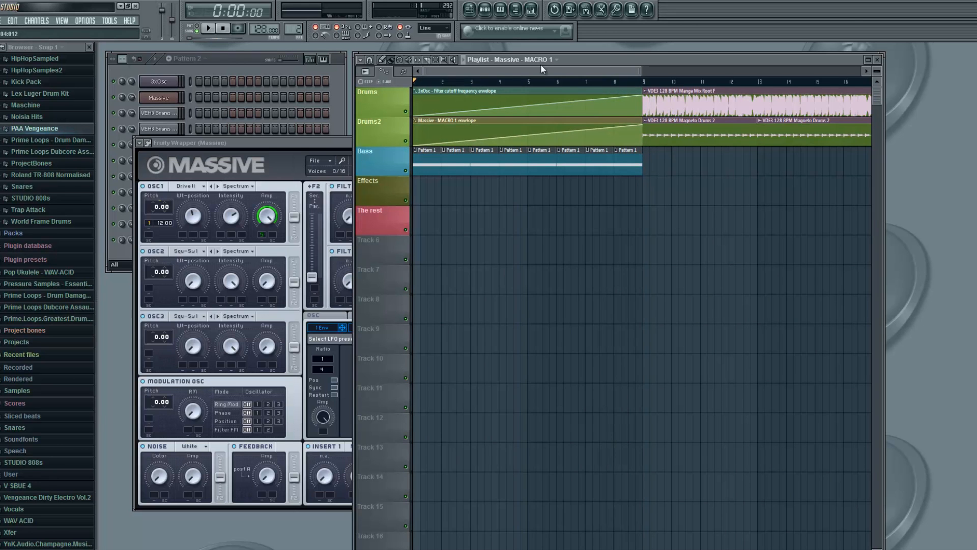
Add a sustained C5 note for Massive at the start of Pattern 2 in the piano roll
click(235, 57)
right_click(173, 96)
click(201, 96)
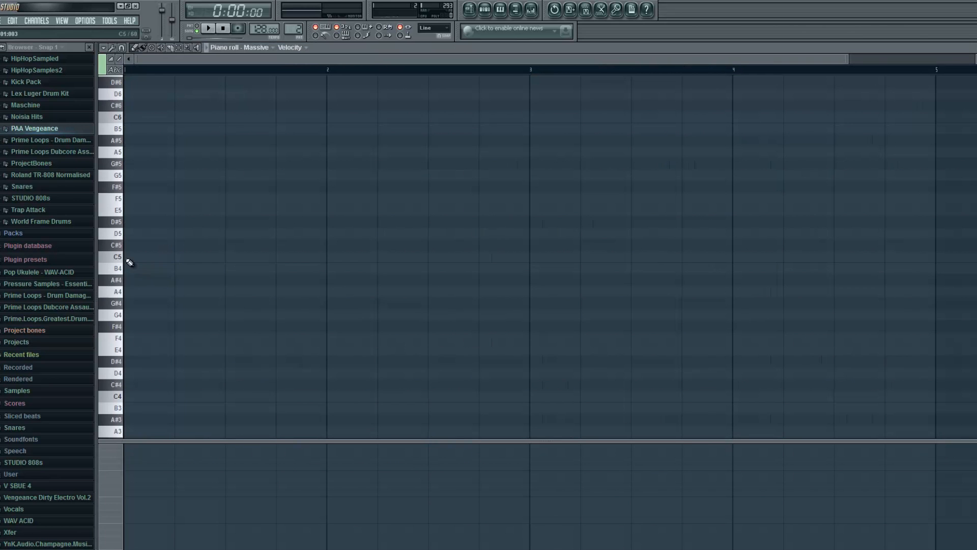
click(128, 259)
key(Escape)
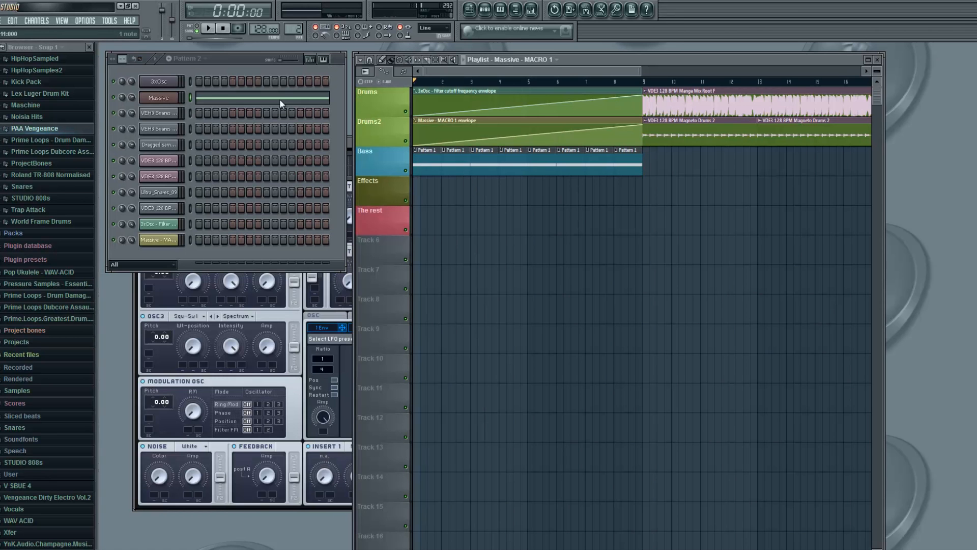
Place Pattern 2 clips on the Effects track across bars 1 to 8 and play the arrangement
click(203, 60)
click(199, 81)
drag(420, 187, 625, 185)
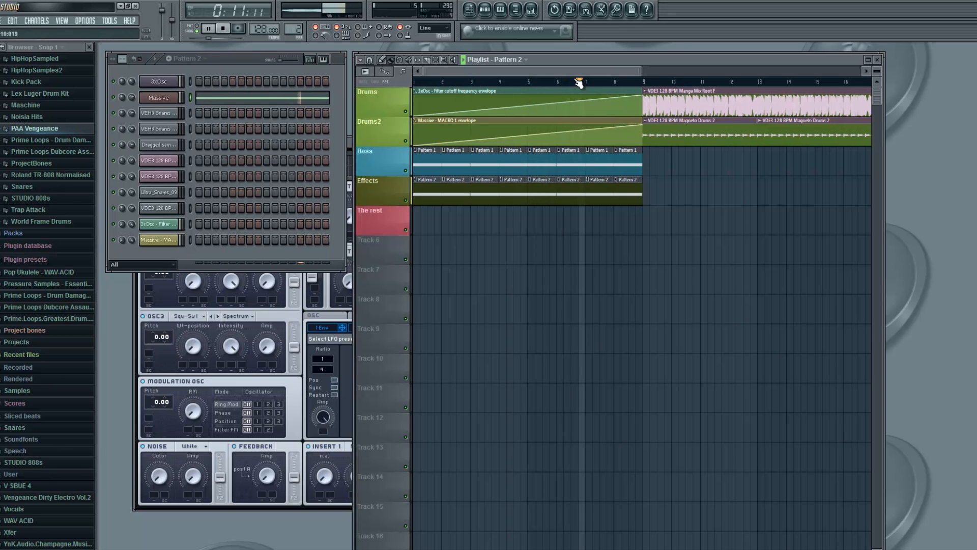
mouse_move(573, 72)
mouse_down()
mouse_move(586, 71)
mouse_move(511, 71)
mouse_move(460, 110)
mouse_up()
key(space)
Bend the 3xOsc filter cutoff ramp upward into a convex curve and audition it from about bar 4
drag(532, 105, 526, 94)
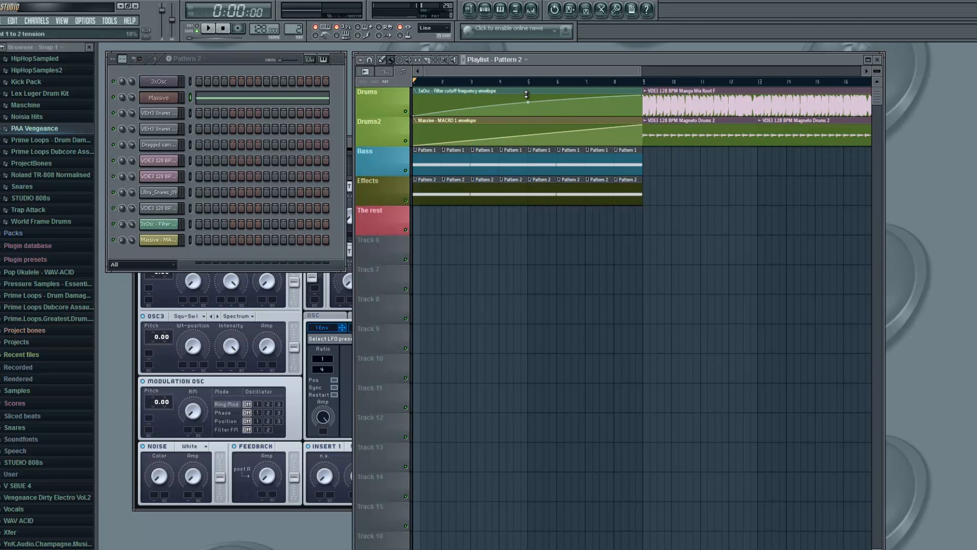
click(514, 81)
click(132, 78)
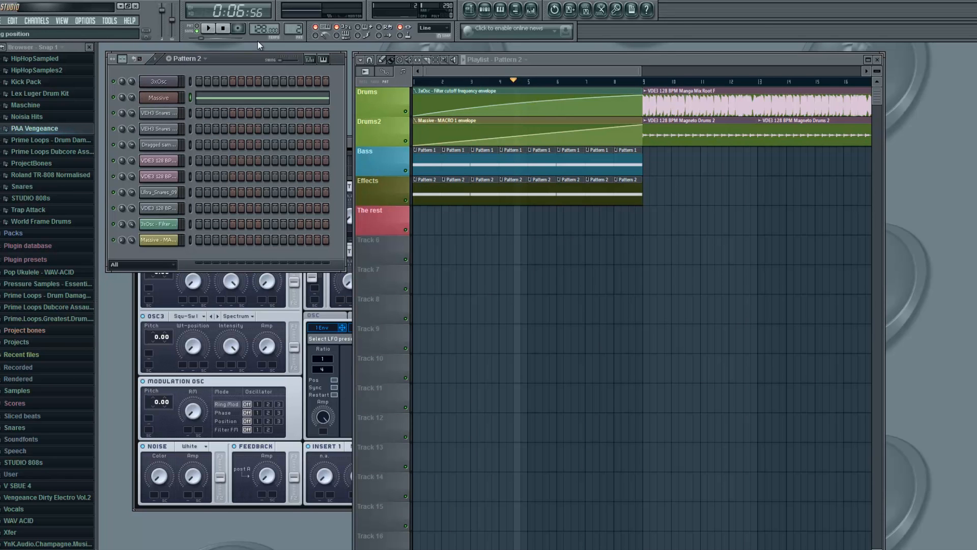
Switch to Pattern 3 and audition the VEH3 Snares 046 and VEH3 Snares 048 samples
click(169, 59)
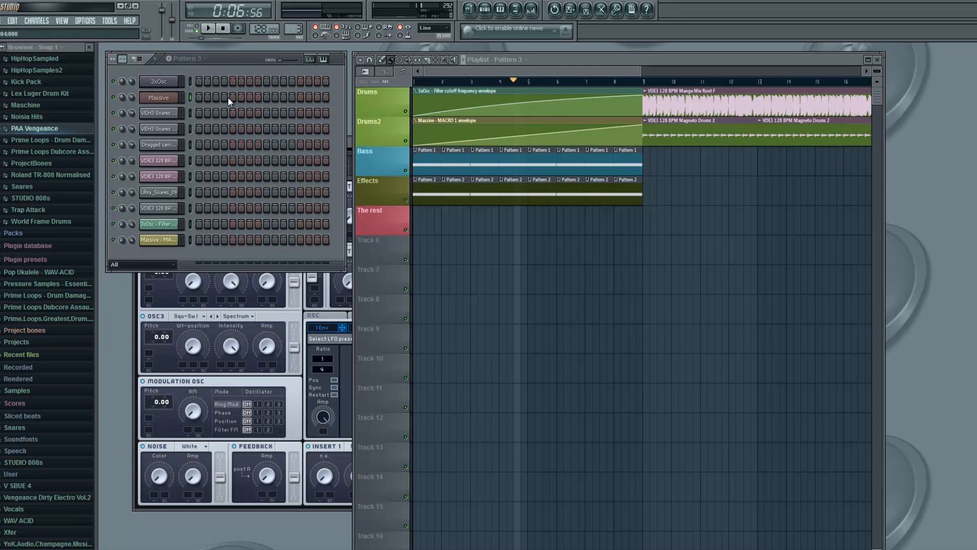
click(170, 116)
click(307, 447)
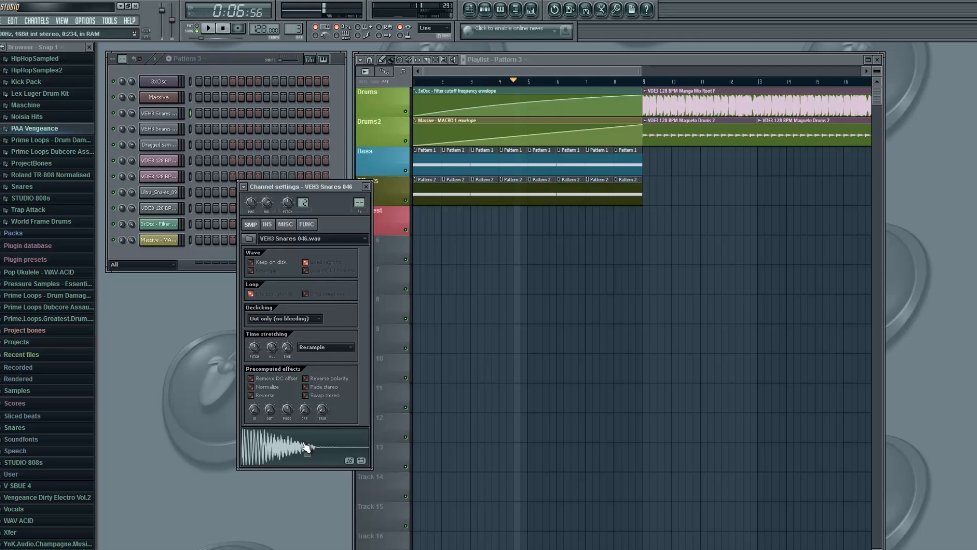
click(158, 129)
click(291, 448)
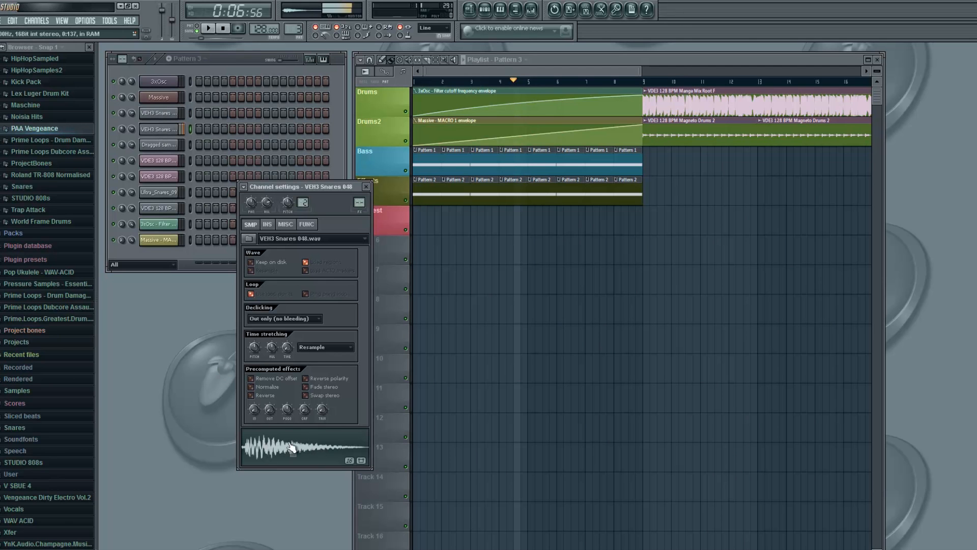
click(366, 186)
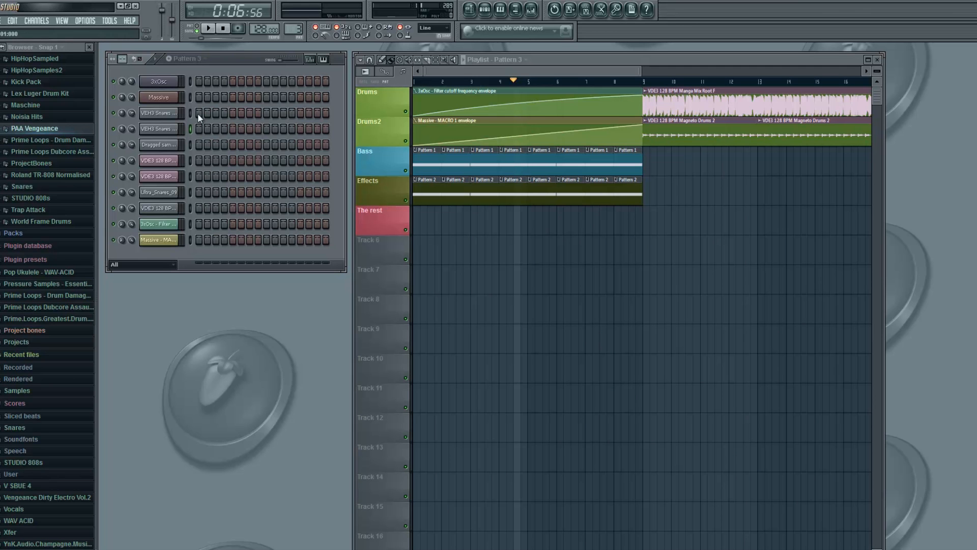
click(171, 128)
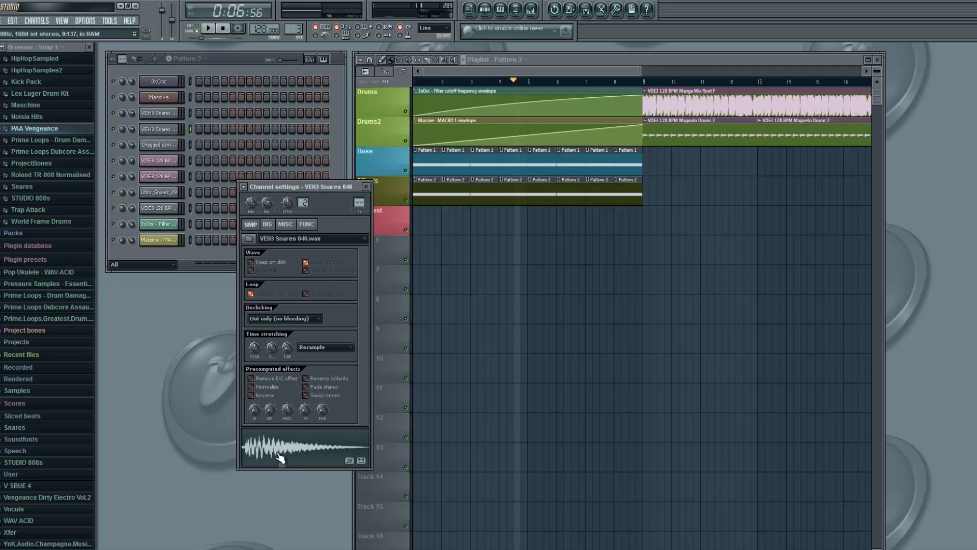
click(366, 186)
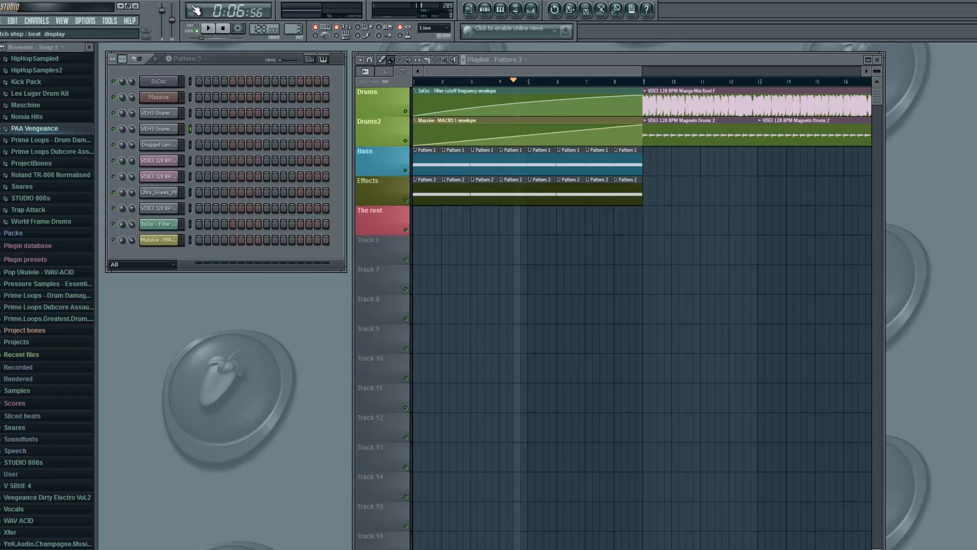
Fill the VEH3 Snares 046 channel with a hit on every fourth step in Pattern 3 and audition the pattern
right_click(176, 113)
click(206, 198)
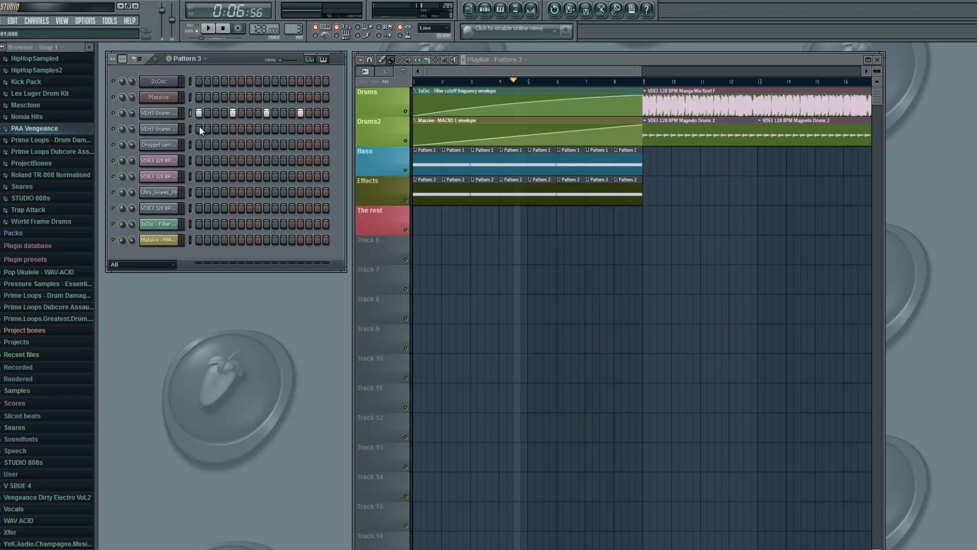
right_click(151, 114)
click(217, 200)
click(197, 26)
click(209, 28)
click(223, 28)
Place Pattern 3 clips in bars 1 to 4 of The rest track and play the arrangement from the start
click(423, 219)
click(453, 220)
click(480, 220)
click(508, 220)
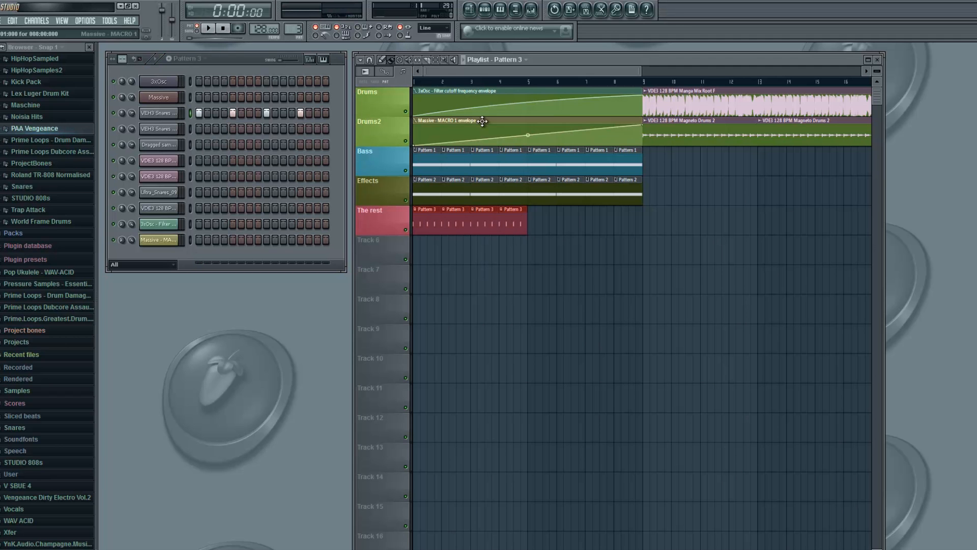
key(space)
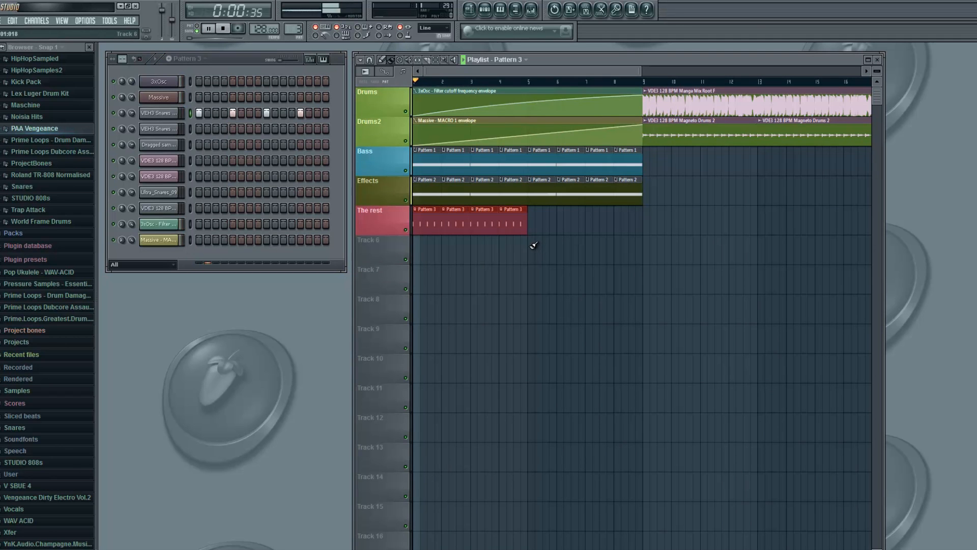
click(535, 220)
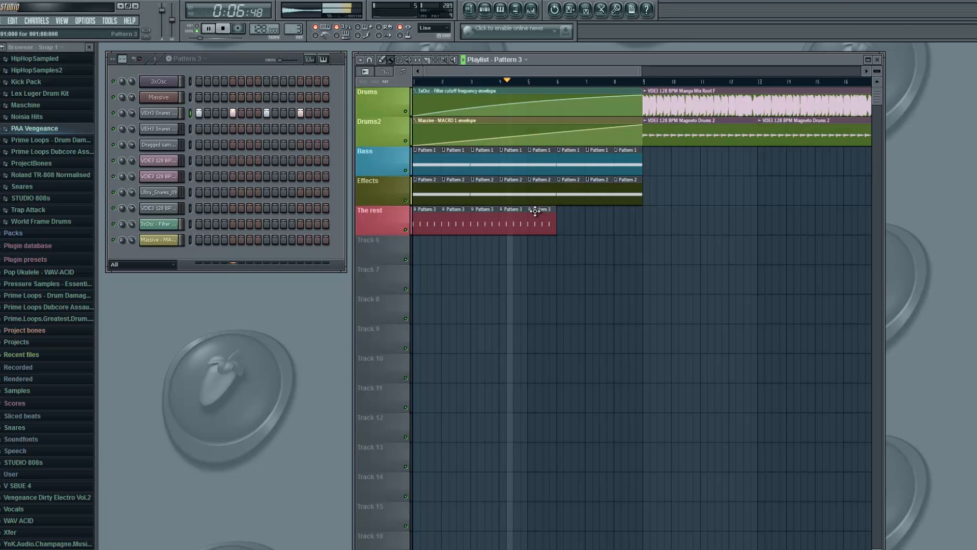
key(space)
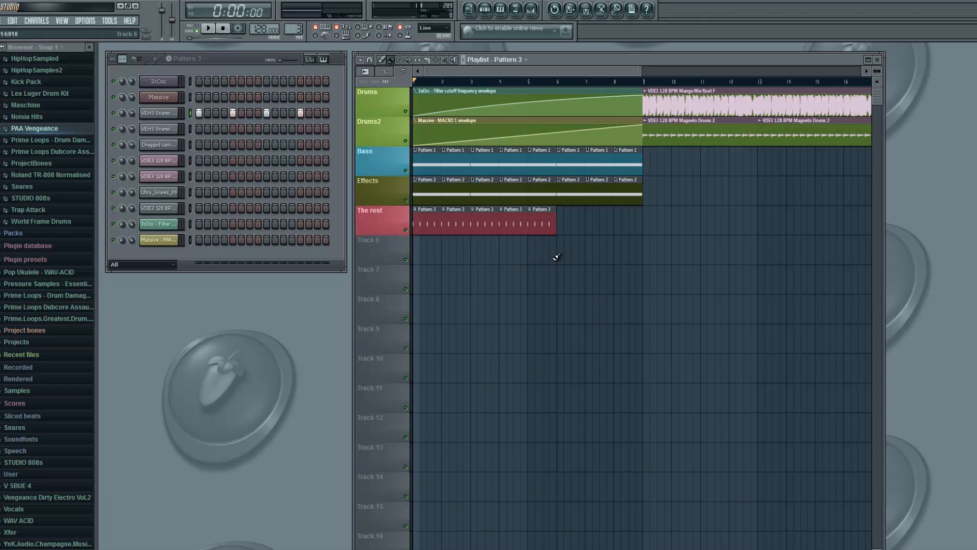
right_click(533, 215)
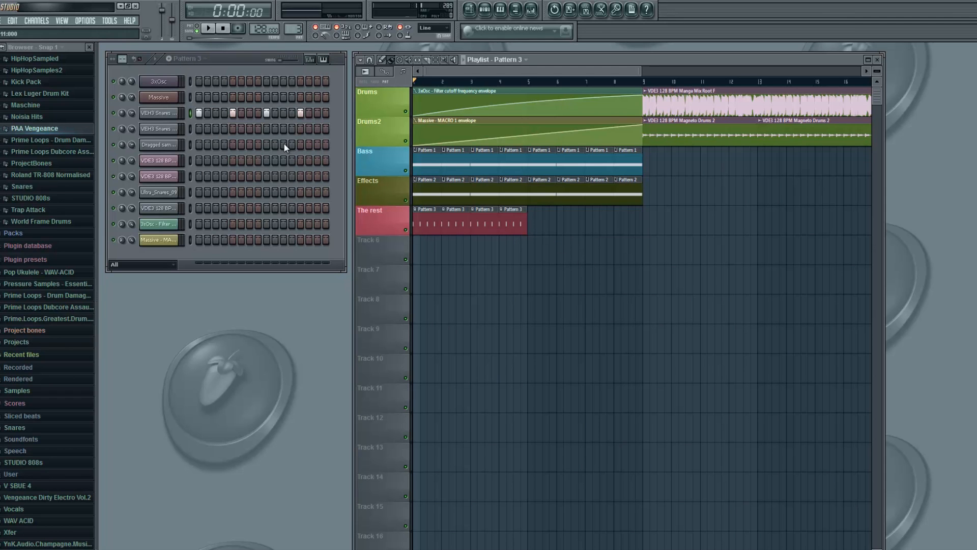
Create Pattern 4 and fill its VEH3 Snares 046 channel with a hit on every second step
click(169, 58)
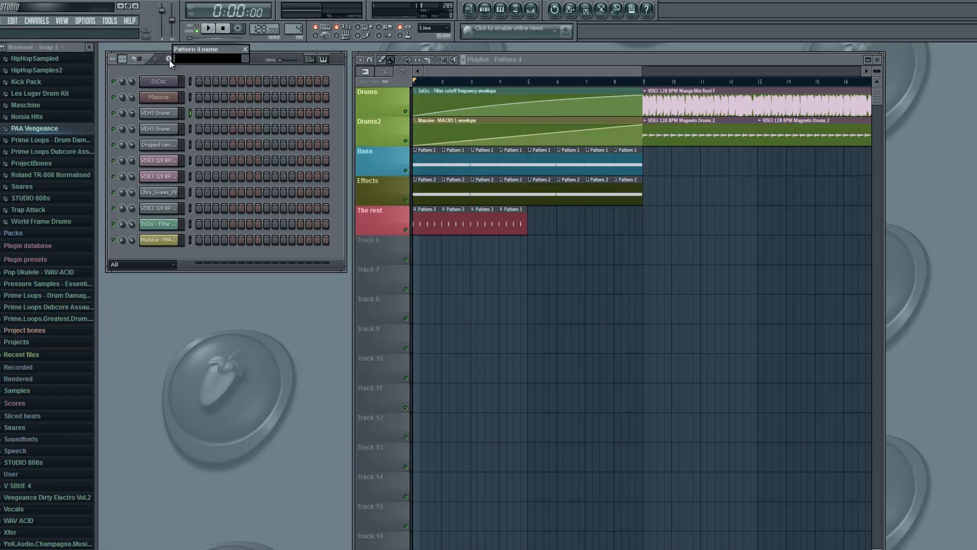
right_click(171, 115)
click(223, 190)
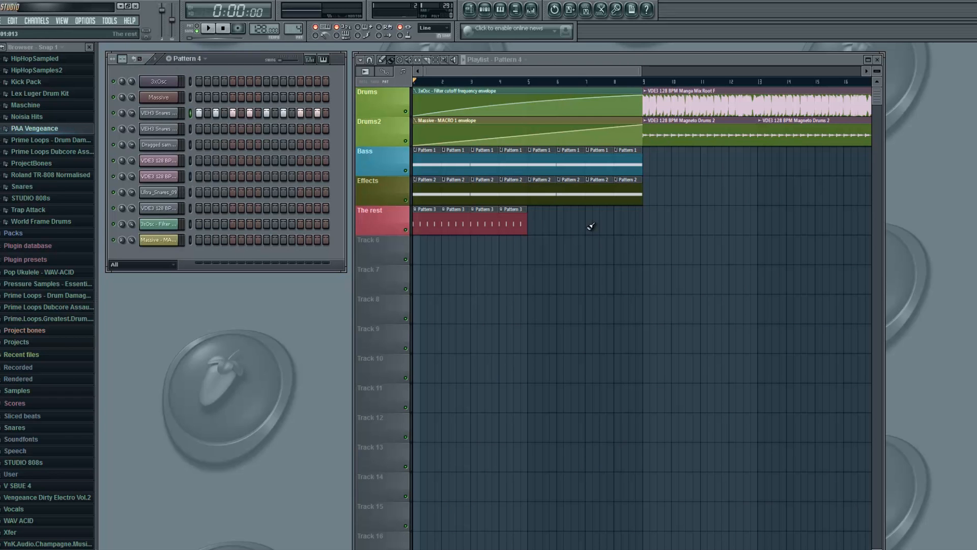
Place Pattern 4 clips in bars 5 and 6 of The rest track and audition from the middle of bar 4
drag(532, 217, 585, 224)
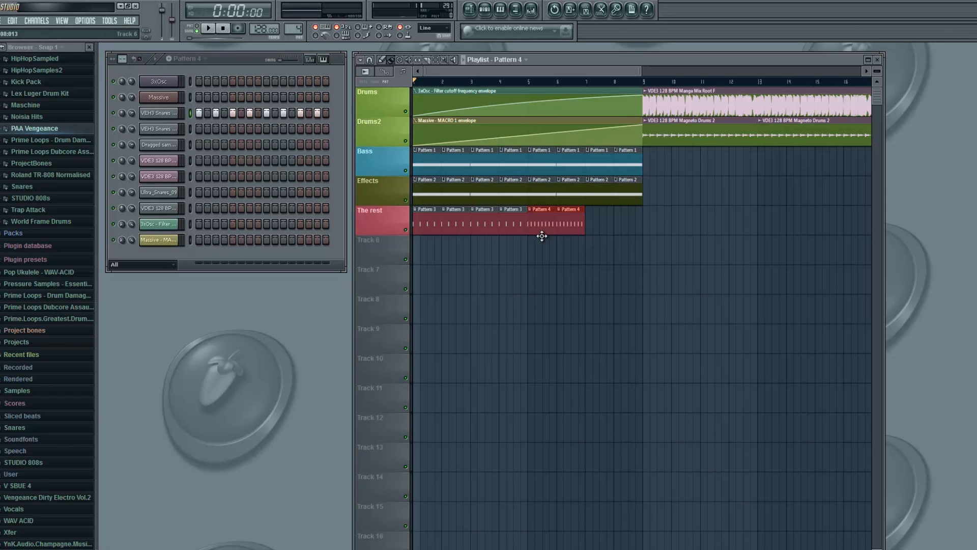
click(517, 83)
key(space)
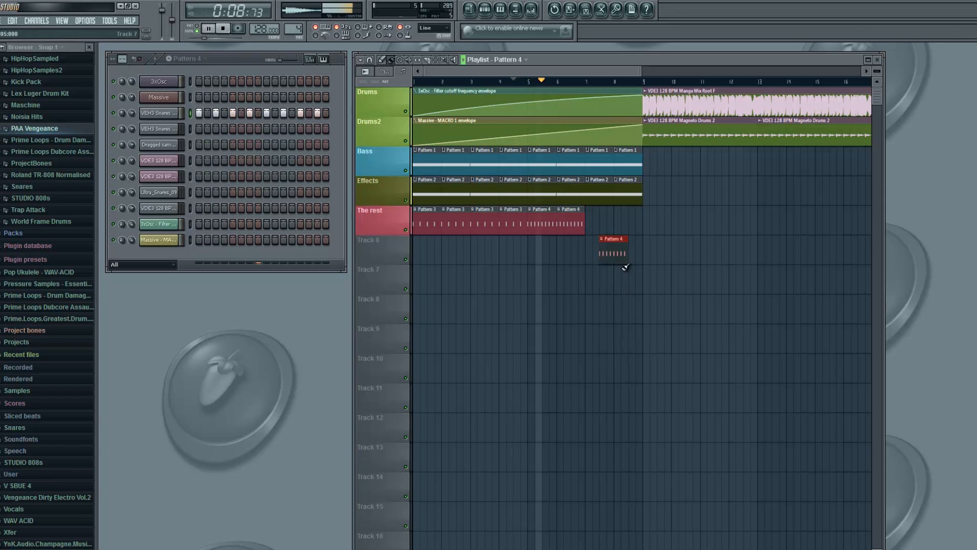
Add a Pattern 4 clip in bar 7, make it unique as Pattern 5 with a snare hit on every step, and audition it
click(590, 220)
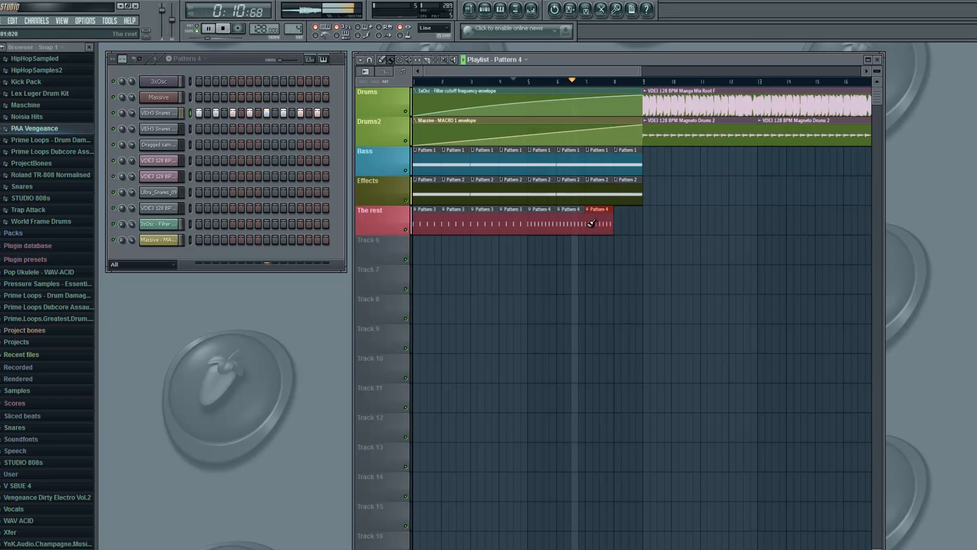
key(space)
click(590, 210)
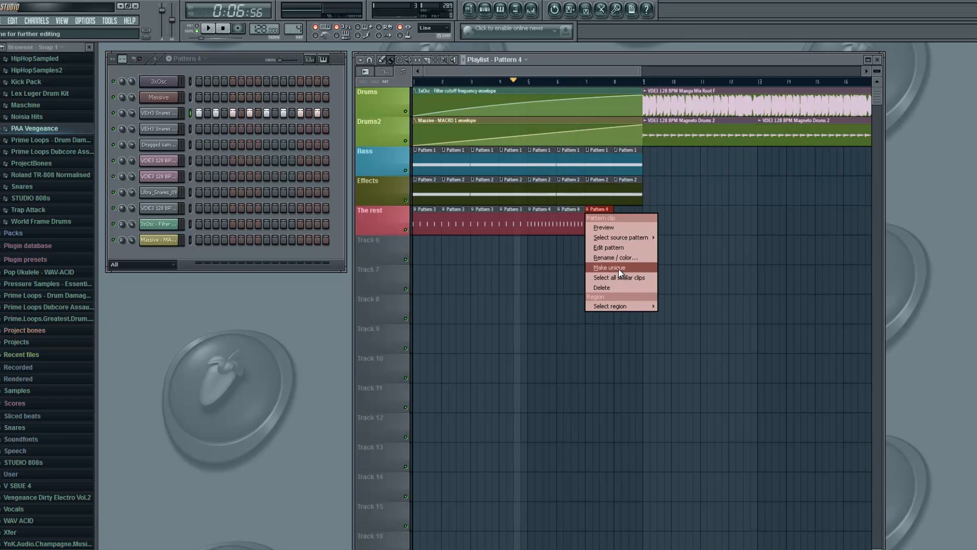
click(608, 266)
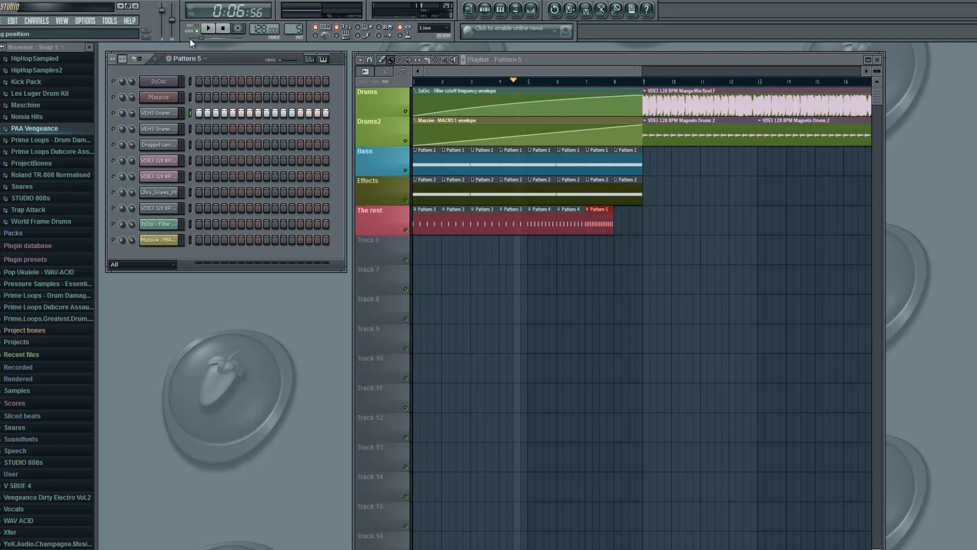
click(578, 82)
key(space)
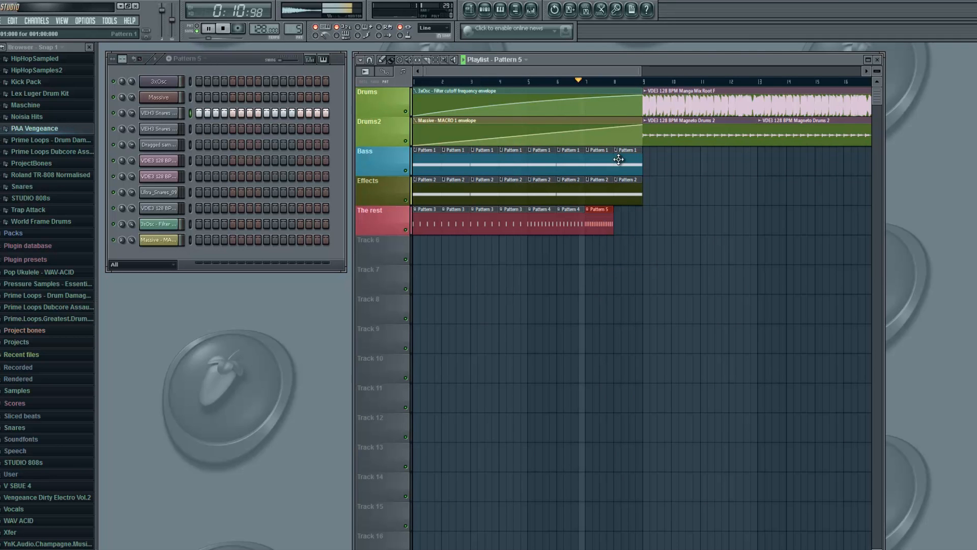
Place a Pattern 5 clip in bar 8 of The rest track, shorten it to about three quarters of the bar, and return to the start
click(625, 224)
drag(641, 225, 635, 226)
key(space)
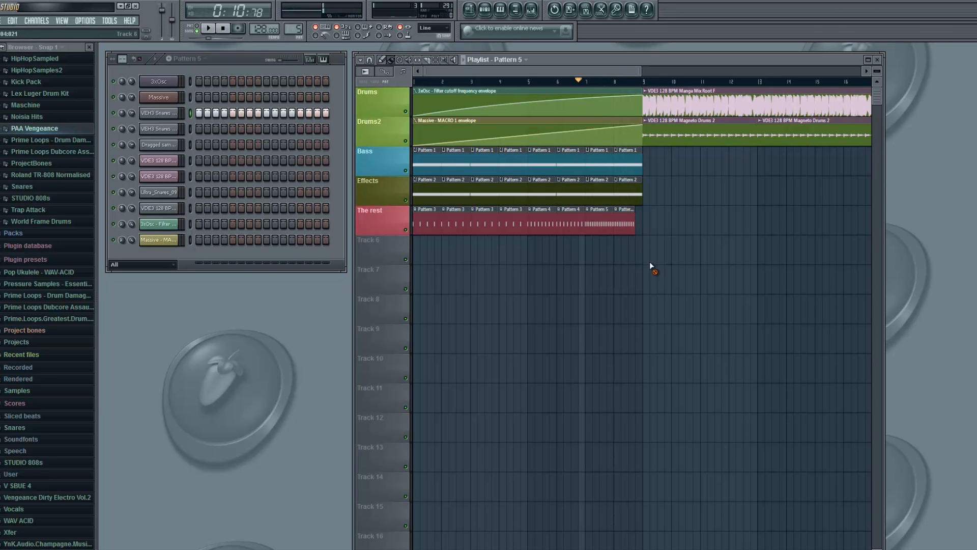
drag(429, 82, 413, 82)
click(534, 248)
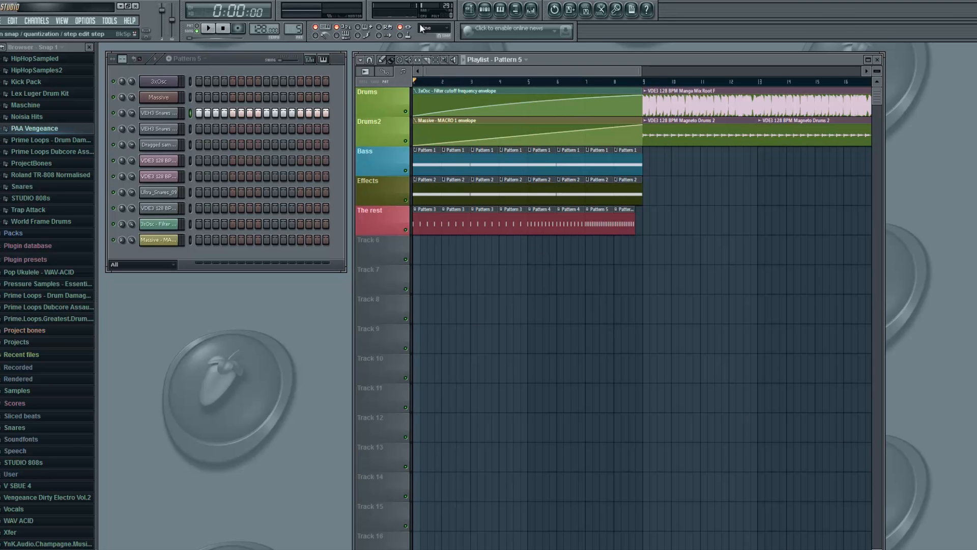
Create Pattern 6 with Dragged sample hits on steps 3, 7, 11 and 15, and place its clips in bars 1 to 4 of Track 6
click(168, 58)
key(Return)
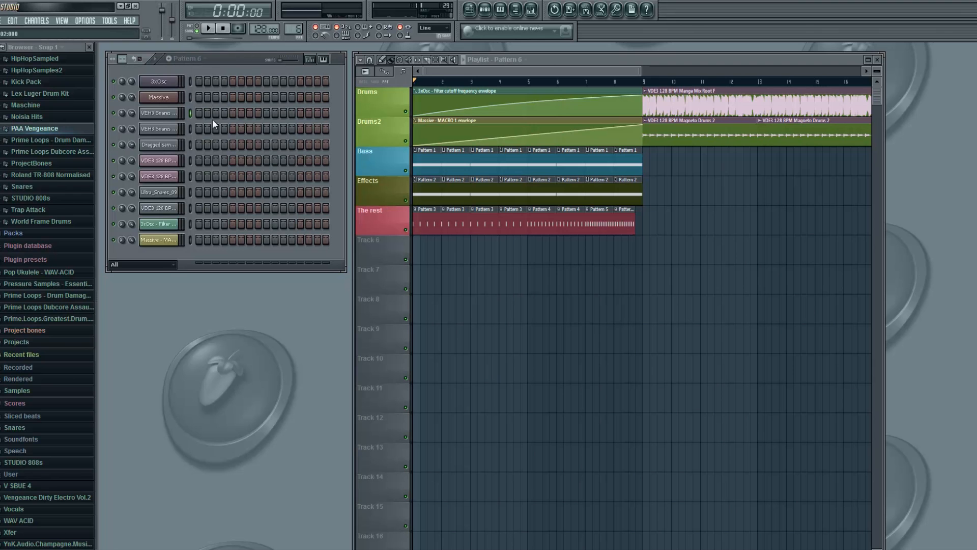
click(215, 143)
mouse_move(433, 262)
mouse_down()
mouse_move(524, 254)
mouse_move(463, 252)
mouse_up()
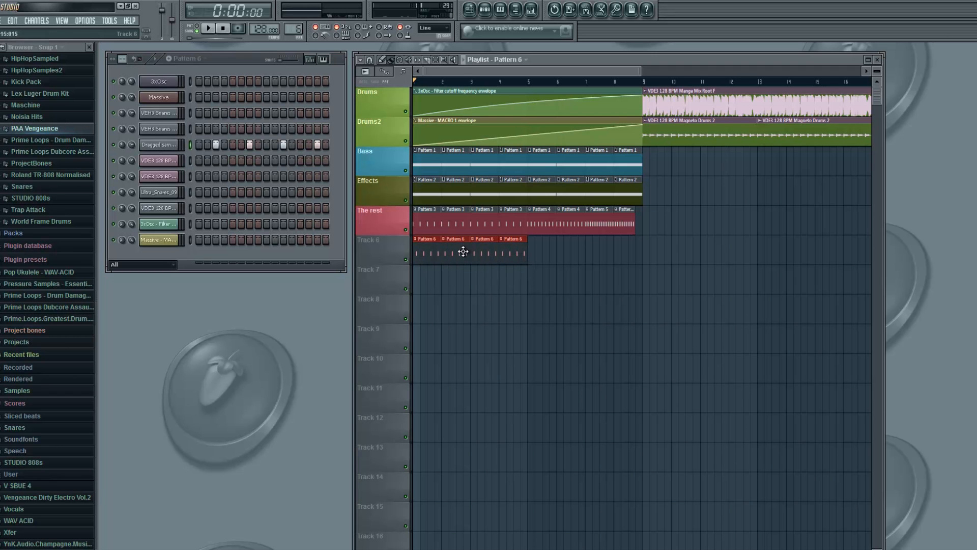
click(208, 28)
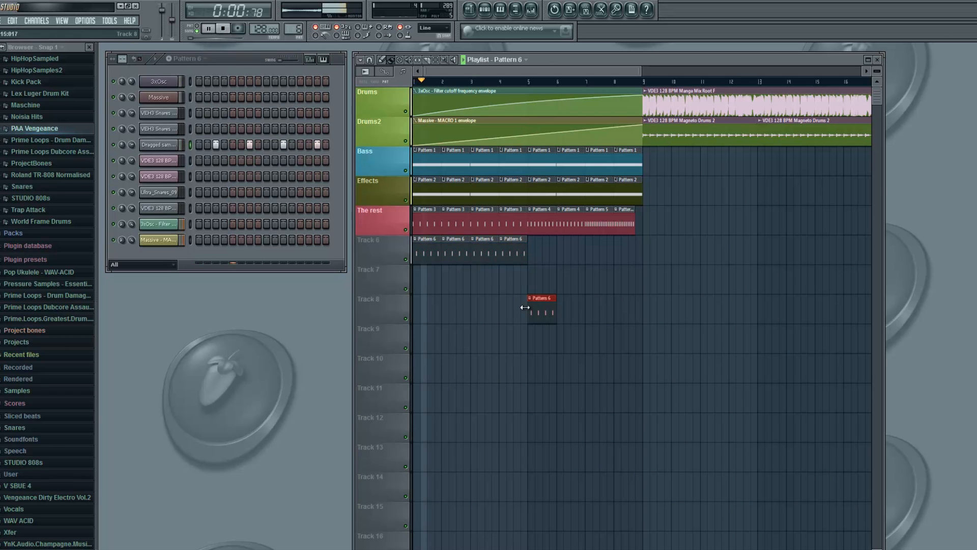
Extend the Pattern 6 clips on Track 6 through bar 8, trimming the last one to end with the snare clip above
key(ctrl+b)
ctrl+click(561, 300)
drag(642, 249, 634, 250)
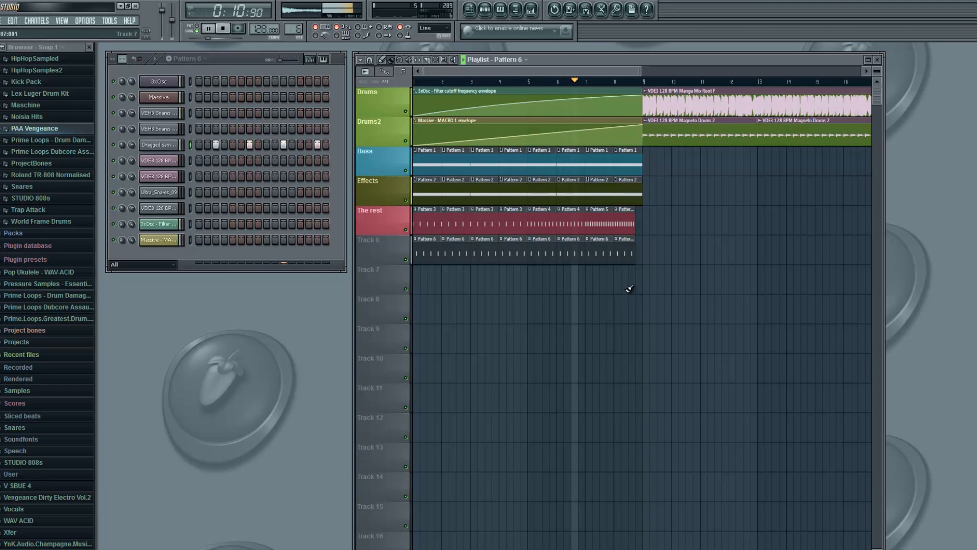
click(638, 272)
right_click(638, 272)
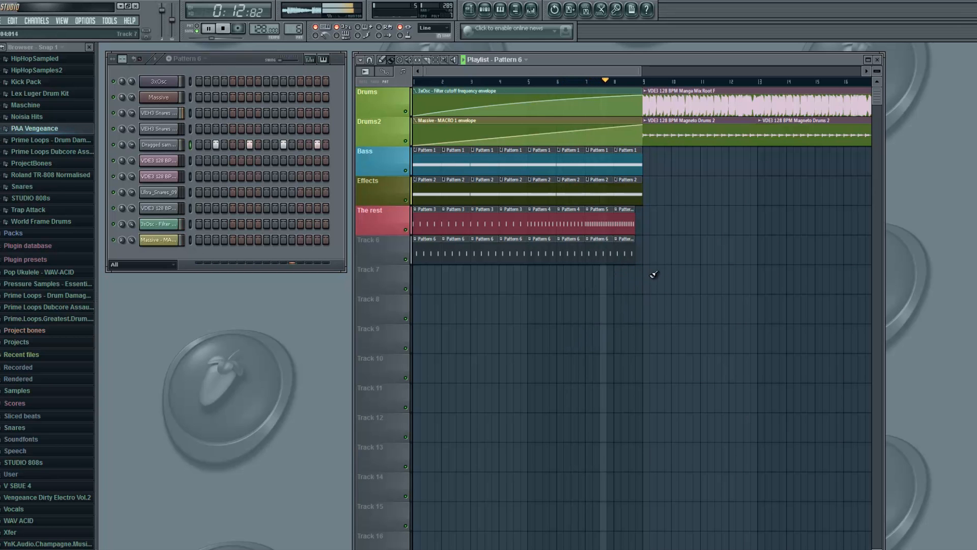
key(space)
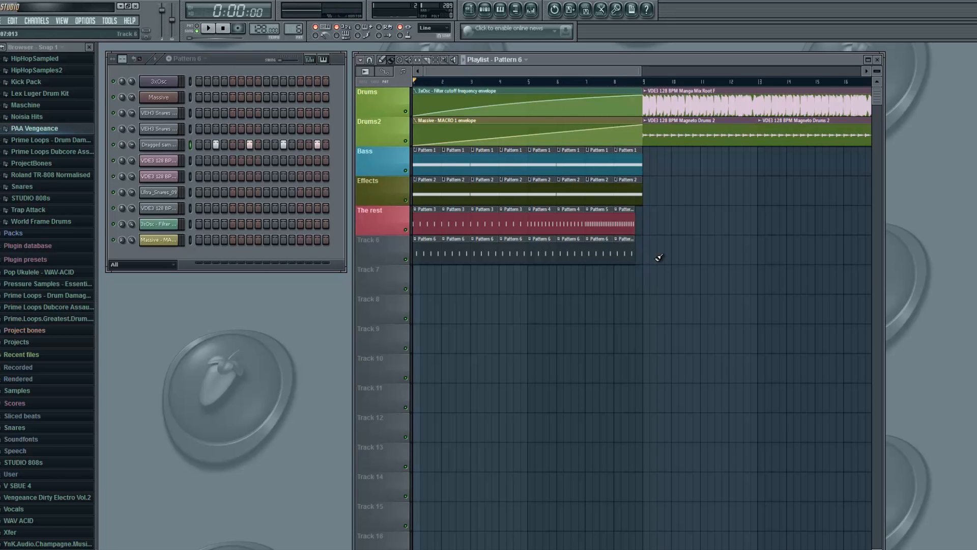
click(132, 145)
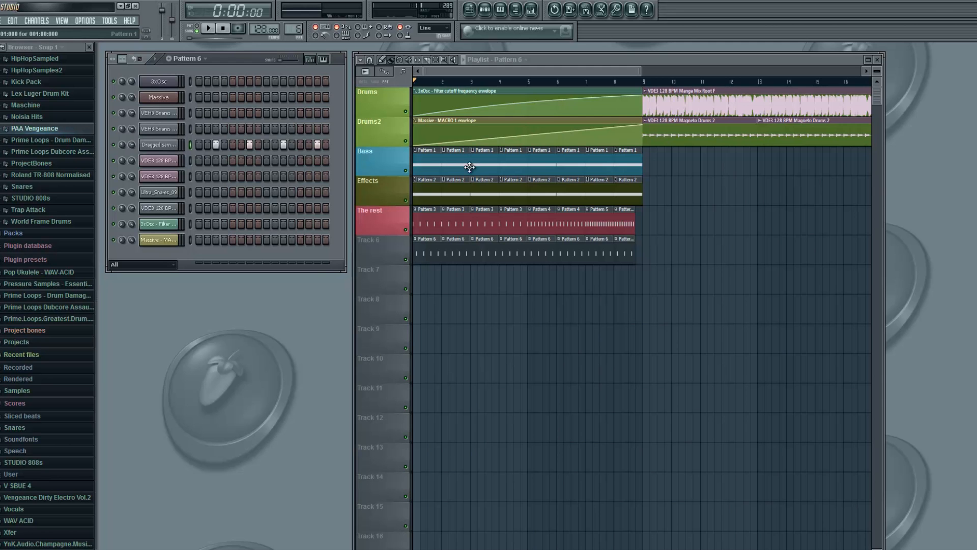
Open Pattern 2's Massive note in the piano roll, audition it and move the note down to C3
double_click(433, 186)
key(F7)
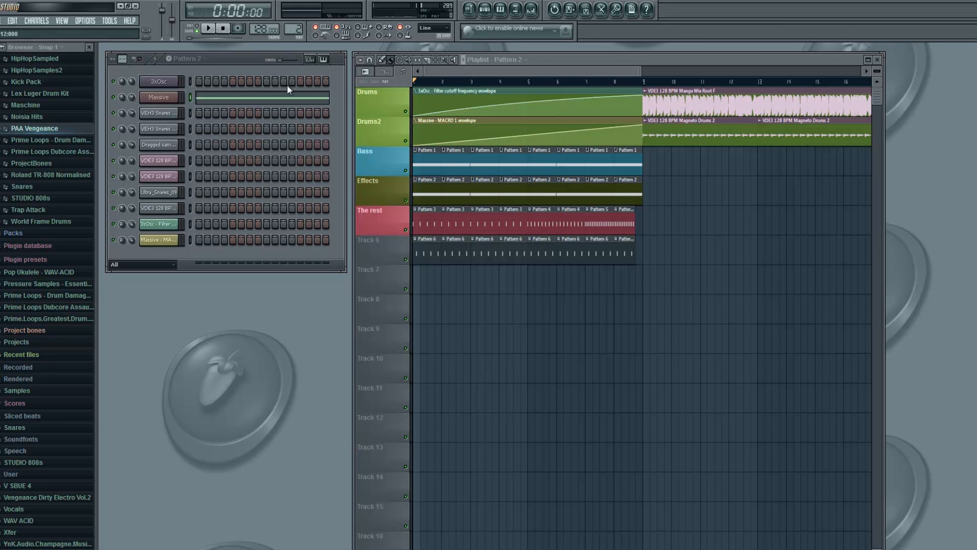
click(192, 95)
click(208, 29)
click(222, 29)
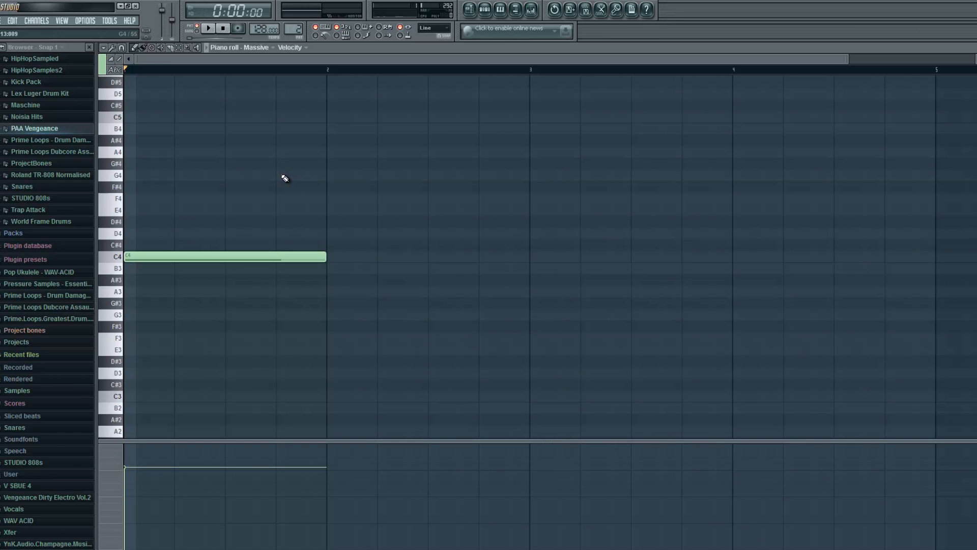
drag(181, 255, 153, 399)
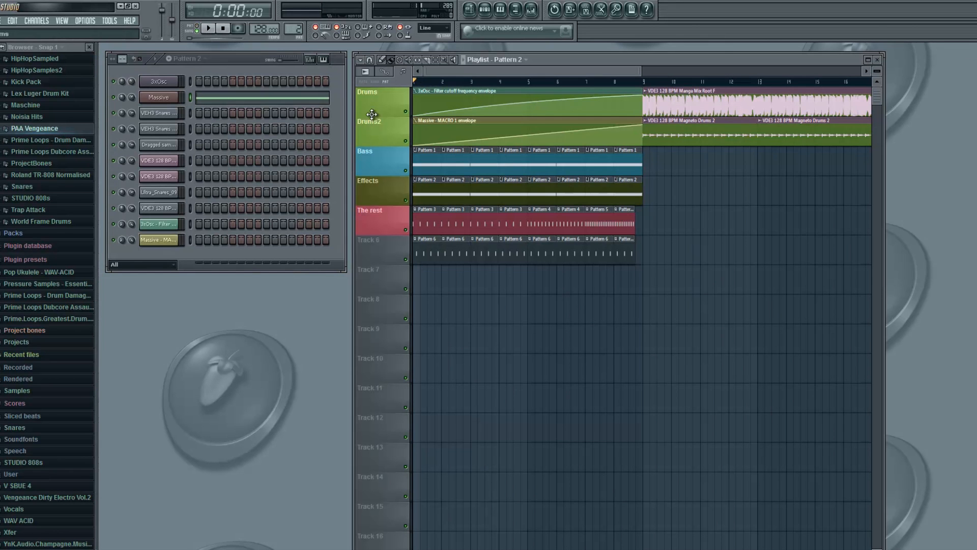
Play the arrangement from the start, from bar 5 and from bar 7 to check the build-up
key(space)
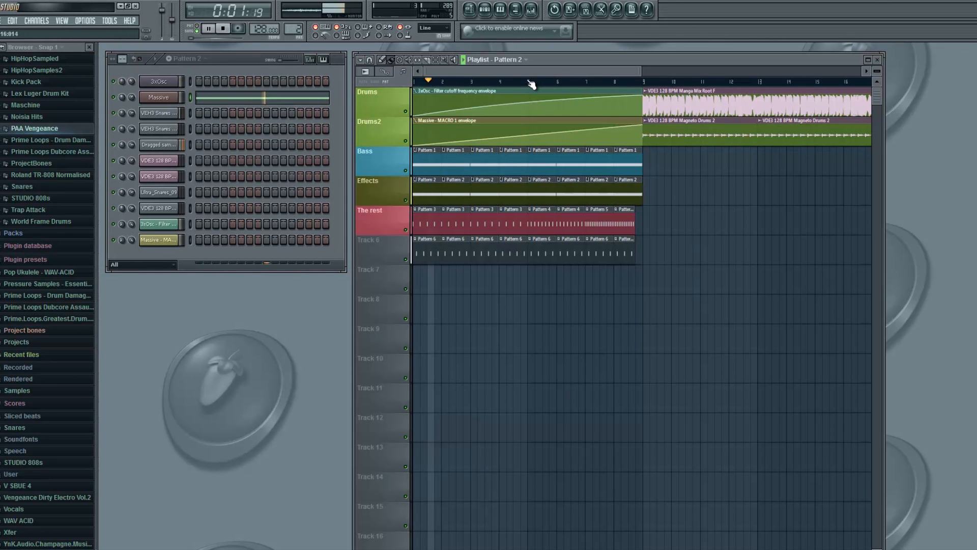
click(529, 81)
click(586, 82)
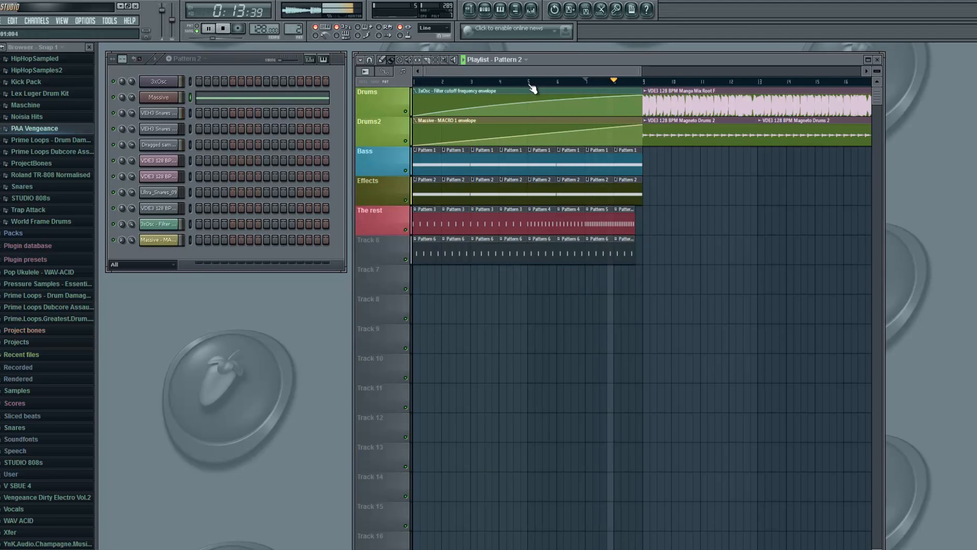
key(space)
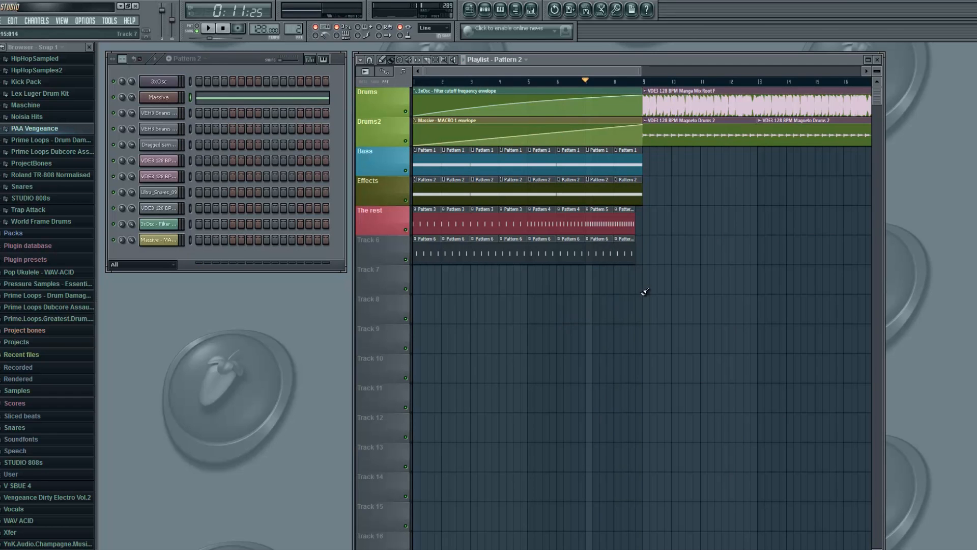
Make the Pattern 3 clip in bar 4 unique, add a VEH3 Snares 046 hit on step 16, and audition the pattern
right_click(504, 212)
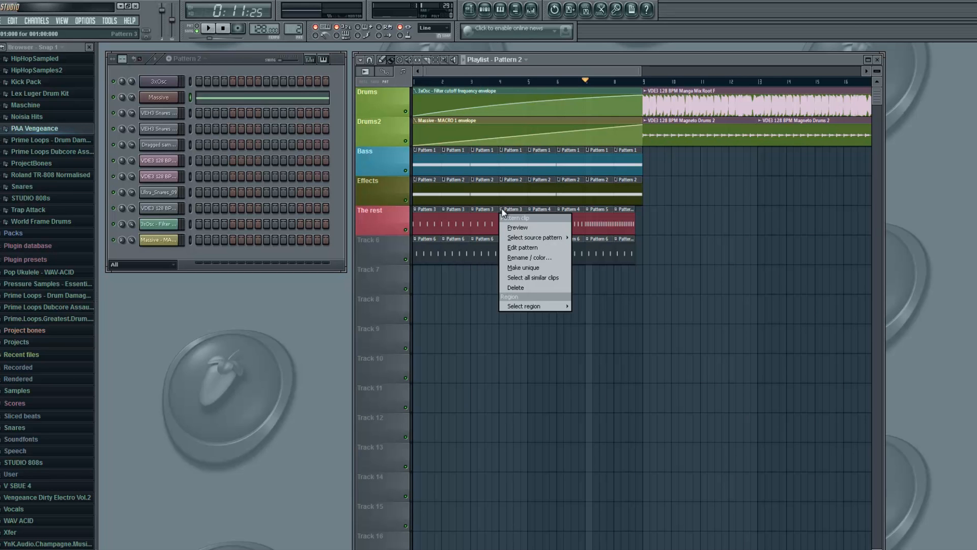
click(533, 268)
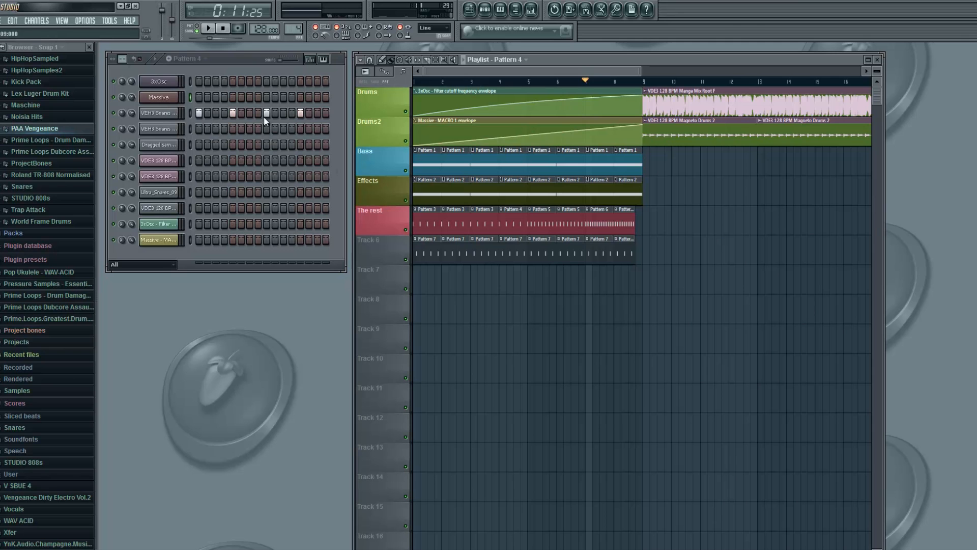
click(208, 28)
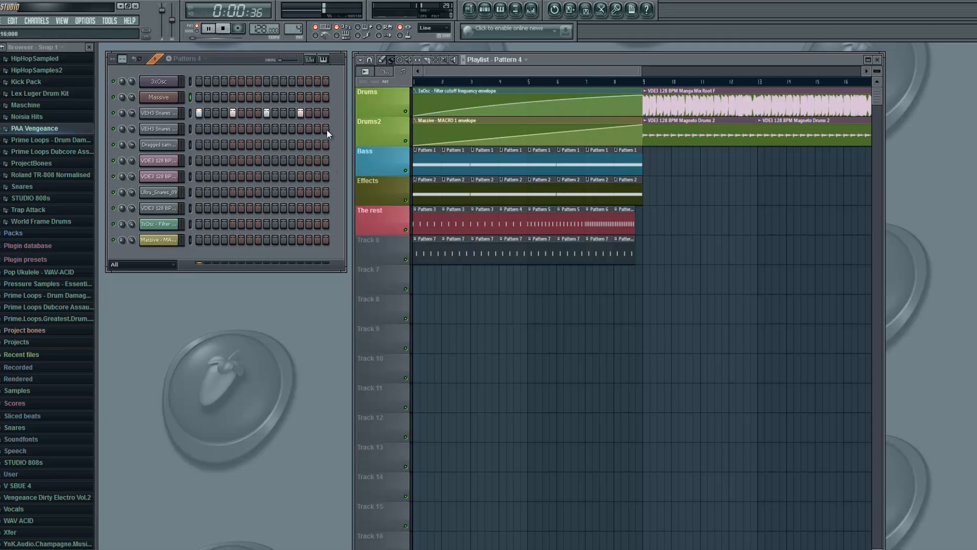
key(space)
click(326, 112)
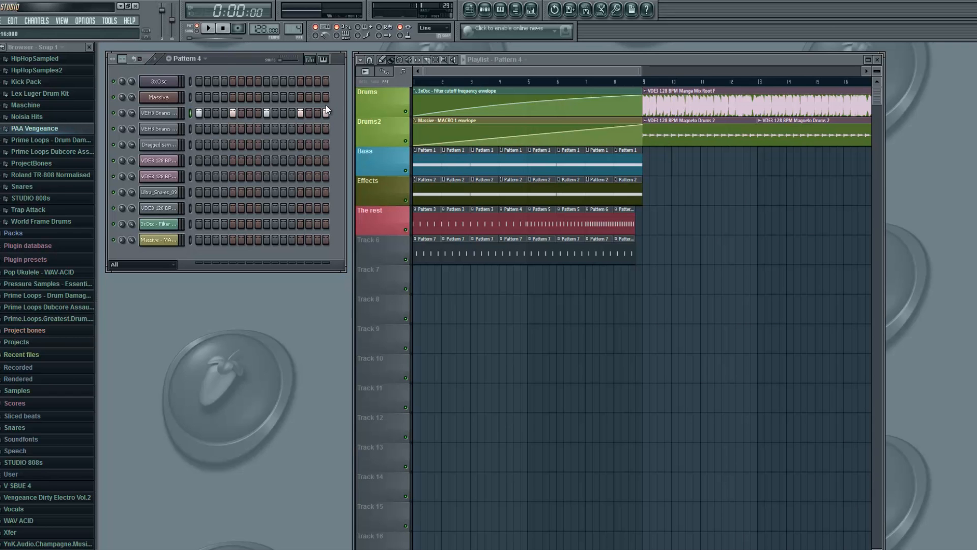
key(space)
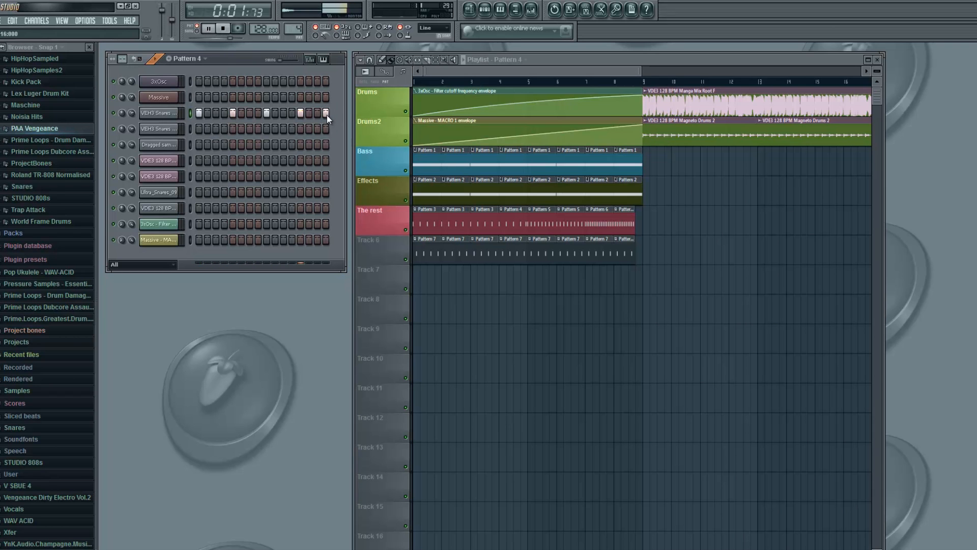
key(space)
Play the arrangement from bar 3 through the snare build-up
click(413, 81)
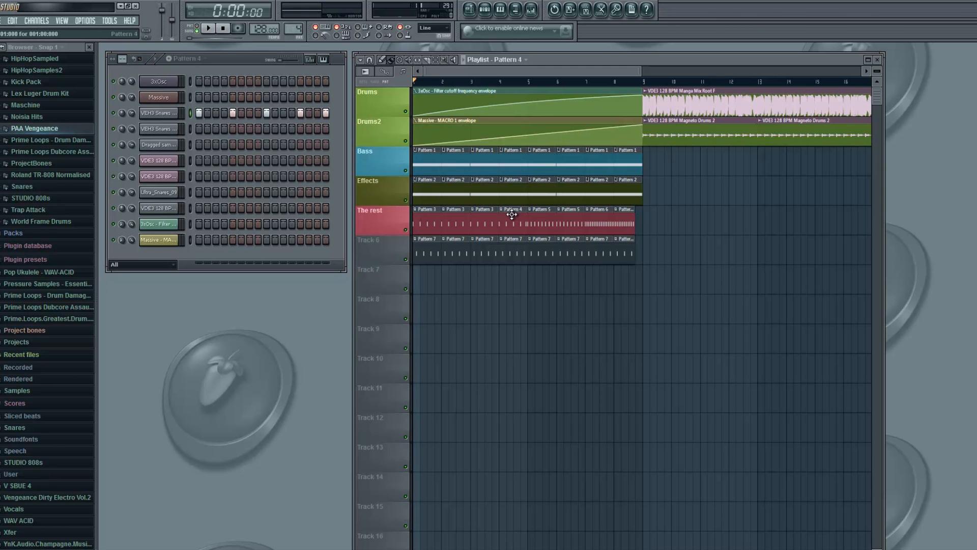
click(471, 82)
key(space)
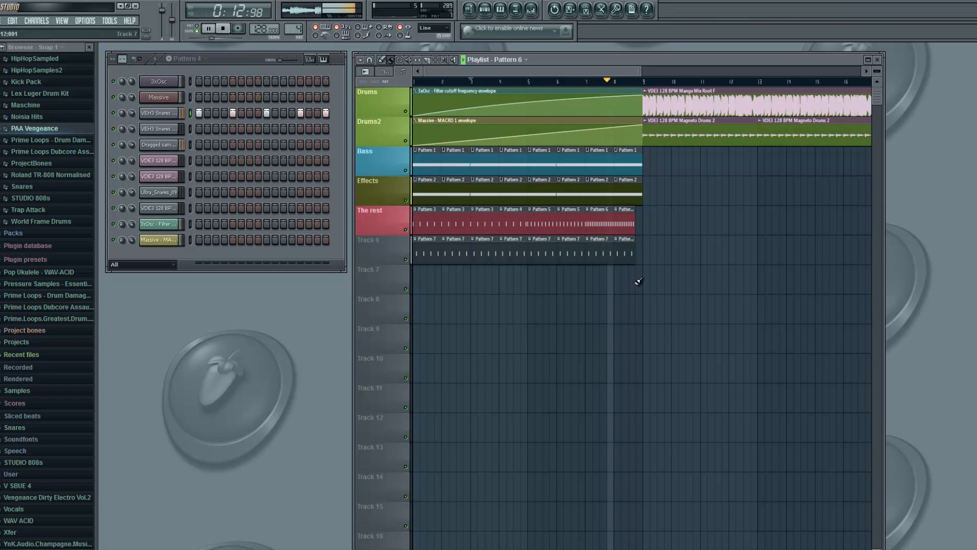
key(space)
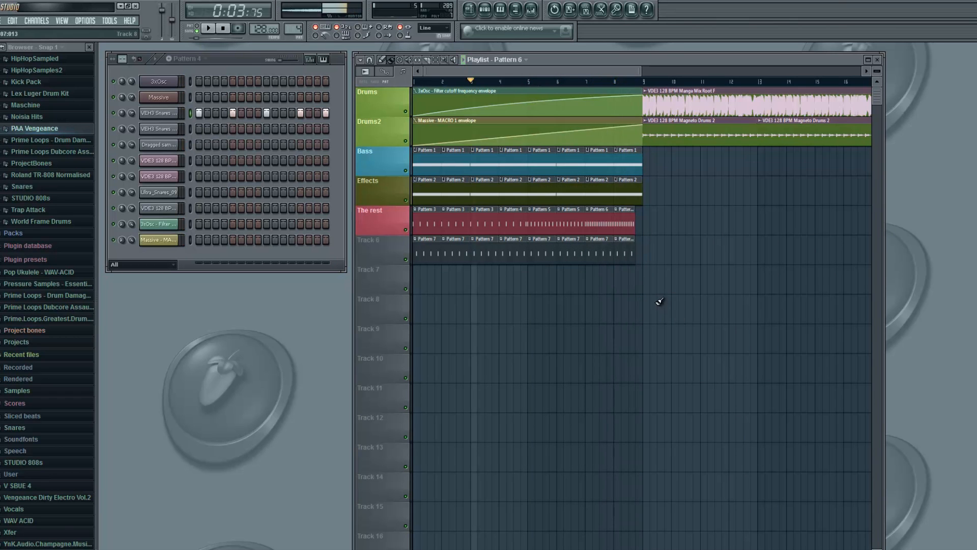
Place the Dragged sample_399 audio on Track 6 as a clip filling the last beat of bar 8
click(174, 147)
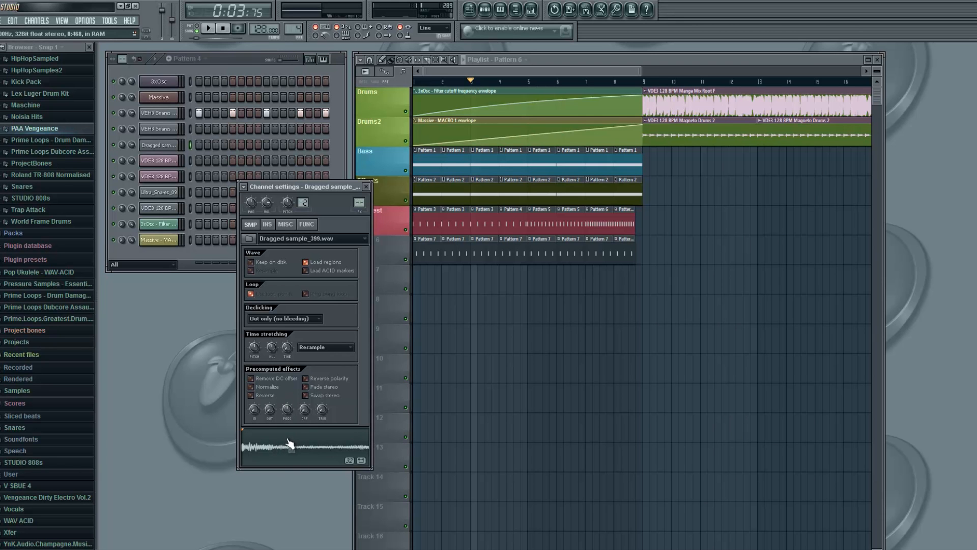
drag(316, 453, 636, 268)
click(337, 187)
click(371, 187)
drag(640, 281, 640, 251)
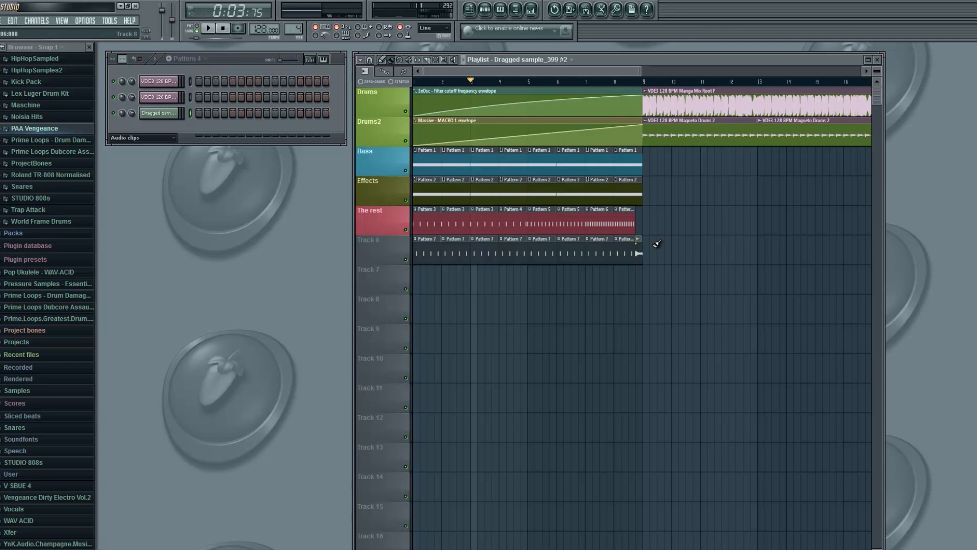
scroll(652, 257, up, 3)
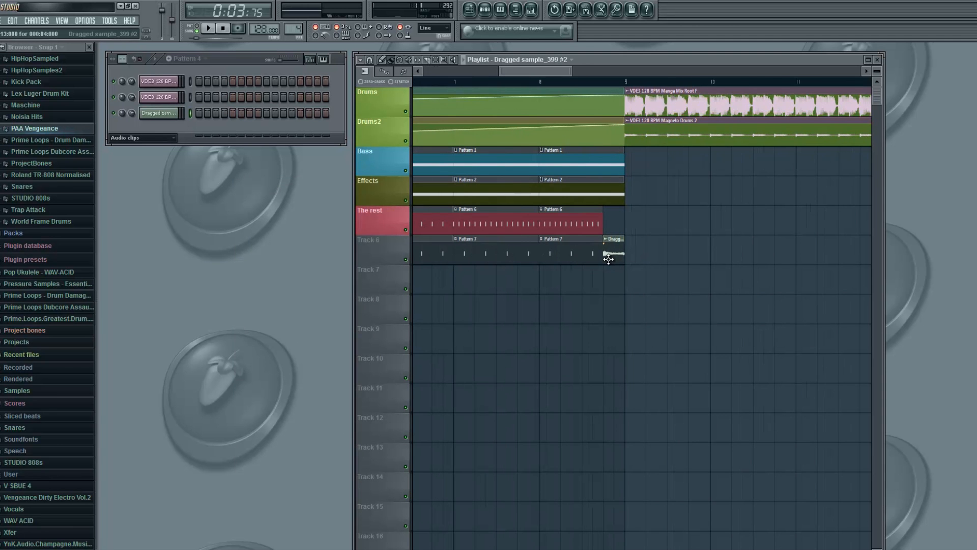
Make the Bass track's bar 8 clip unique and shorten its 3xOsc note to the first three beats
click(543, 151)
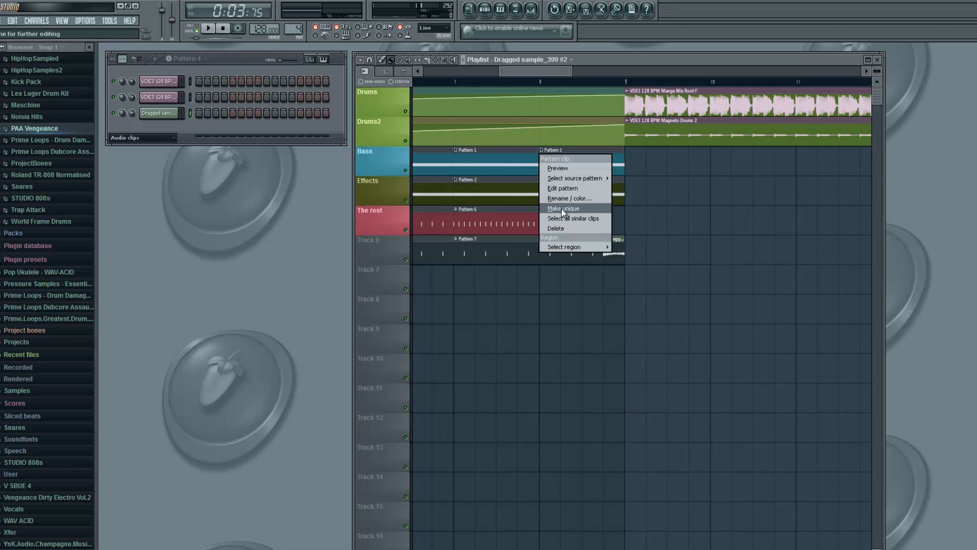
click(616, 159)
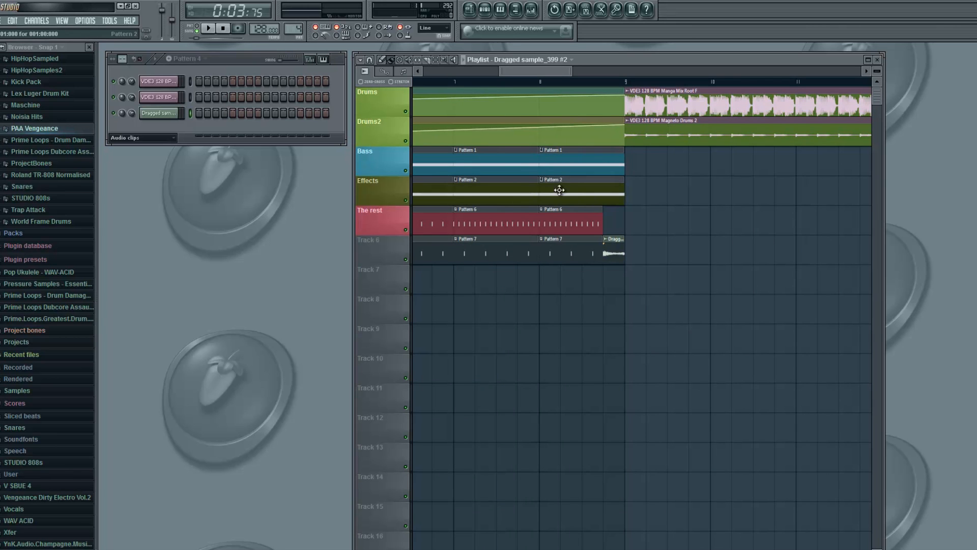
click(542, 151)
click(568, 209)
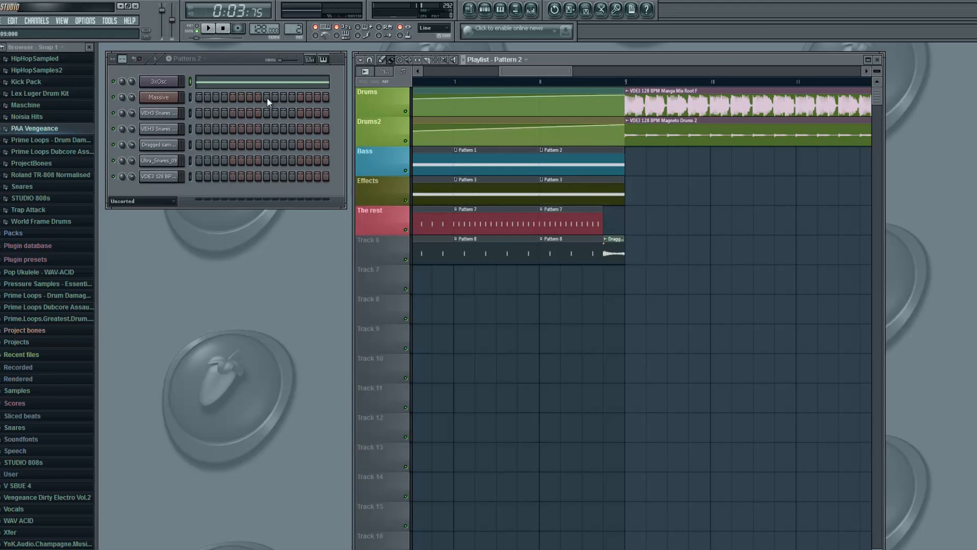
click(281, 85)
drag(325, 256, 276, 255)
click(976, 47)
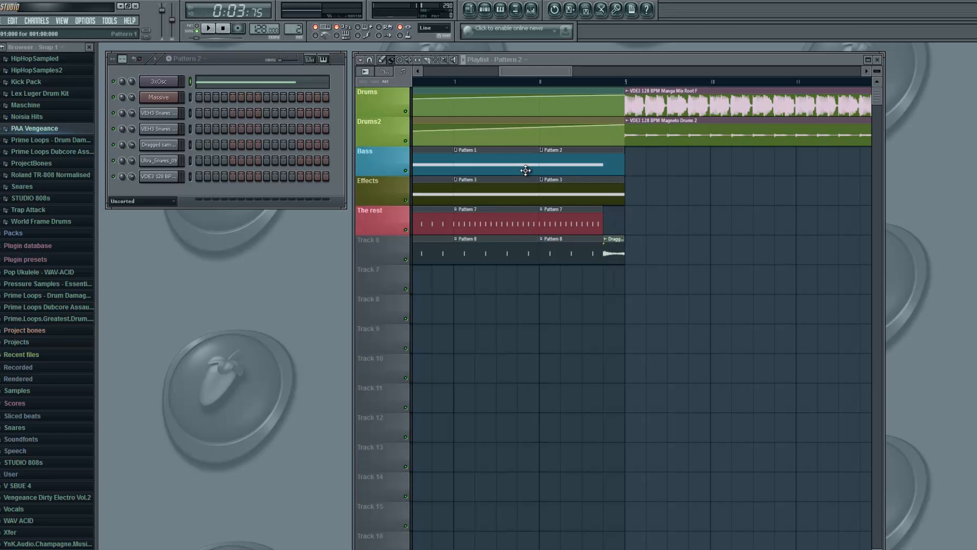
Make the Effects track's bar 8 clip unique and shorten its Massive note to the first three beats
click(542, 180)
click(563, 238)
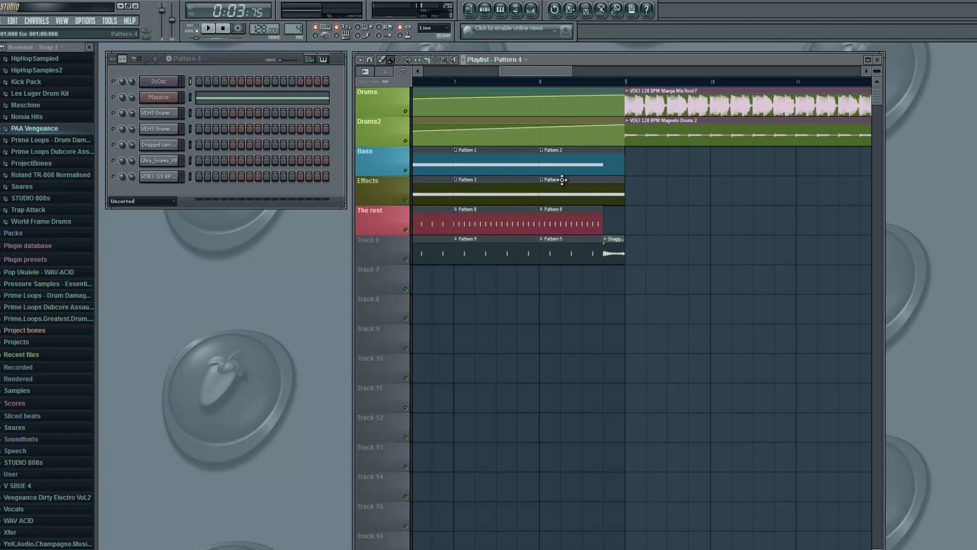
click(253, 98)
drag(323, 255, 272, 255)
key(Escape)
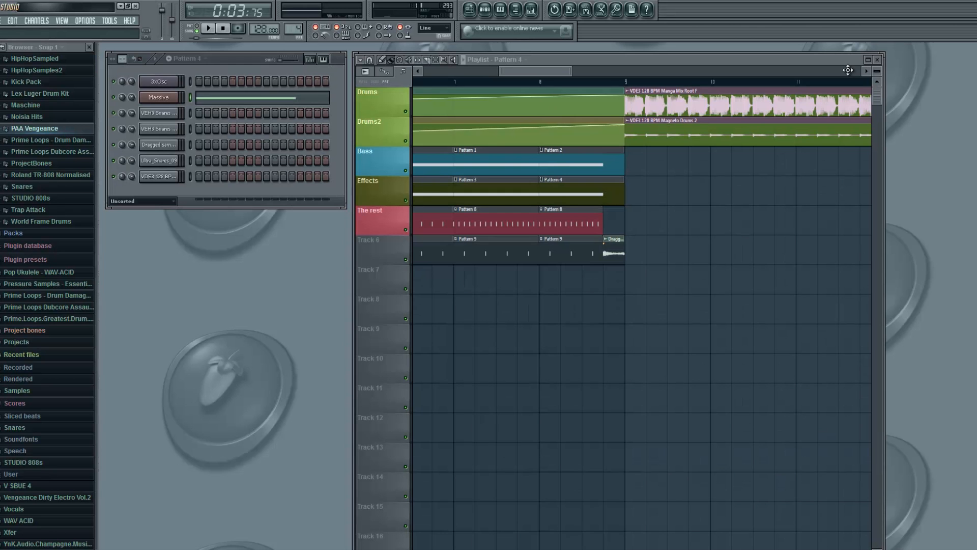
Play the arrangement from bar 8 to check the gap before the drums
click(543, 81)
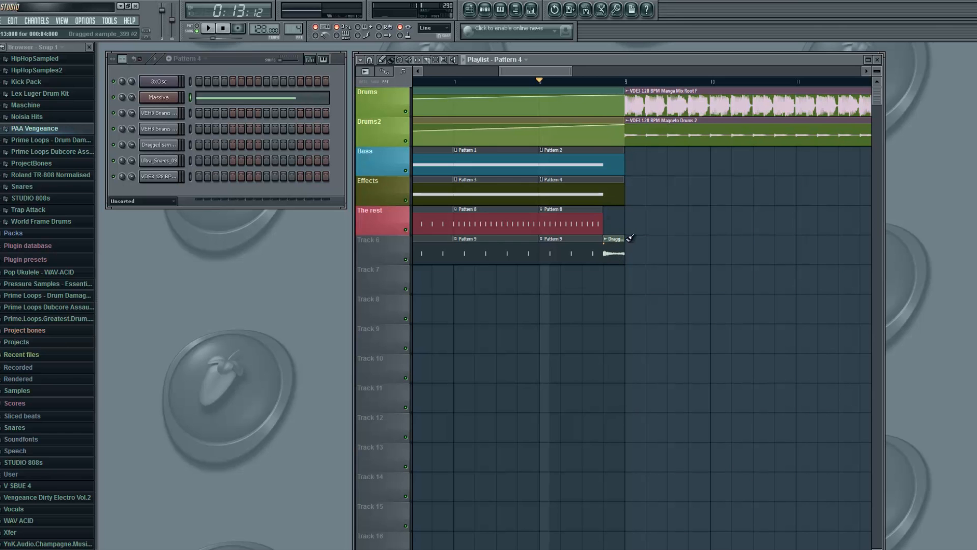
key(space)
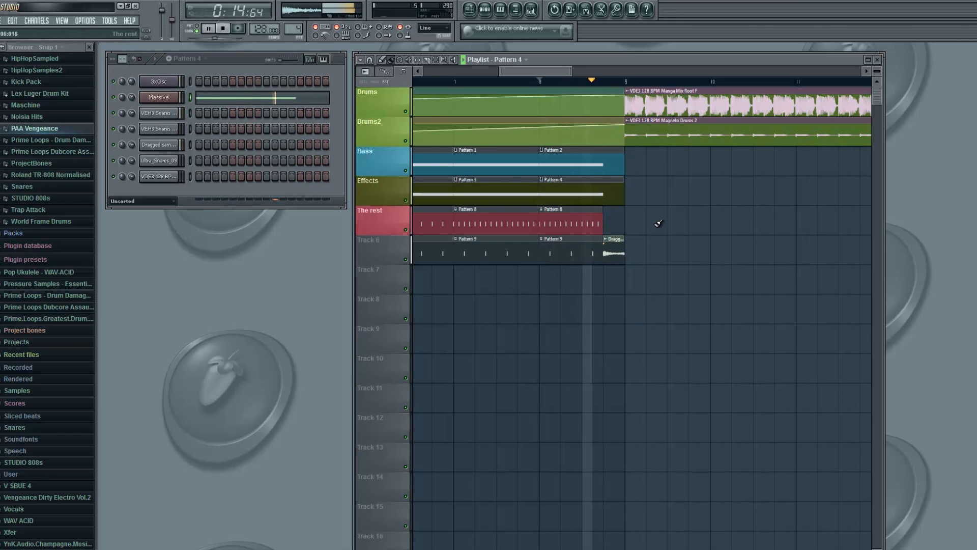
key(space)
Open the Dragged sample_399 #2 clip's channel settings and route the channel to free mixer track 12
double_click(617, 246)
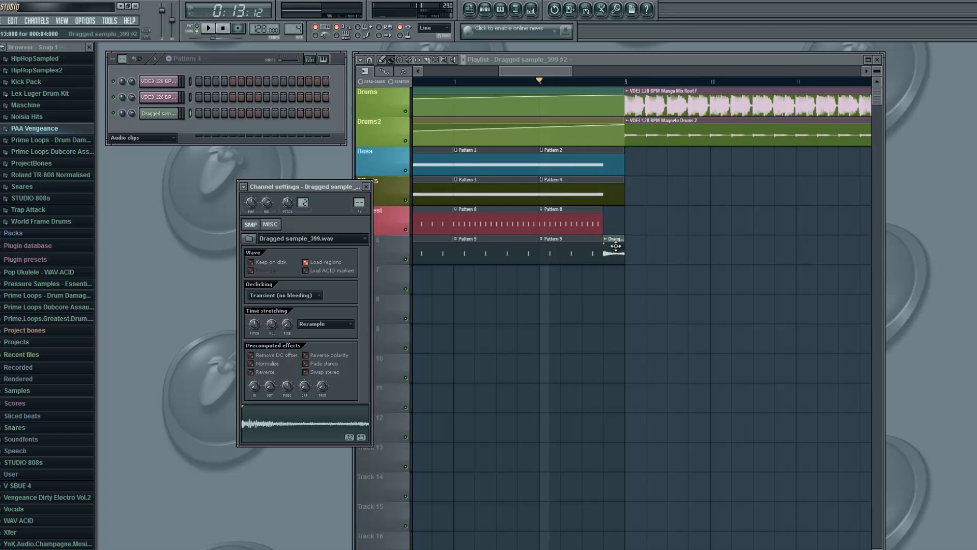
click(365, 187)
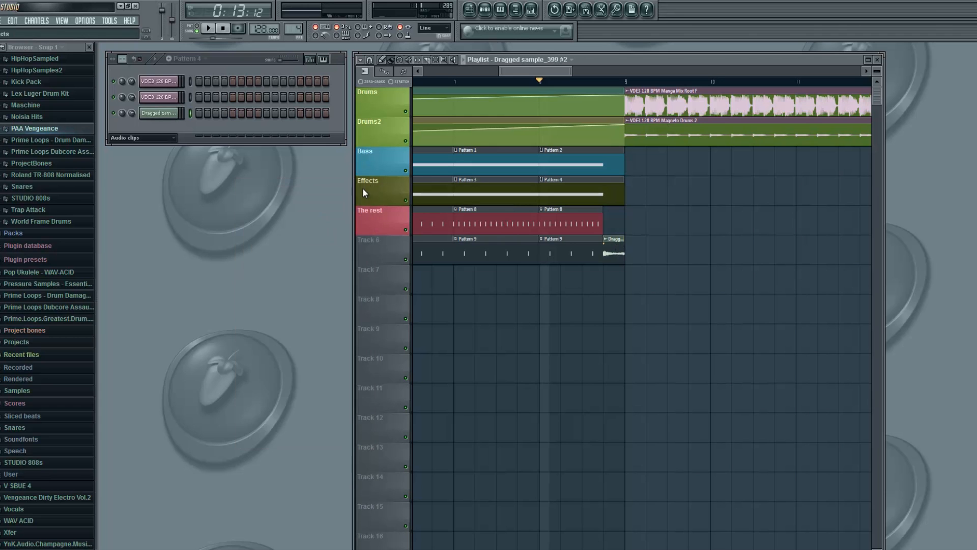
double_click(614, 249)
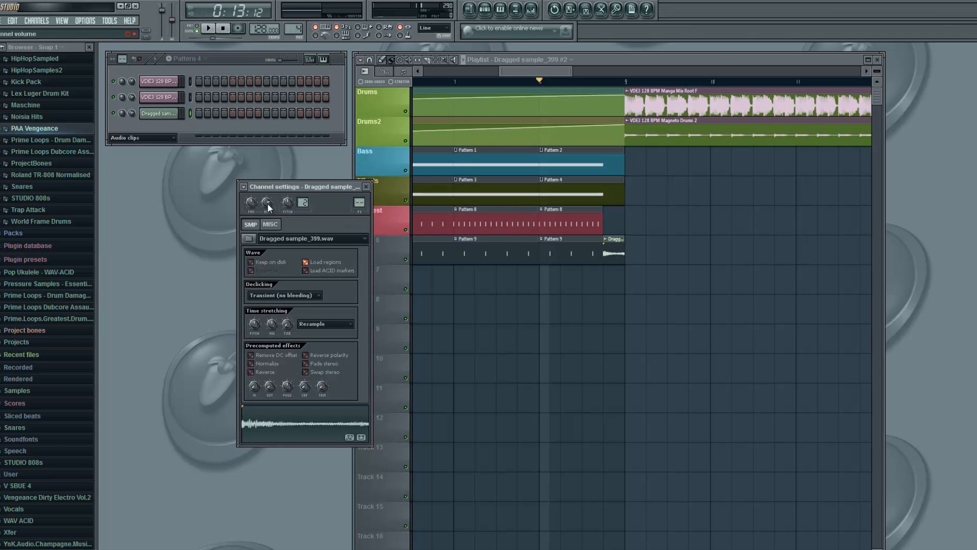
click(243, 186)
click(255, 211)
right_click(246, 376)
click(269, 381)
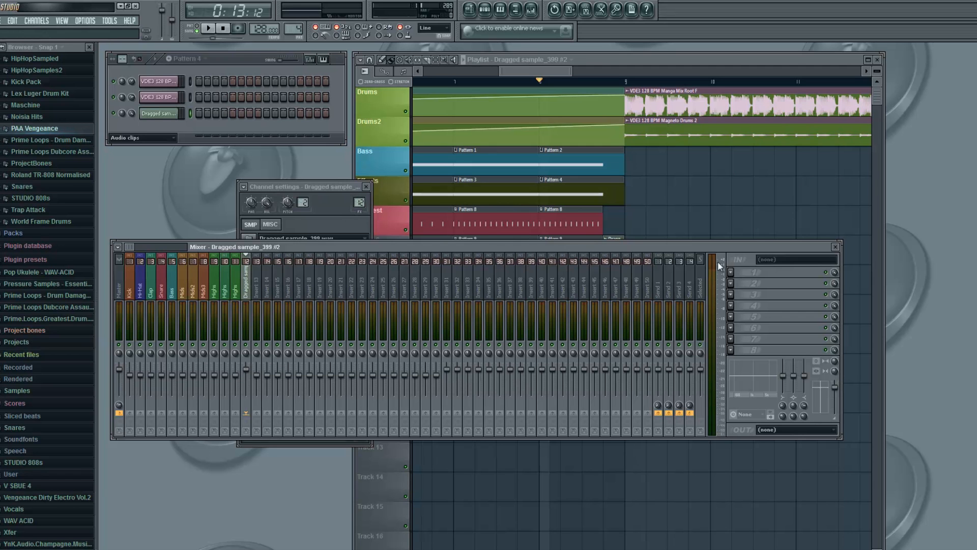
Boost the high EQ band on the Dragged sample_399 #2 mixer track and audition the sample
double_click(613, 237)
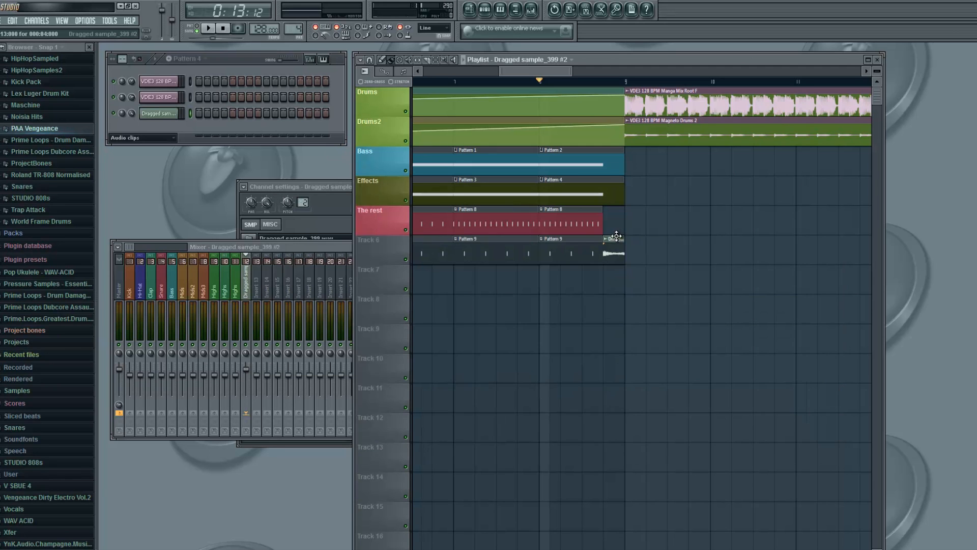
click(207, 247)
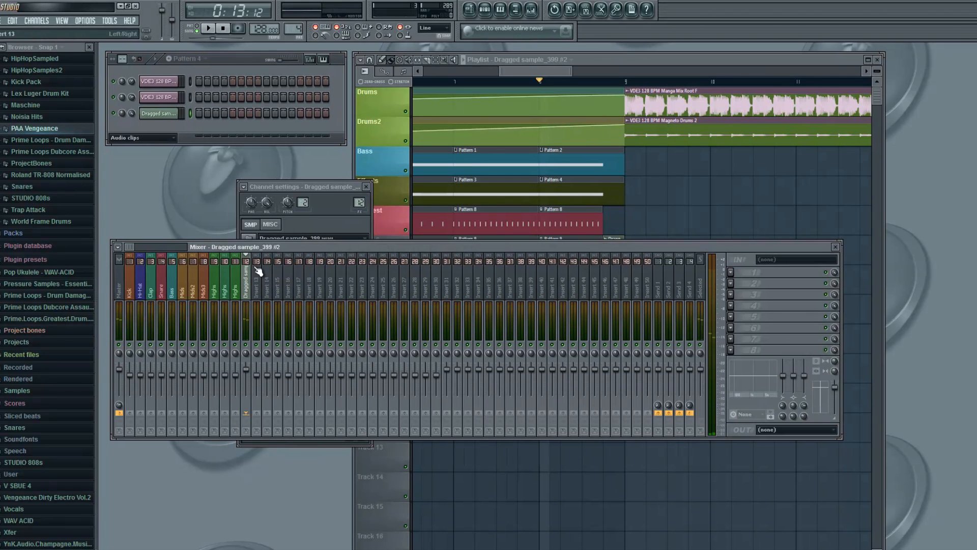
drag(804, 375, 808, 364)
click(291, 187)
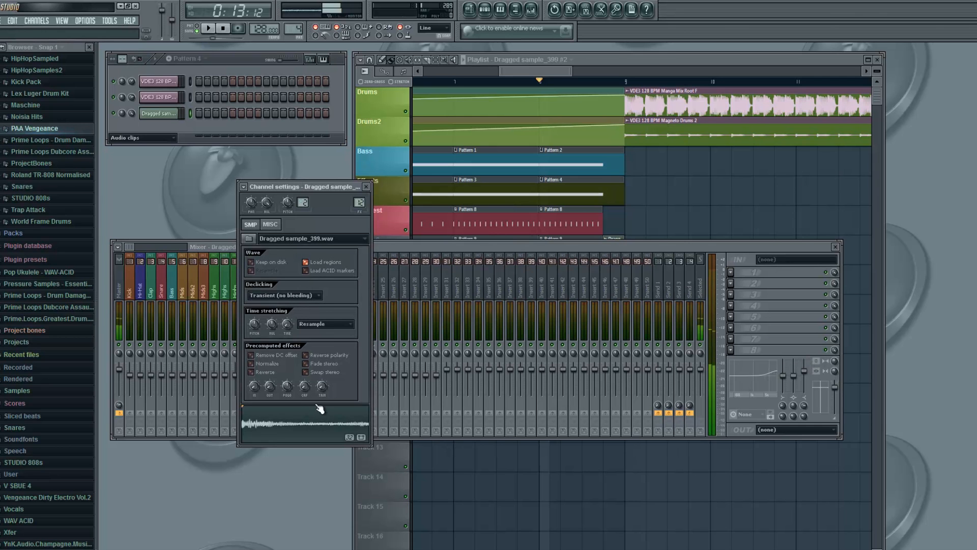
click(366, 188)
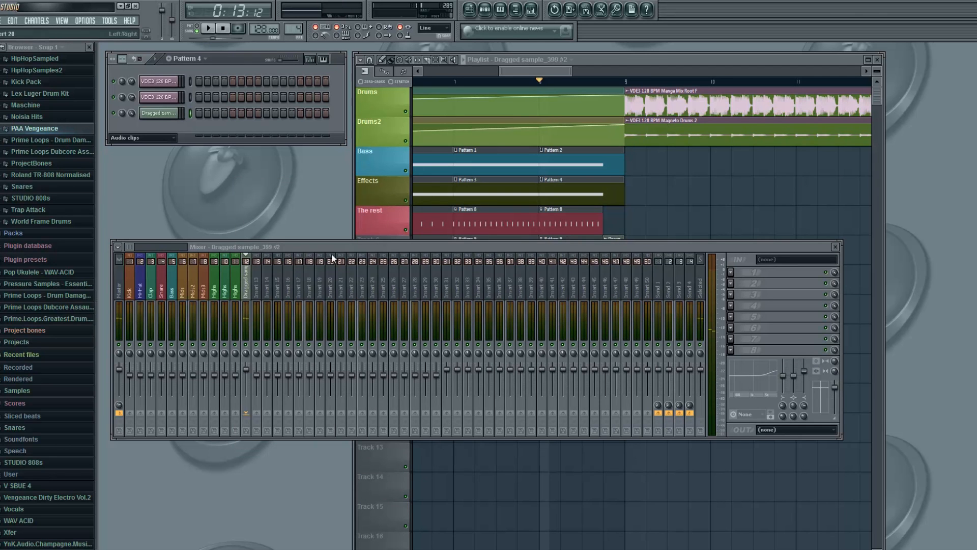
Load Soundgoodizer into effect slot 1 of the sample's mixer track and audition the sample through it
click(730, 271)
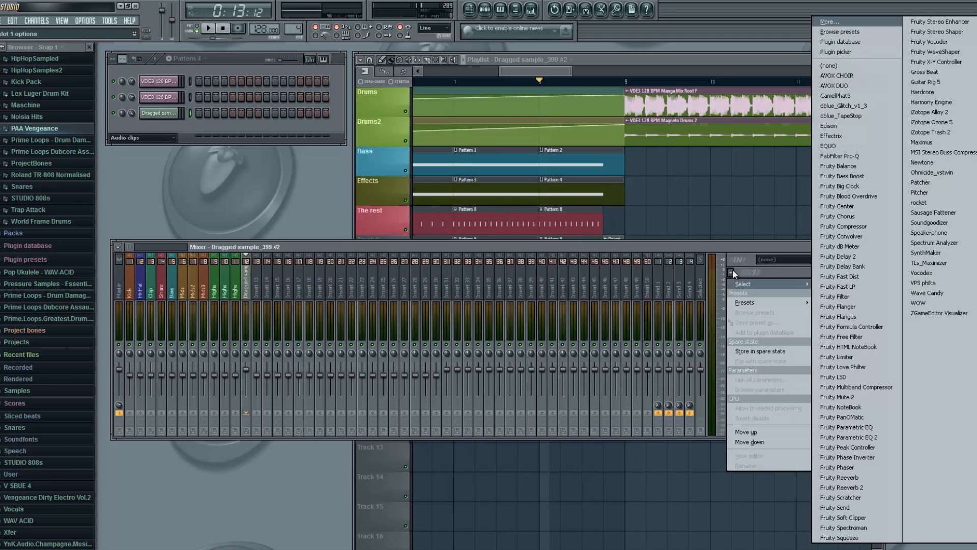
click(939, 222)
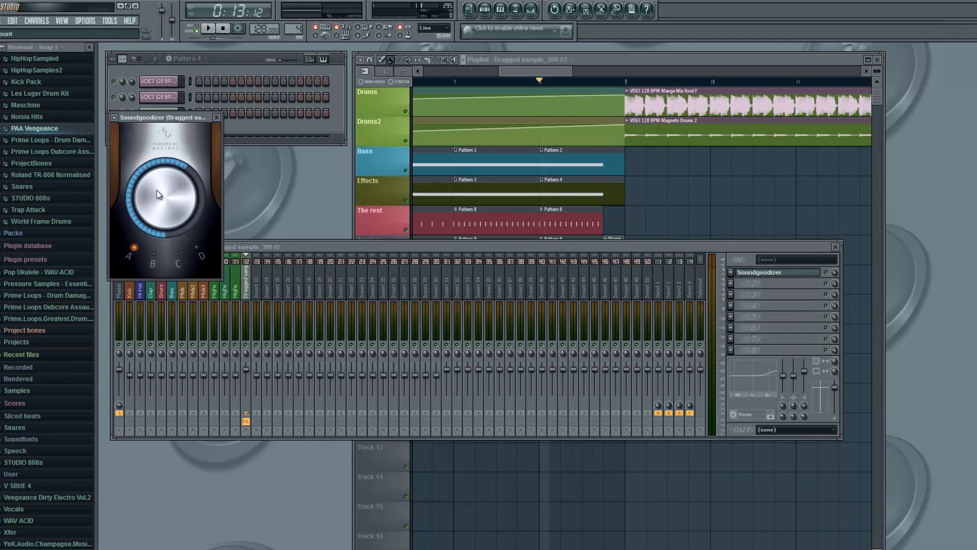
click(611, 238)
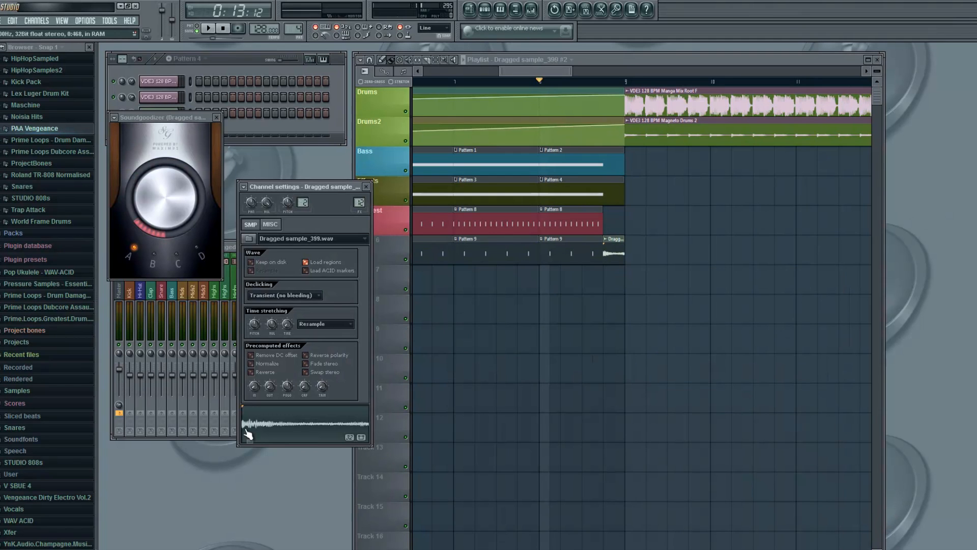
click(366, 186)
click(216, 117)
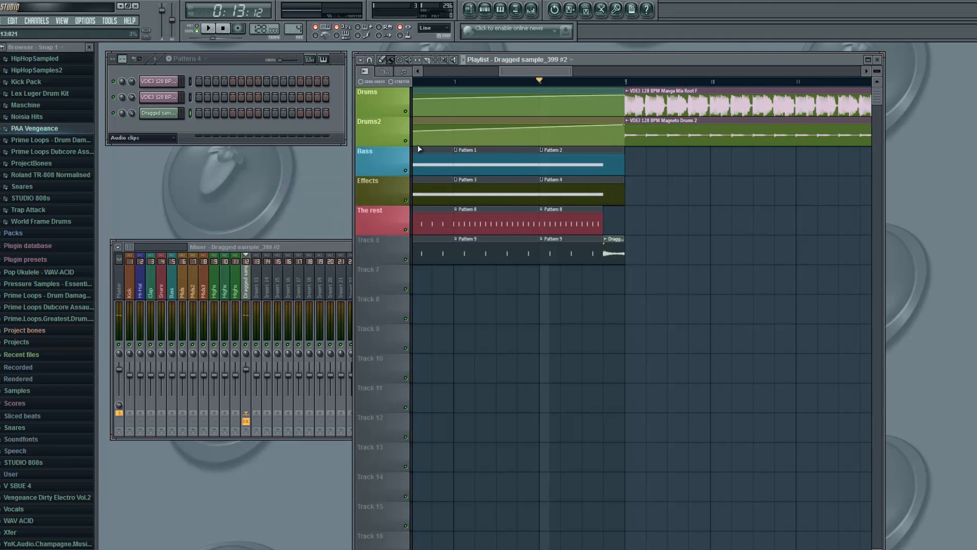
Try Soundgoodizer modes C and B on the sample, settle on mode D, and close the plugin, channel and mixer windows
click(246, 286)
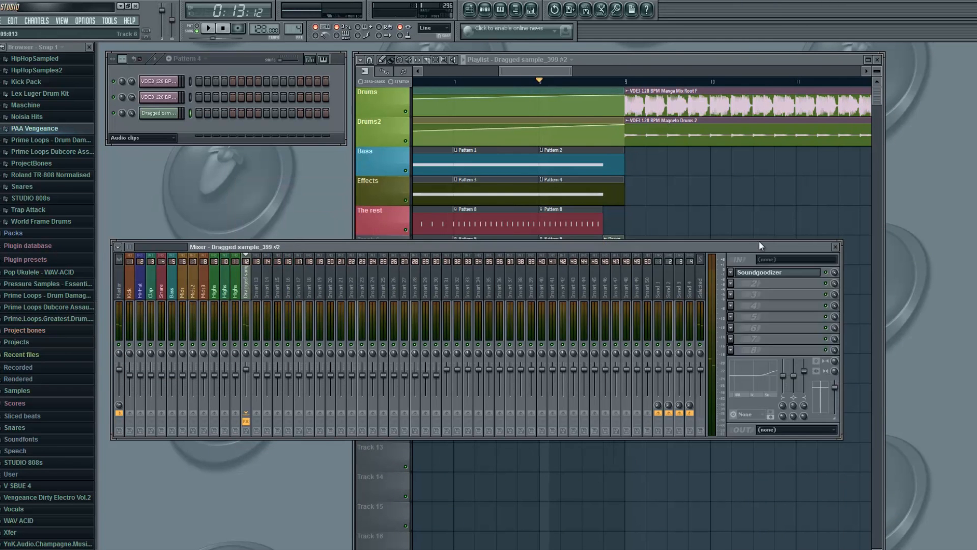
click(746, 271)
click(182, 264)
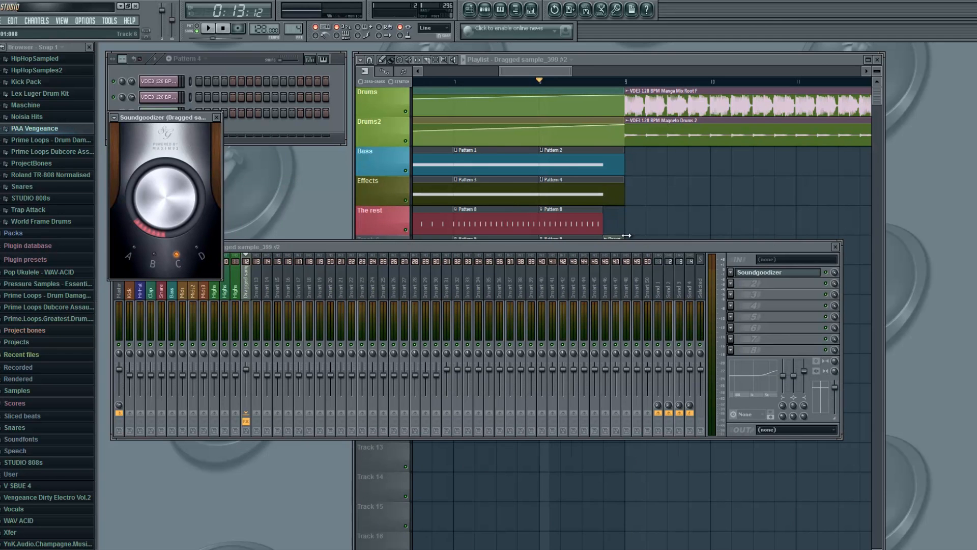
click(619, 238)
click(153, 263)
click(199, 259)
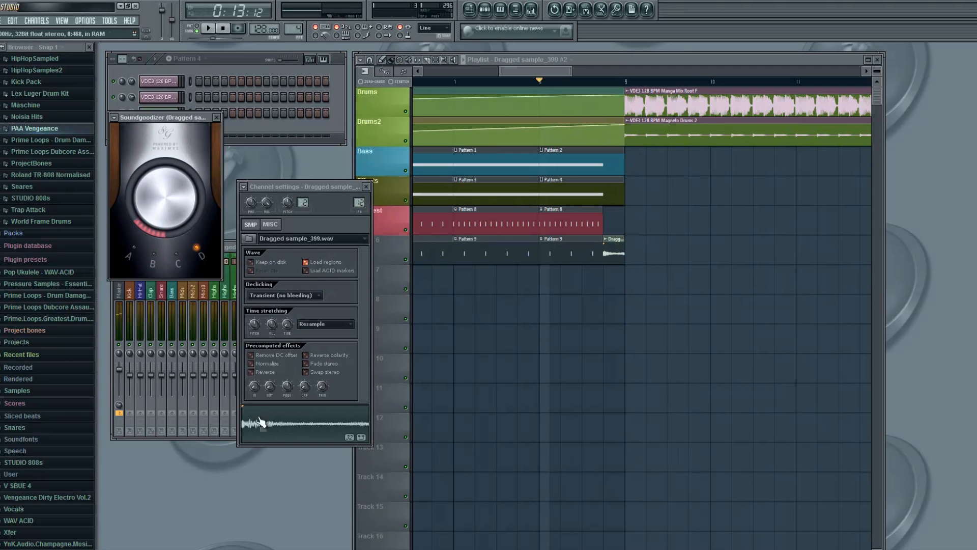
click(216, 117)
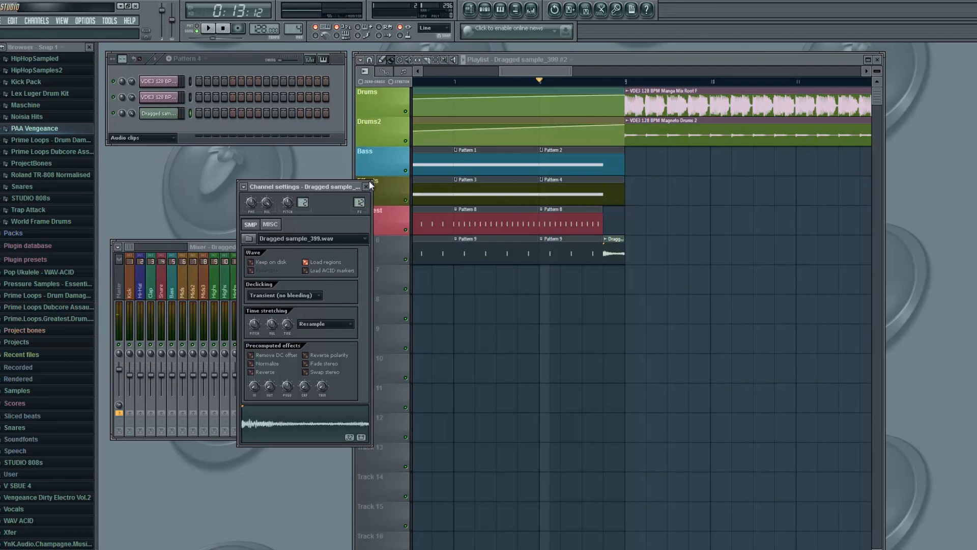
click(366, 187)
click(277, 248)
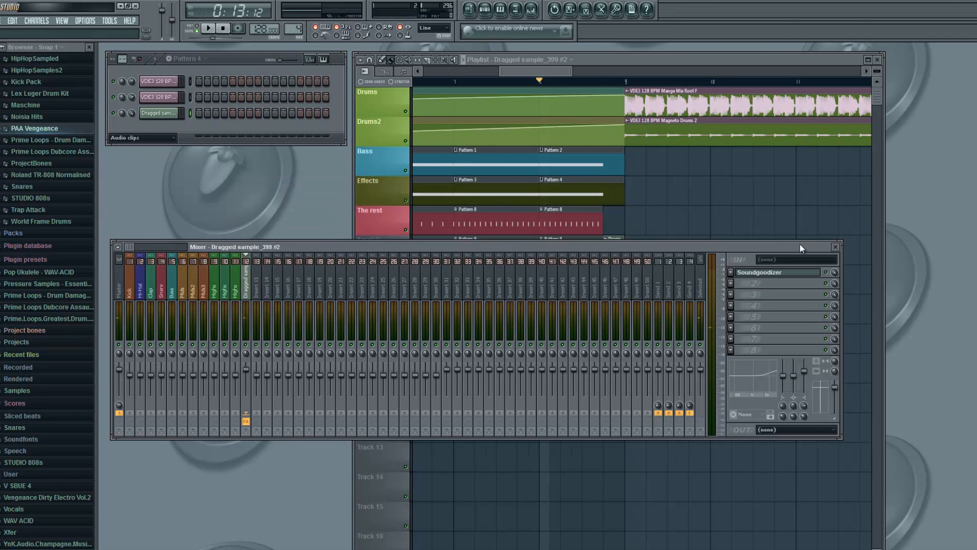
click(835, 247)
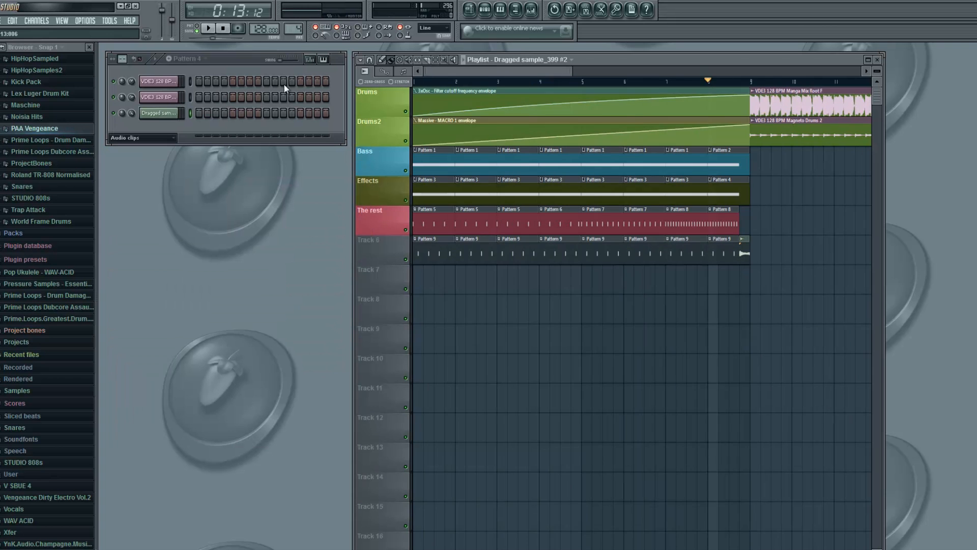
Show all channels in the channel rack and audition the Ultra_Snares_09 sample
click(429, 162)
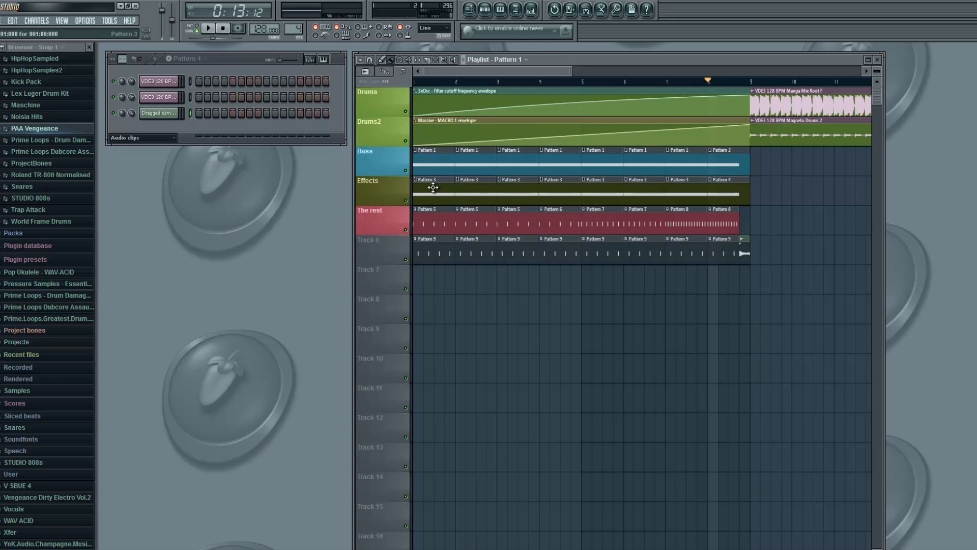
click(743, 250)
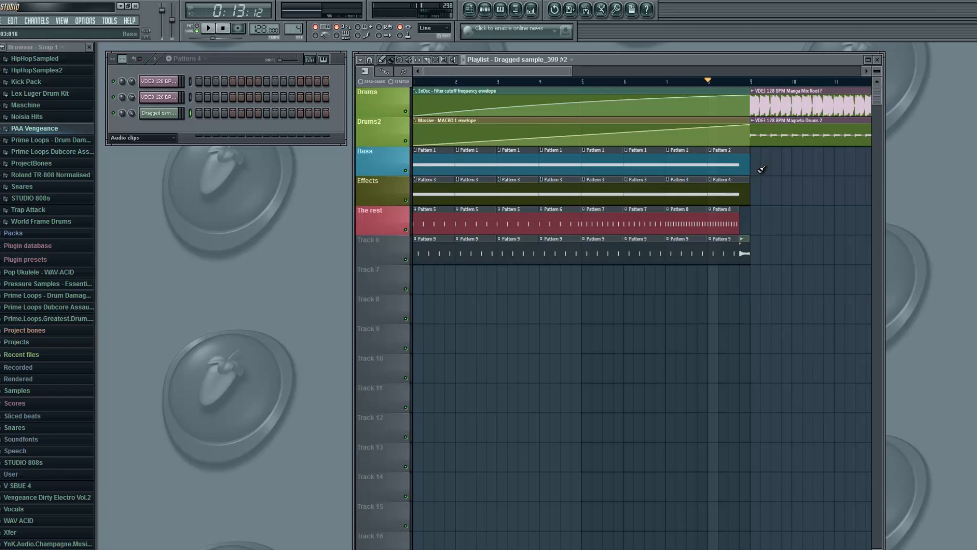
click(143, 137)
click(130, 149)
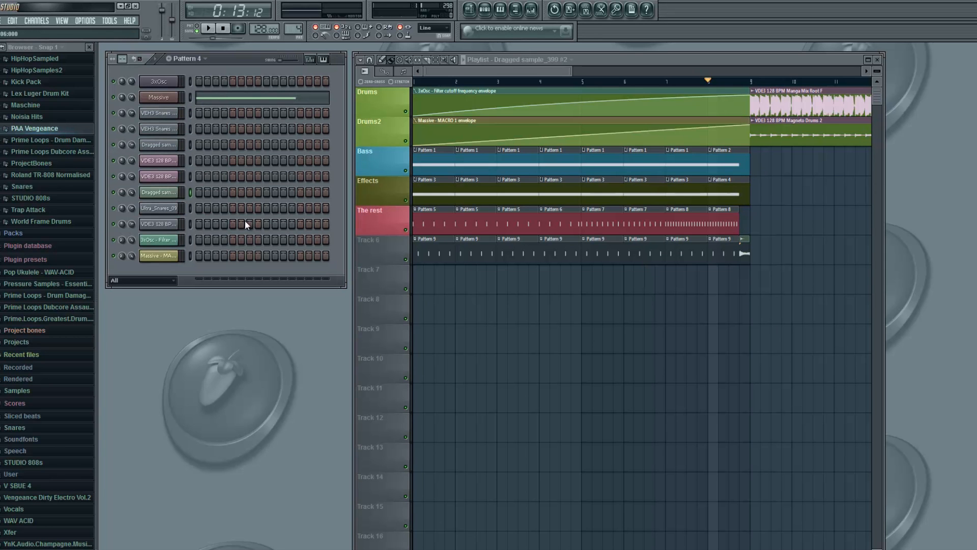
click(158, 208)
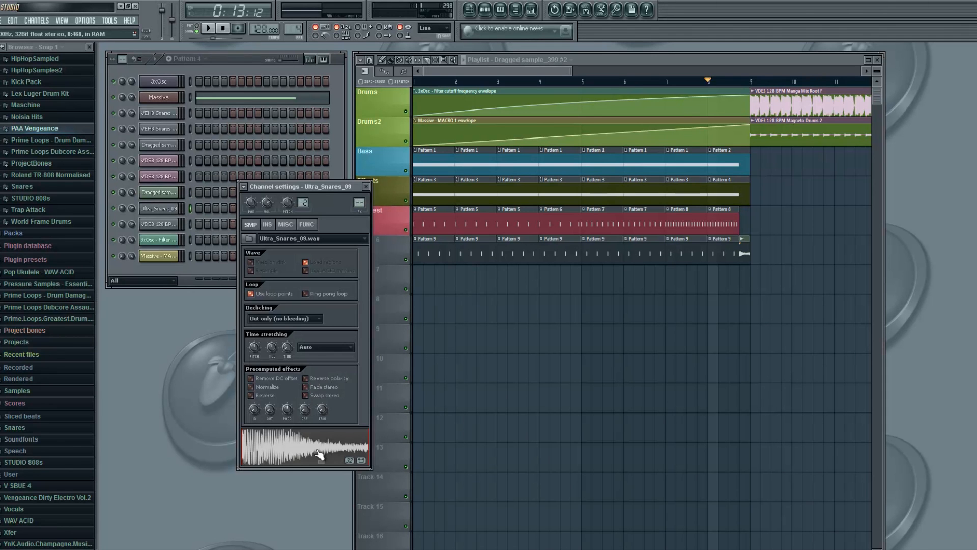
click(366, 187)
click(159, 209)
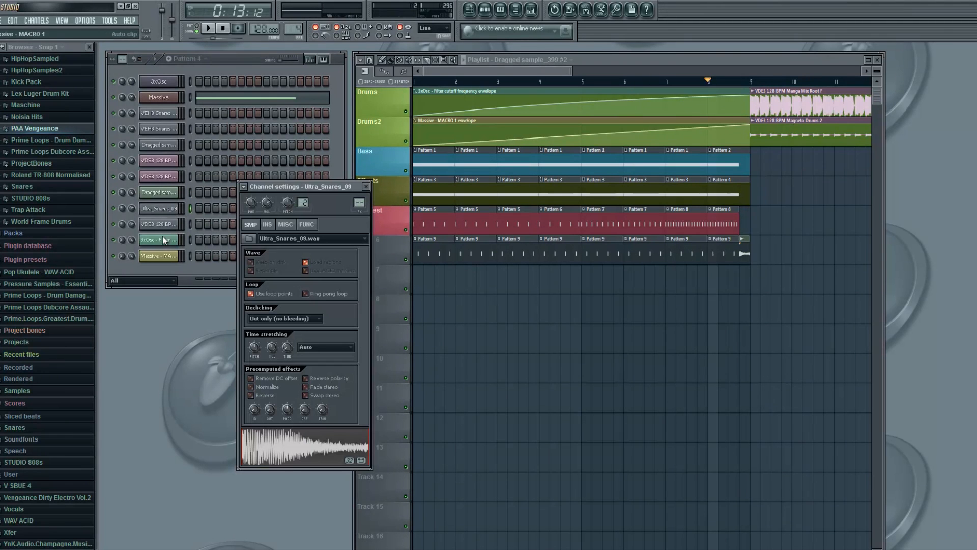
click(284, 455)
click(284, 455)
click(366, 186)
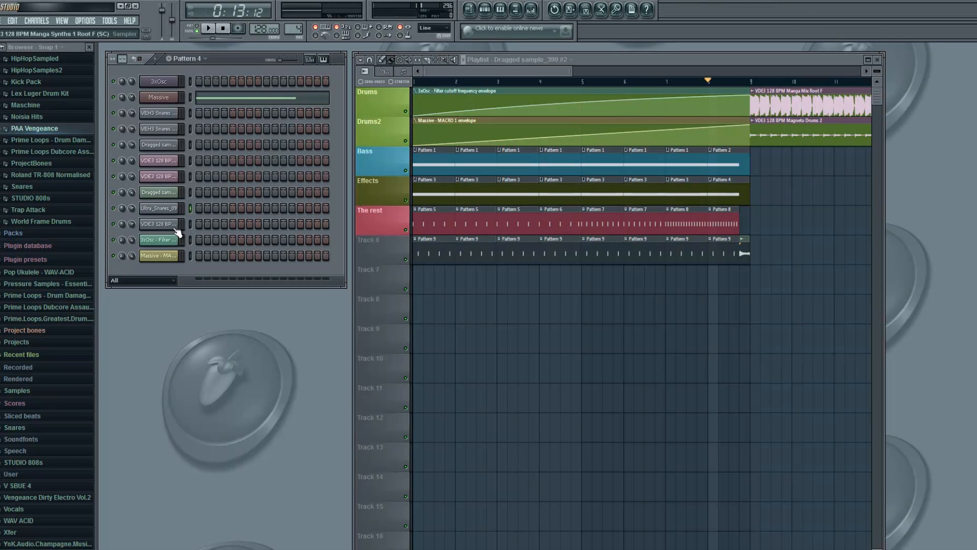
Play the arrangement from bar 1 into the drums at bar 9 and check the Dragged sample_399 #2 clip's channel settings
drag(461, 81, 410, 81)
key(space)
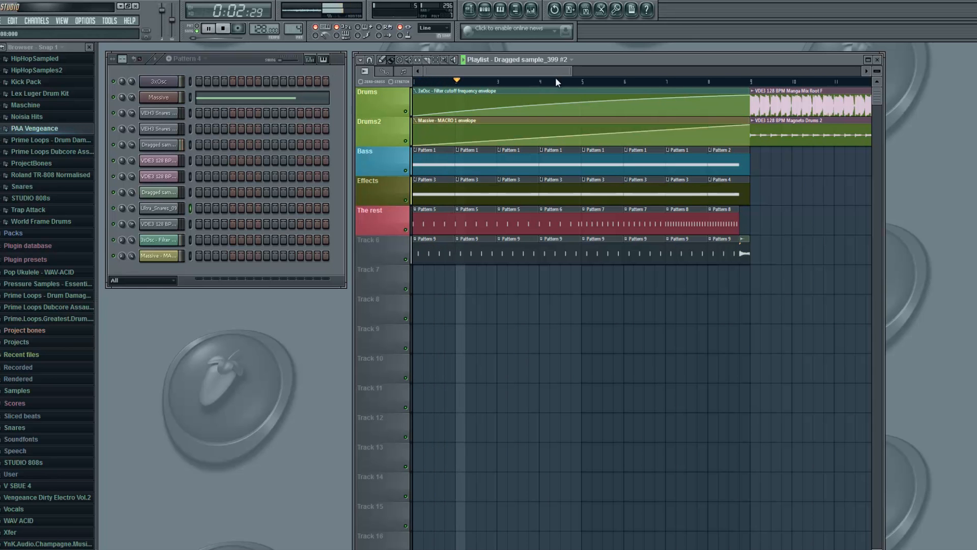
drag(570, 71, 605, 73)
click(687, 102)
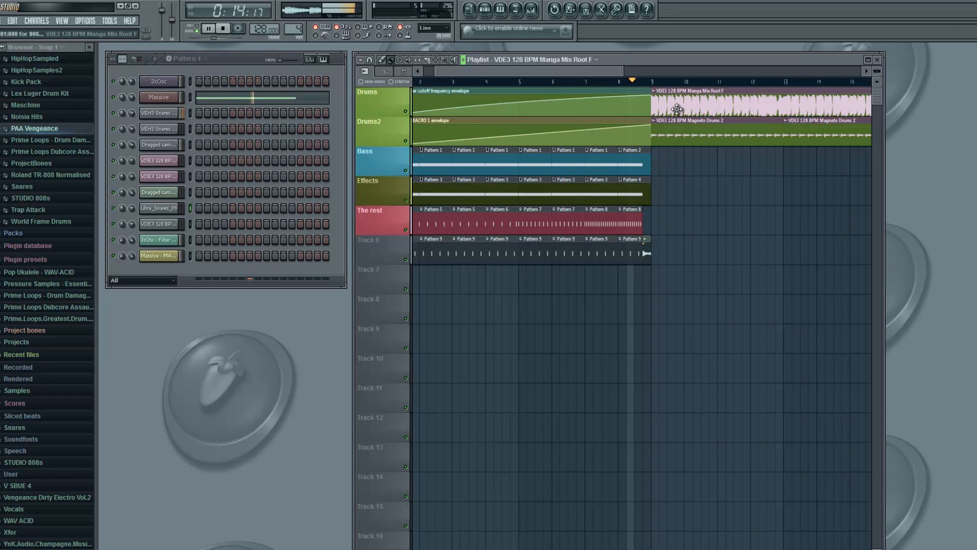
double_click(647, 253)
key(space)
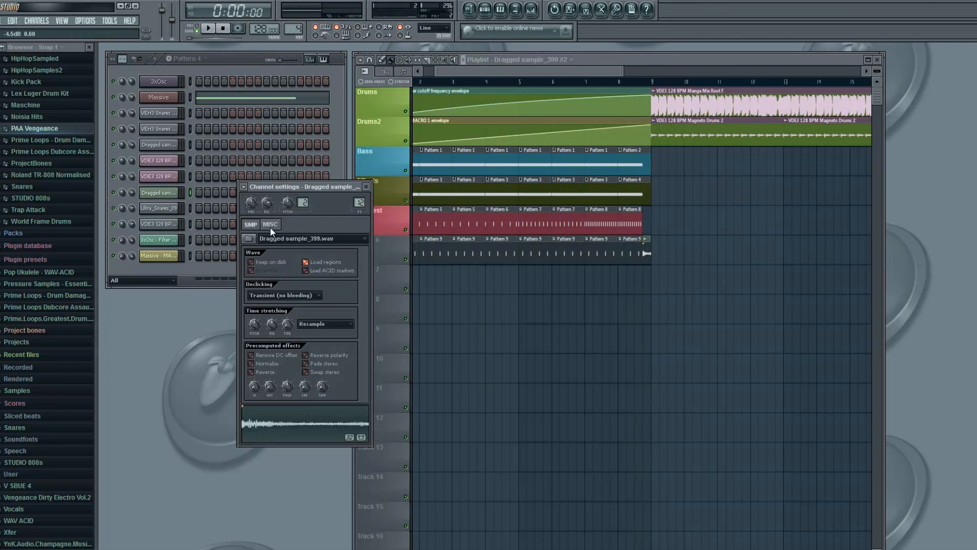
click(366, 187)
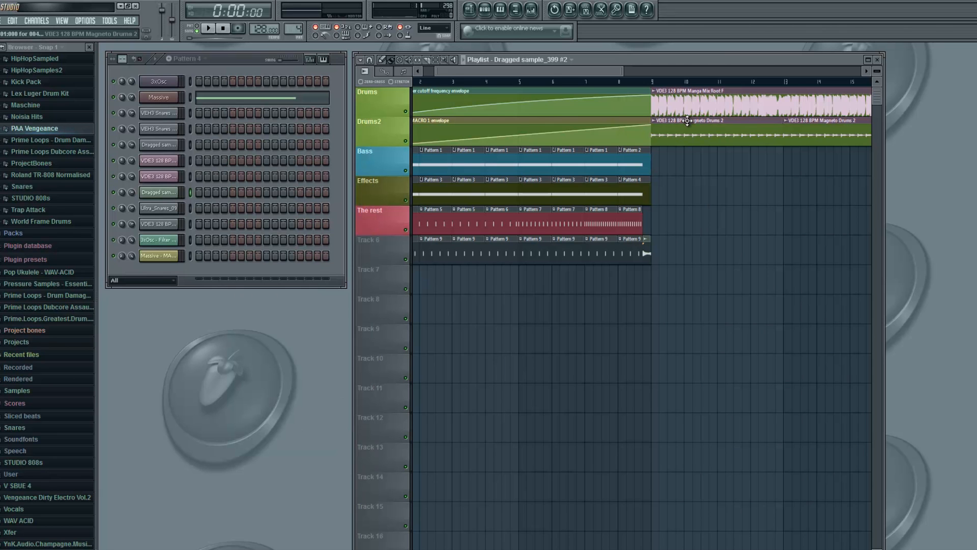
click(608, 84)
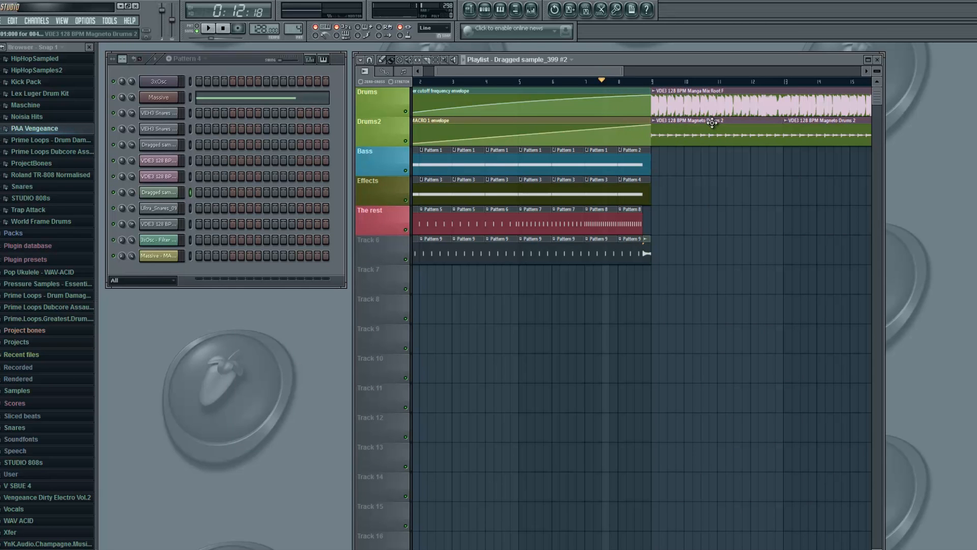
mouse_move(660, 83)
mouse_down()
mouse_move(689, 94)
mouse_move(653, 91)
mouse_up()
drag(600, 70, 615, 79)
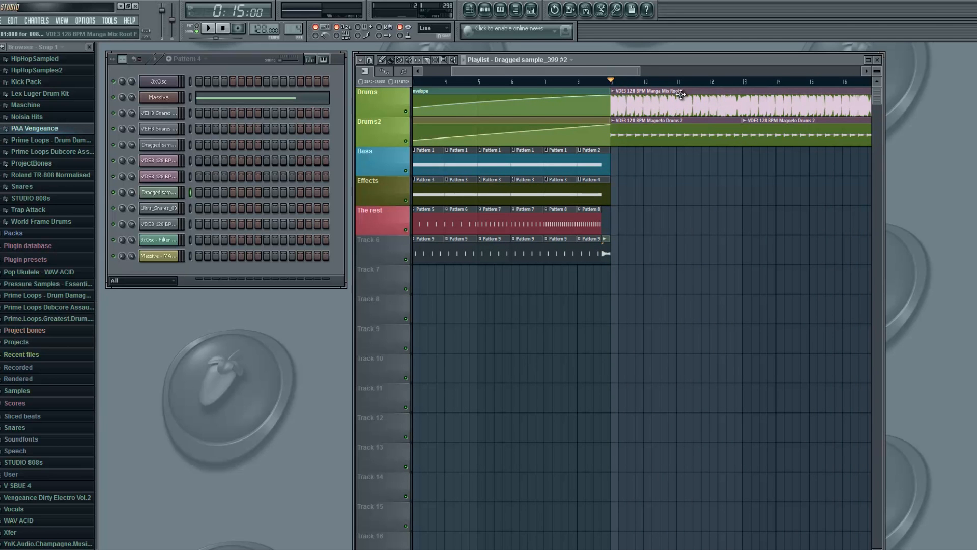
Lower the Massive note in Pattern 3 to F4 and audition the end of the build-up
double_click(530, 163)
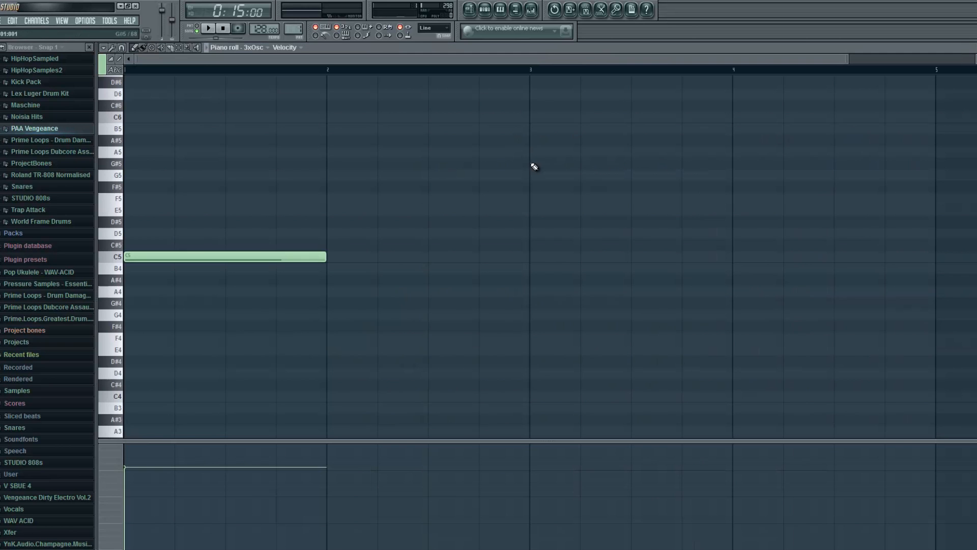
key(Escape)
double_click(454, 188)
drag(147, 258, 121, 339)
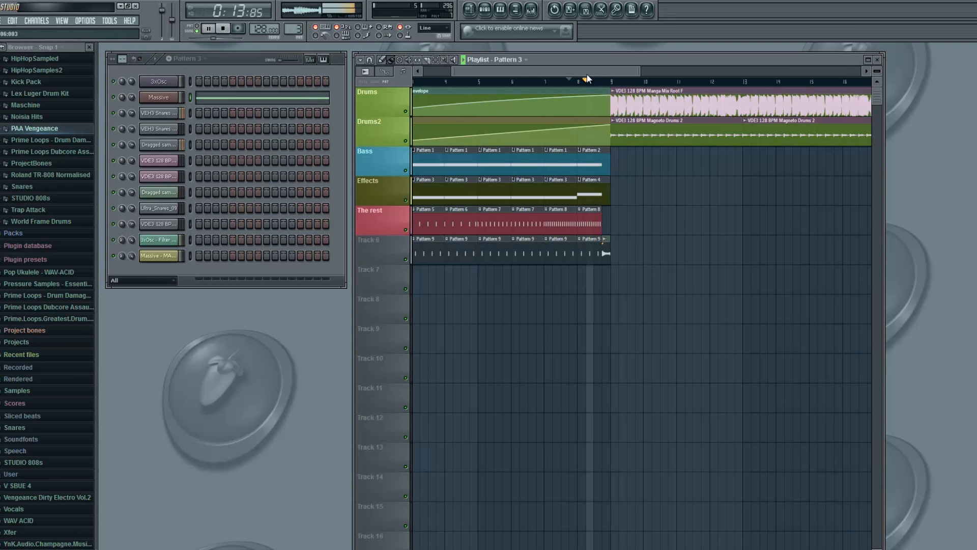
key(space)
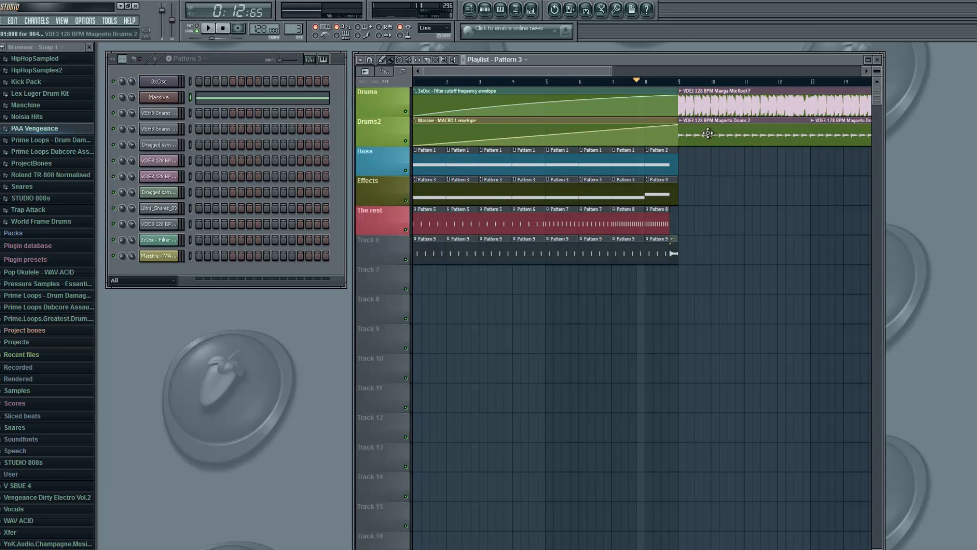
Replay the last bars of the build-up with the dragged sample and check that clip's channel settings again
click(673, 252)
double_click(673, 242)
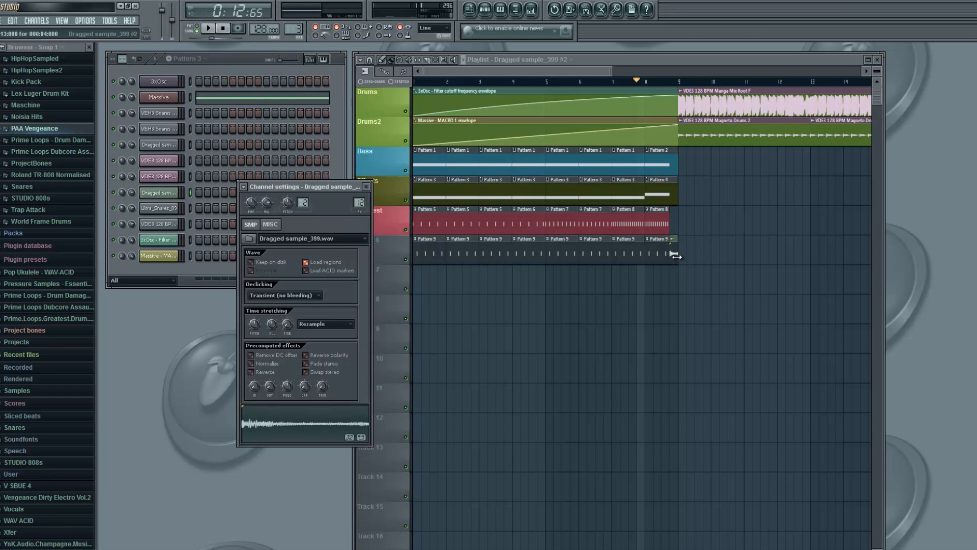
click(366, 187)
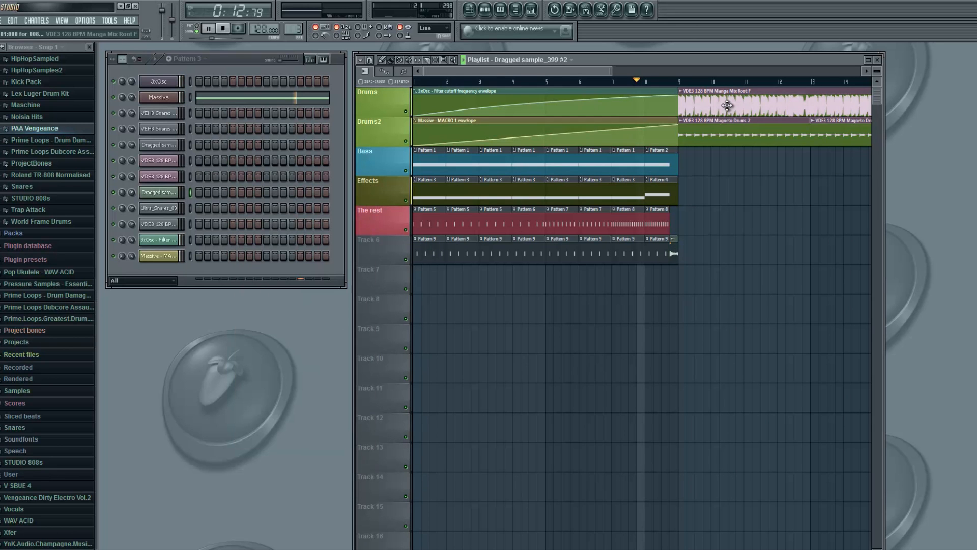
key(space)
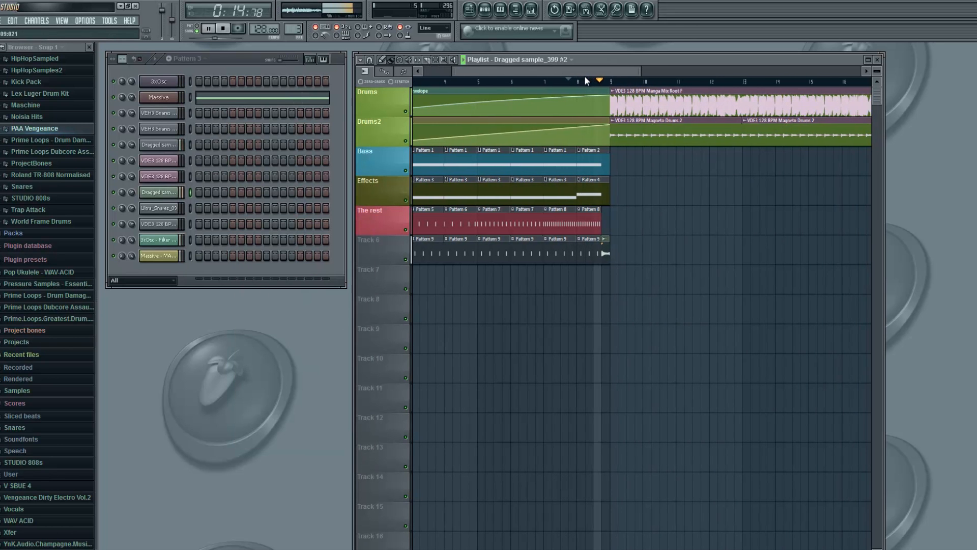
key(space)
double_click(601, 251)
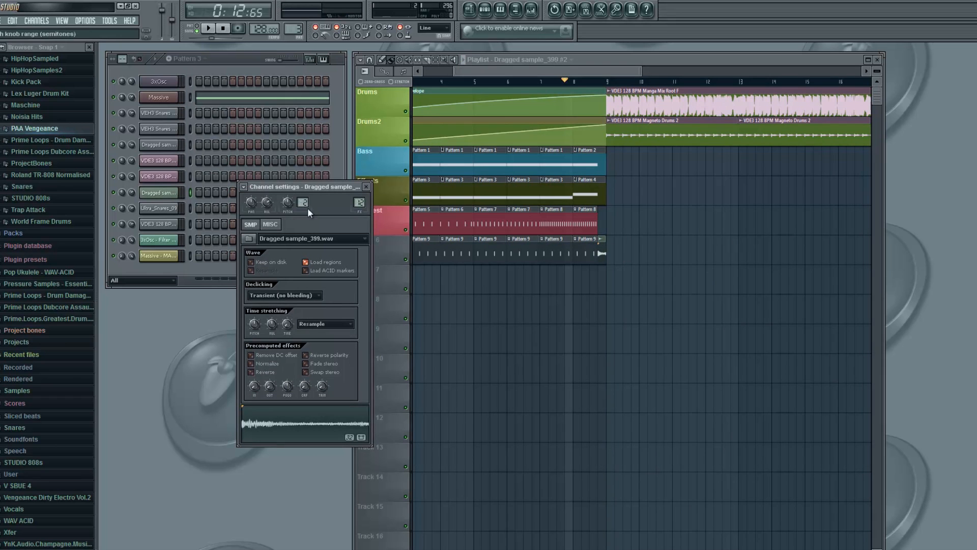
click(366, 186)
Play the drum section on its own, starting from bar 9
drag(618, 70, 589, 73)
click(752, 279)
right_click(757, 279)
click(680, 83)
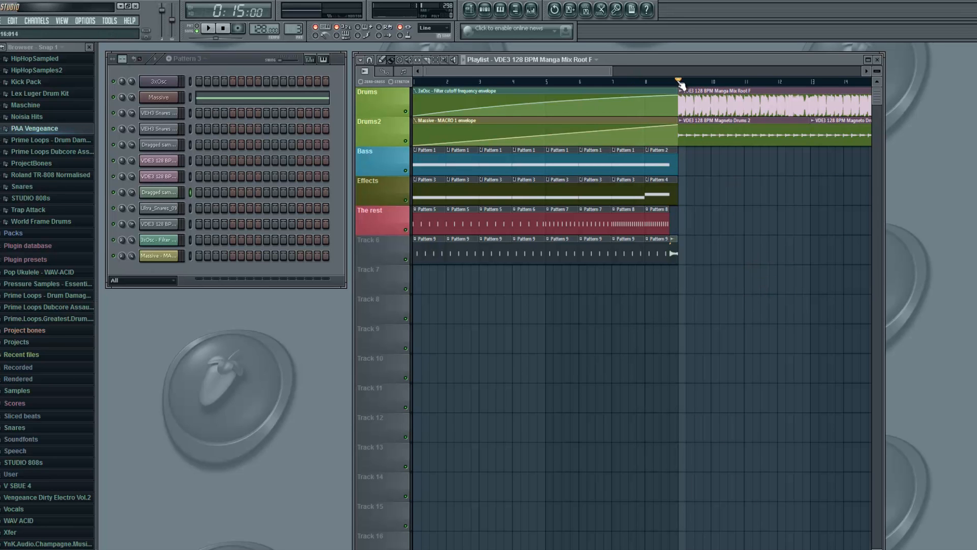
key(space)
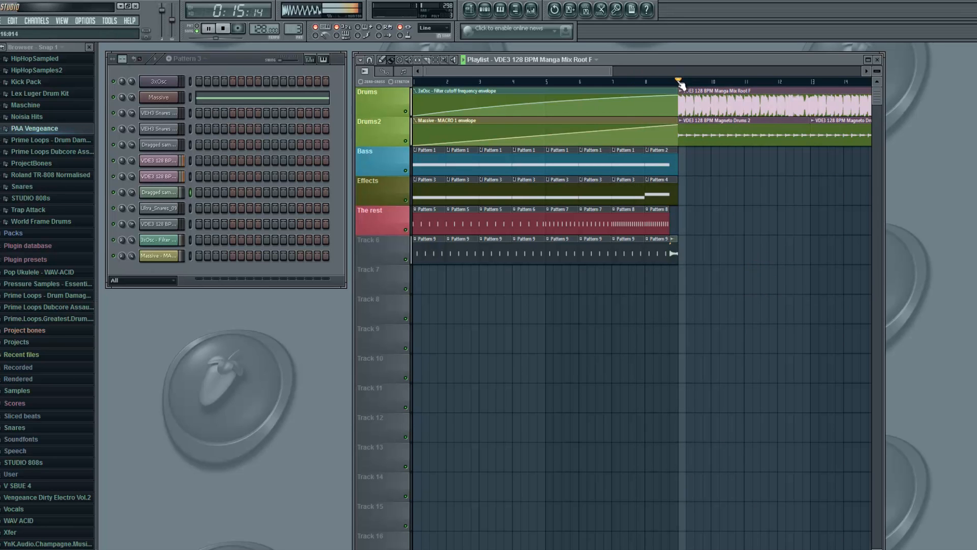
mouse_move(584, 72)
mouse_down()
mouse_move(593, 73)
mouse_move(581, 74)
mouse_up()
click(784, 136)
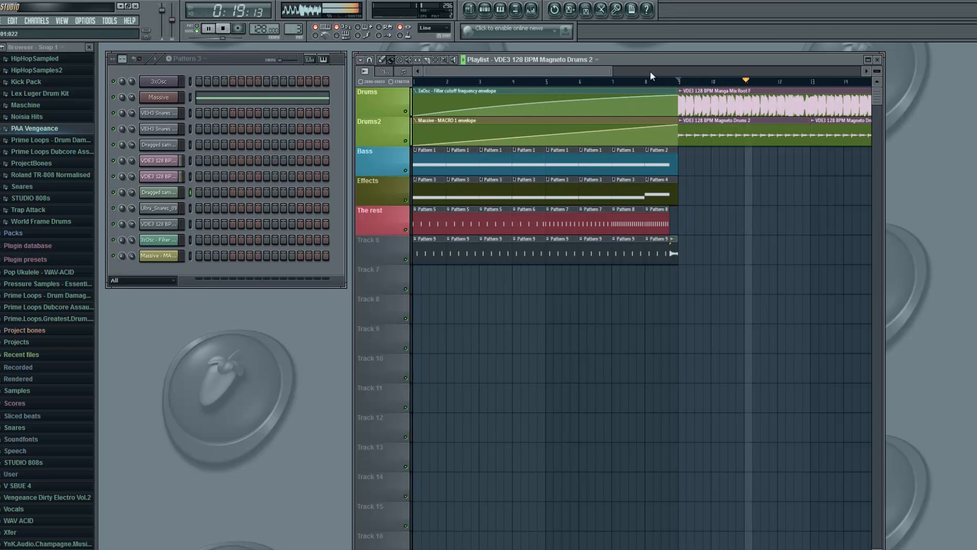
key(space)
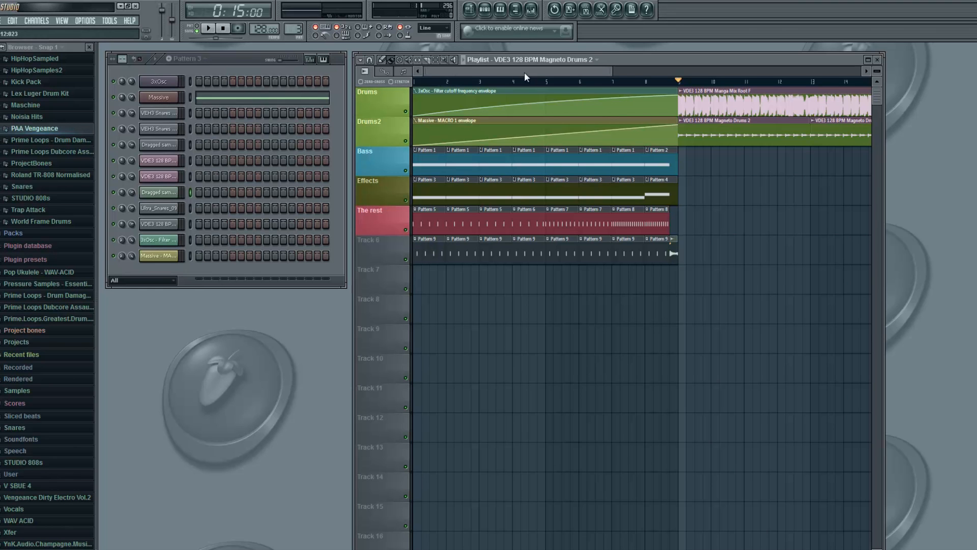
Place the VDE3 128 BPM Manga Synths 1 Root F sample as an audio clip on track 7 from bar 1
click(162, 227)
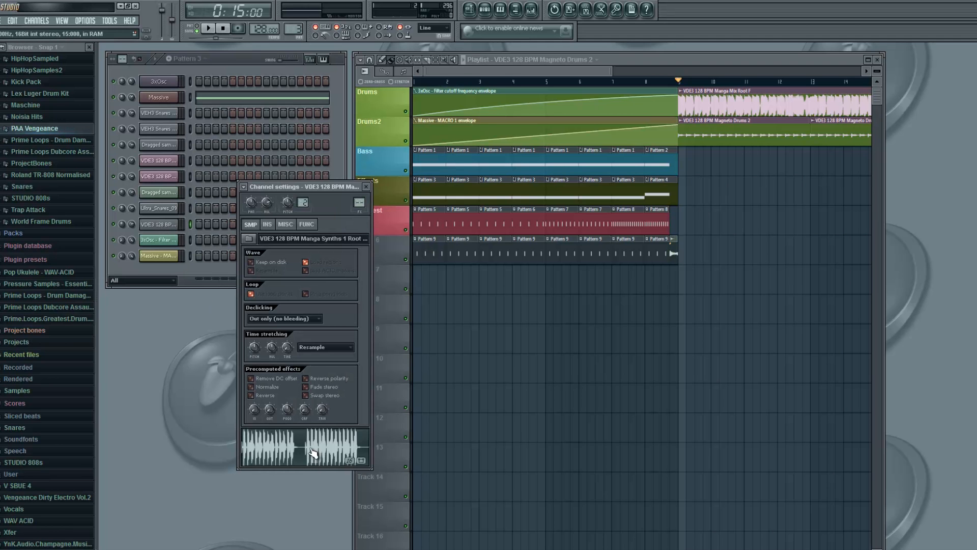
drag(300, 451, 417, 277)
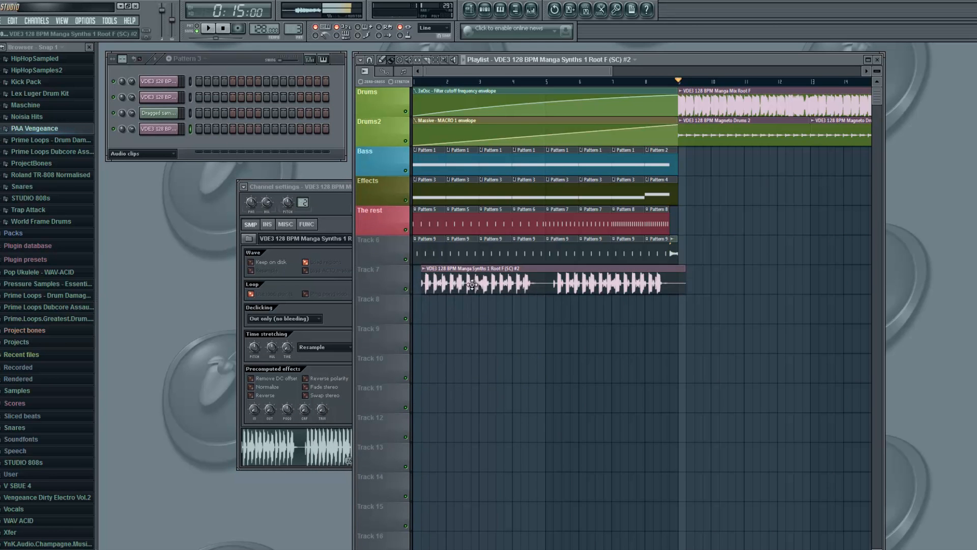
click(330, 188)
click(369, 187)
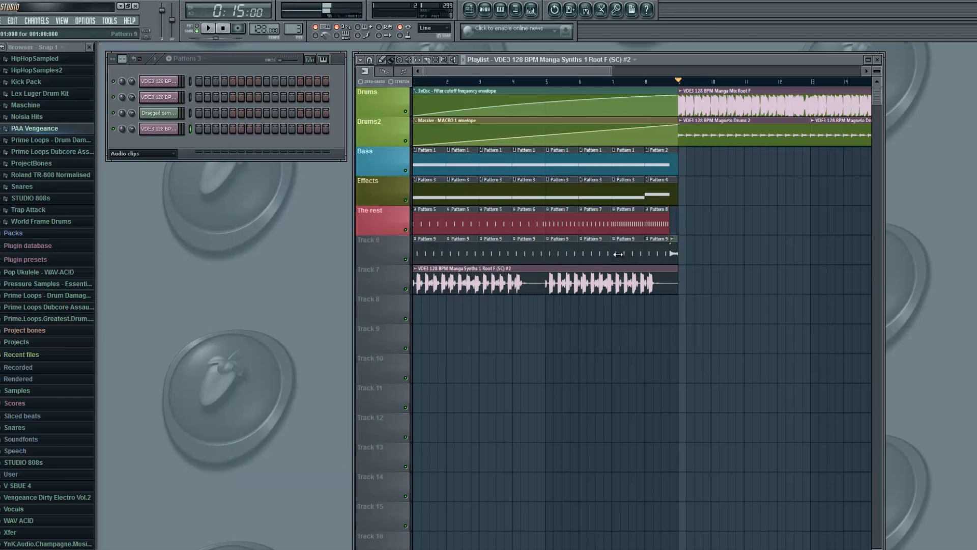
Play the build-up from bar 1 with the Manga Synths clip and check the clip's channel settings
drag(460, 82, 413, 82)
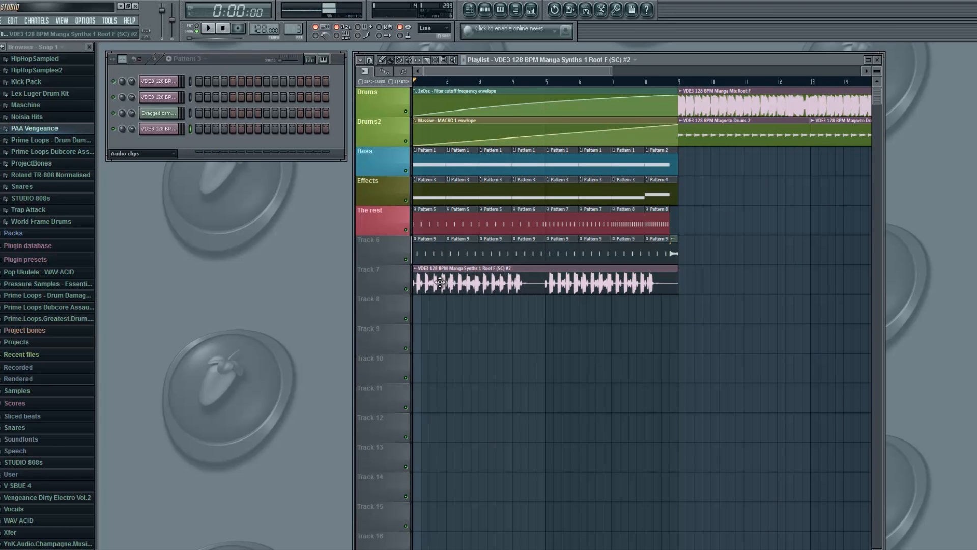
double_click(422, 282)
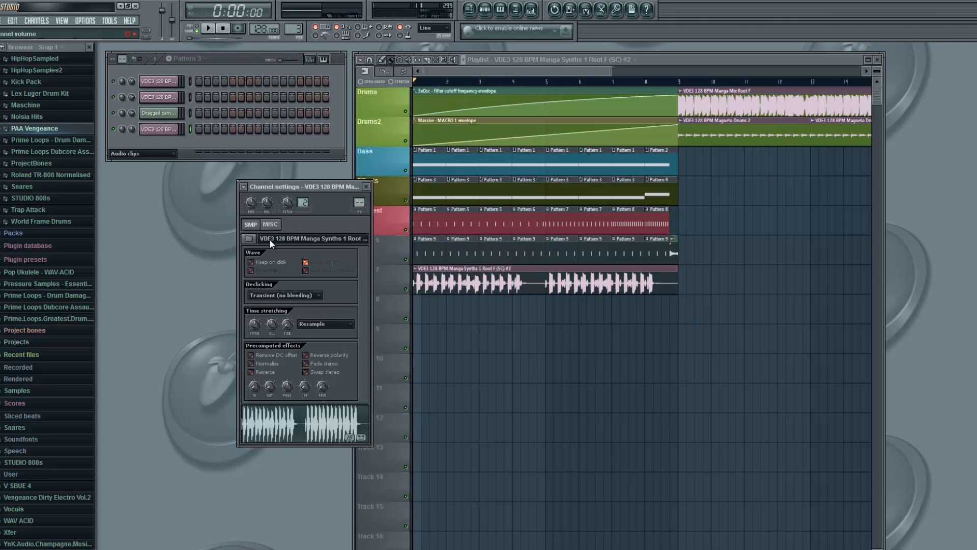
click(367, 186)
key(space)
click(573, 370)
right_click(573, 371)
double_click(522, 289)
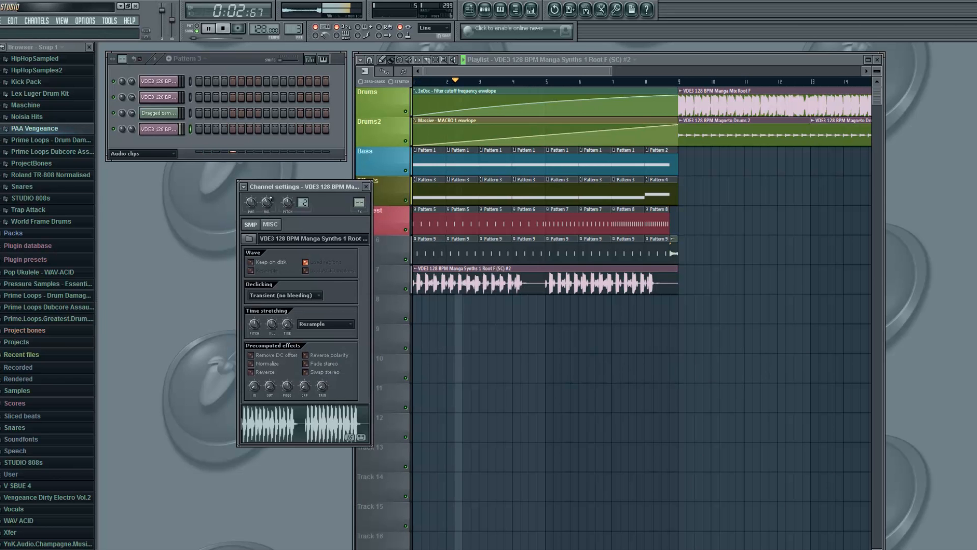
click(366, 186)
key(space)
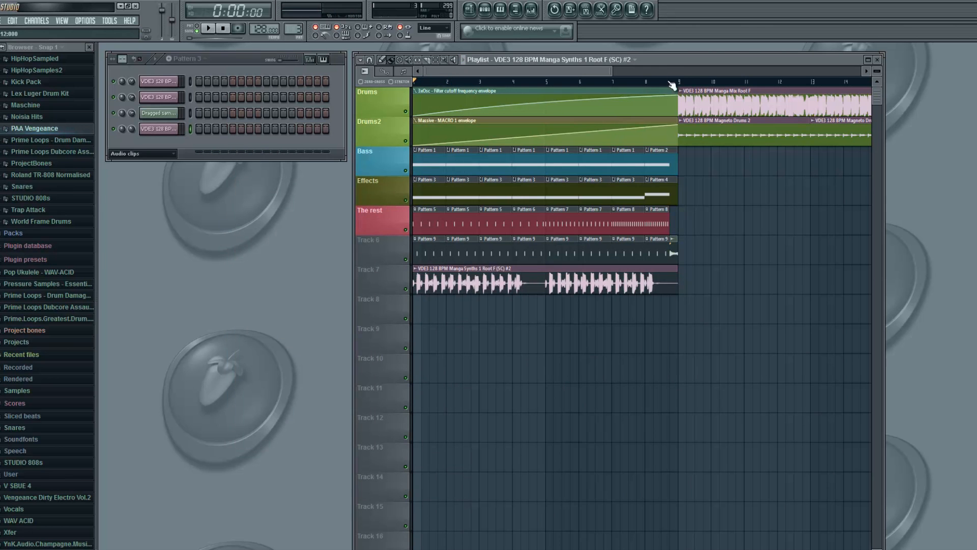
Select bars 1 through 8 in the playlist and route the Manga Synths clip to mixer track 2
drag(676, 82, 356, 84)
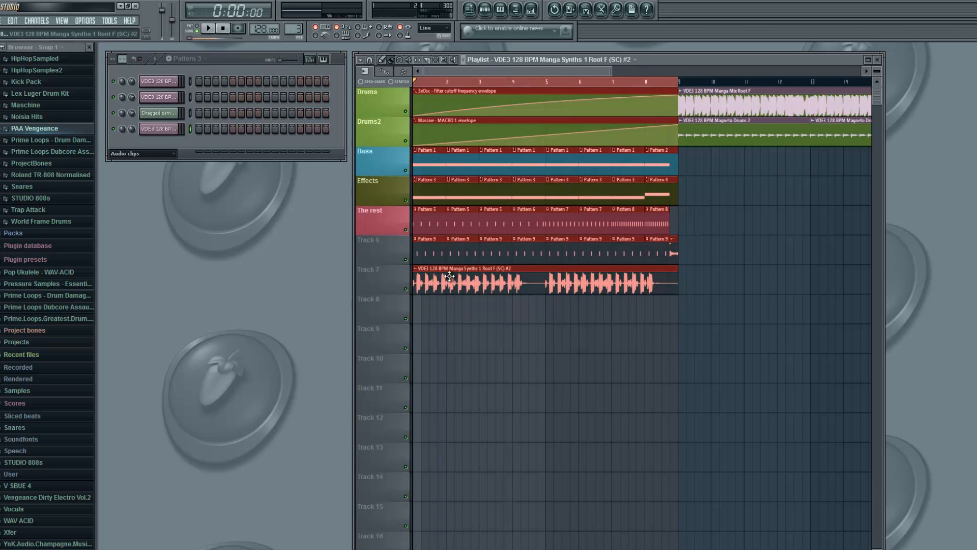
double_click(430, 269)
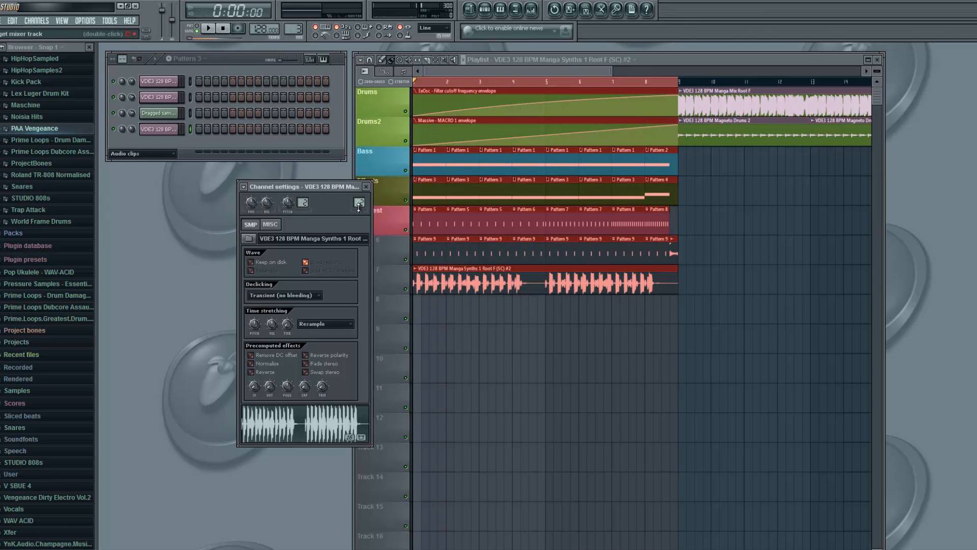
click(531, 9)
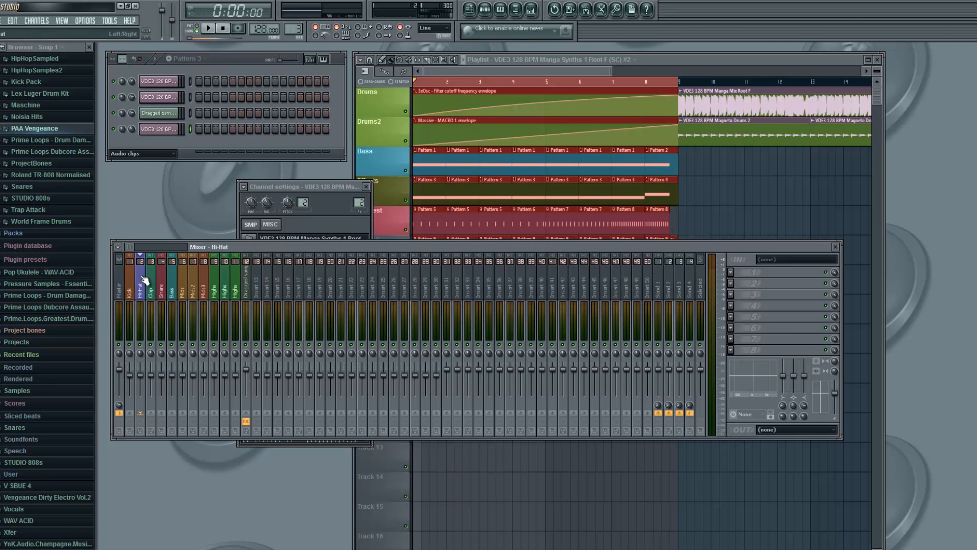
Load Fruity Free Filter into effect slot 1 of the Hi-Hat mixer track
right_click(145, 377)
click(148, 377)
click(731, 271)
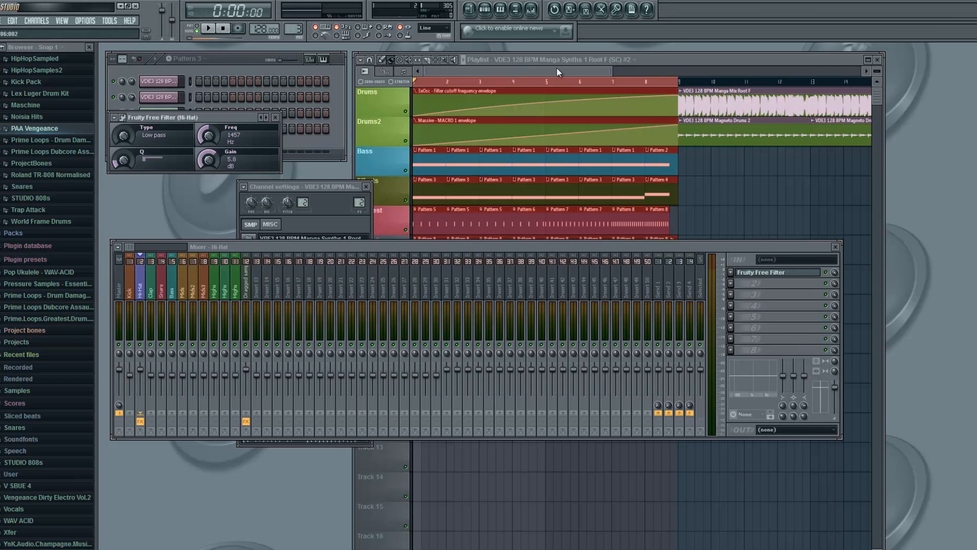
Solo track 7, audition the filtered synths and lower the filter's frequency to 10 Hz
click(465, 148)
right_click(406, 290)
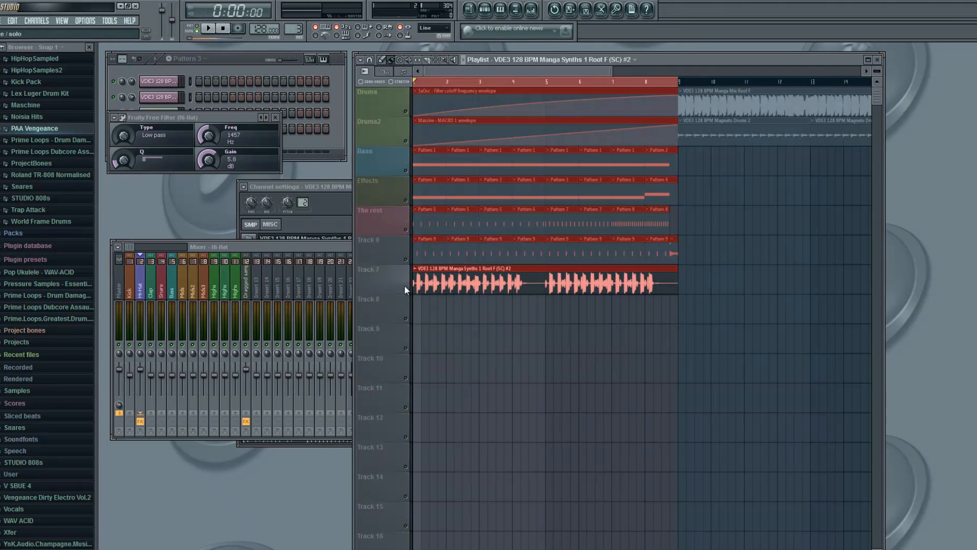
key(space)
drag(206, 136, 233, 230)
key(space)
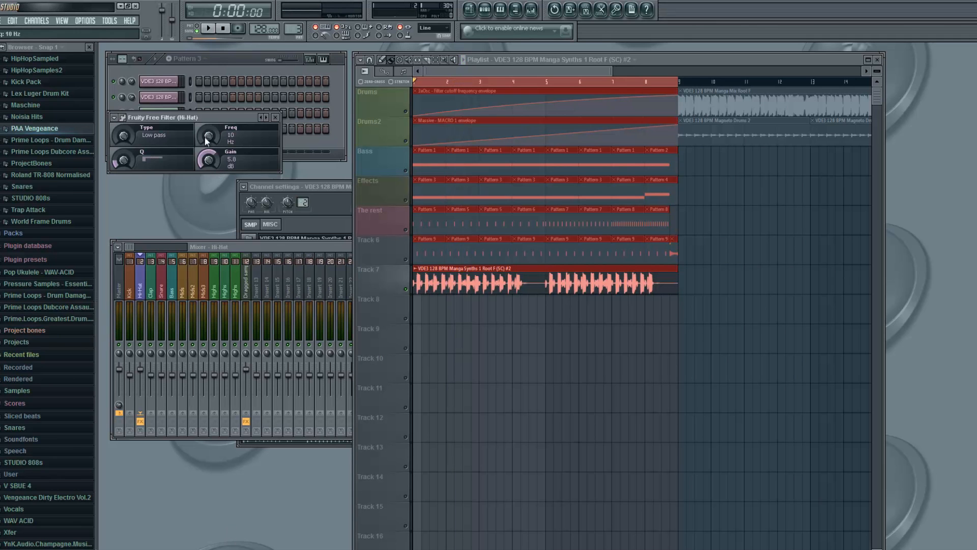
drag(236, 106, 248, 190)
Create an automation clip for the filter's frequency across bars 1 to 8 and raise its end point close to the maximum
right_click(219, 136)
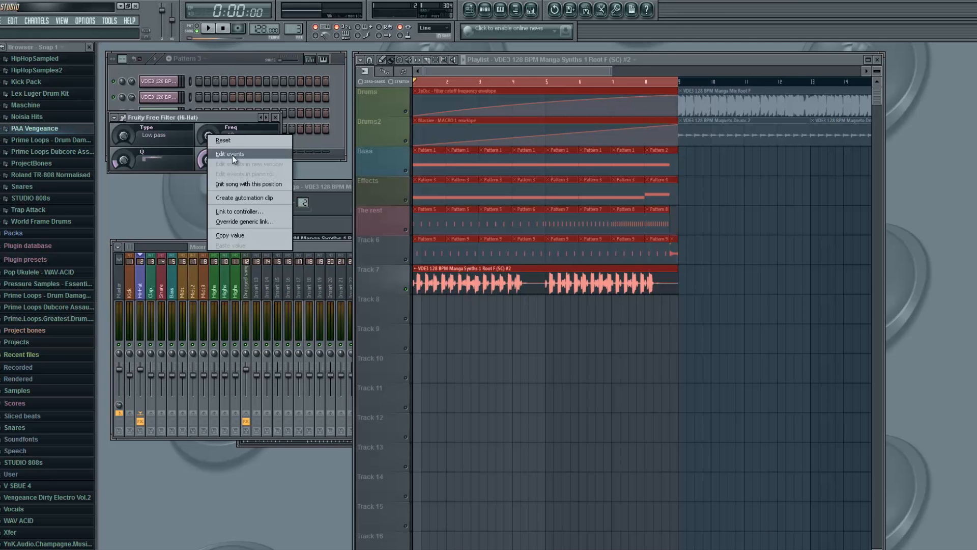
click(243, 197)
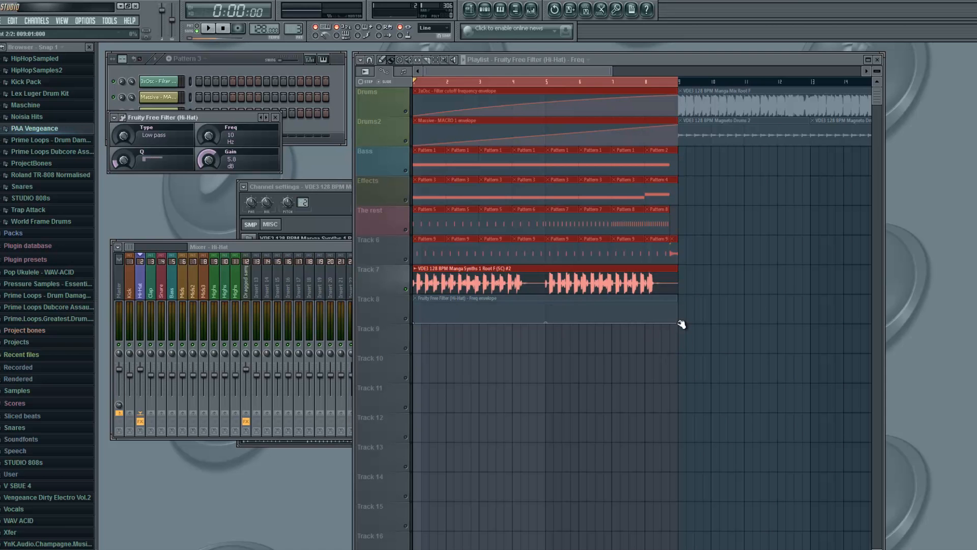
drag(678, 323, 679, 301)
right_click(609, 81)
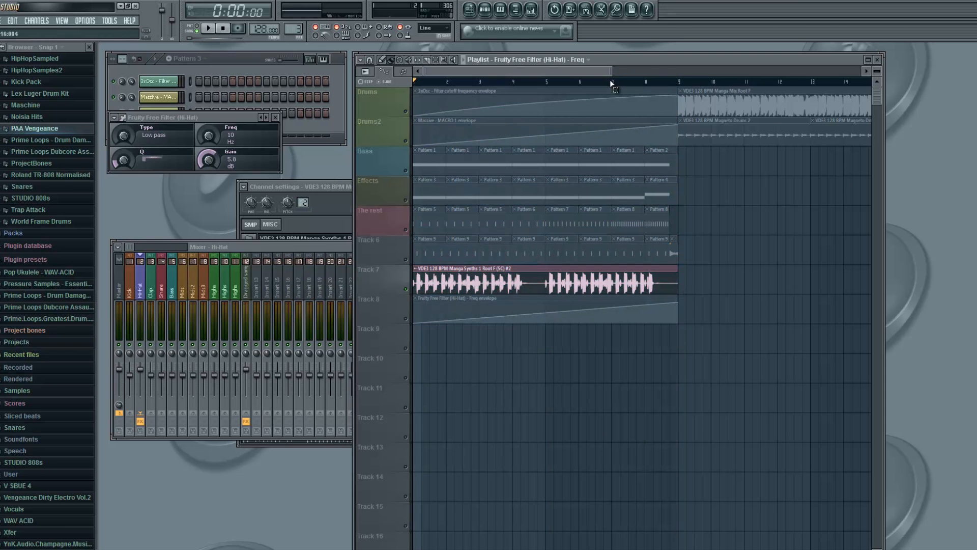
Unsolo track 7 and play the full build-up from bar 1 with the filter automation
right_click(406, 290)
right_click(405, 290)
right_click(405, 290)
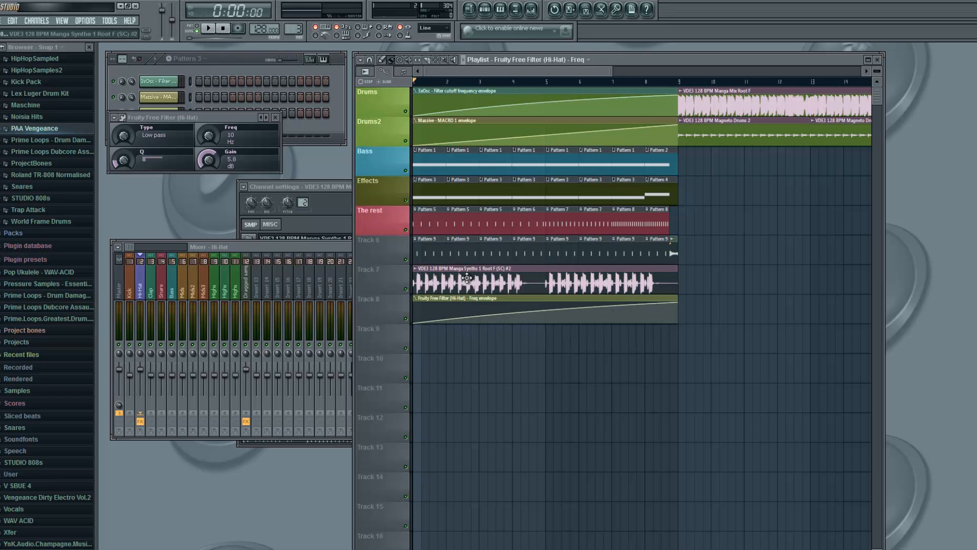
key(space)
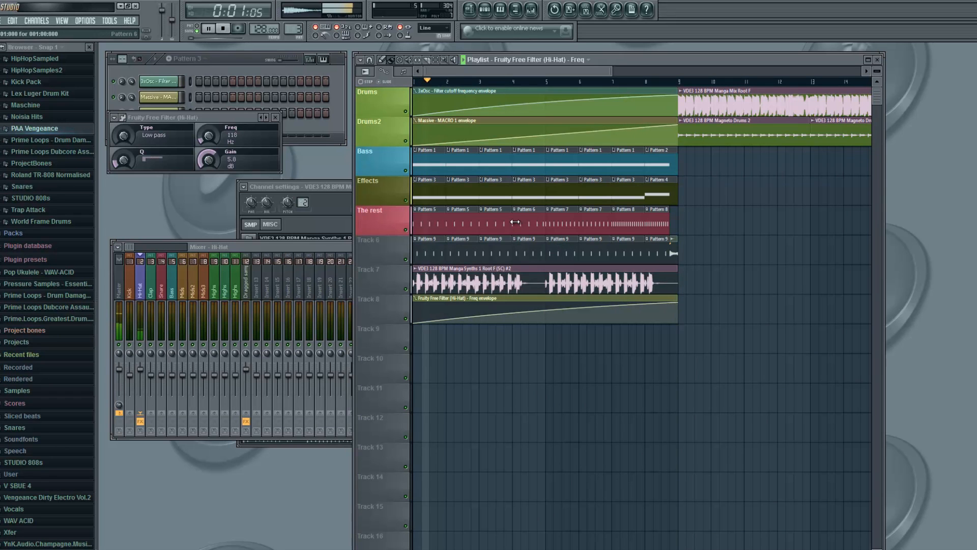
Bend the Hi-Hat filter's frequency automation into a more gradual rise while playing the build-up into the drums, and stop playback
drag(612, 72, 639, 71)
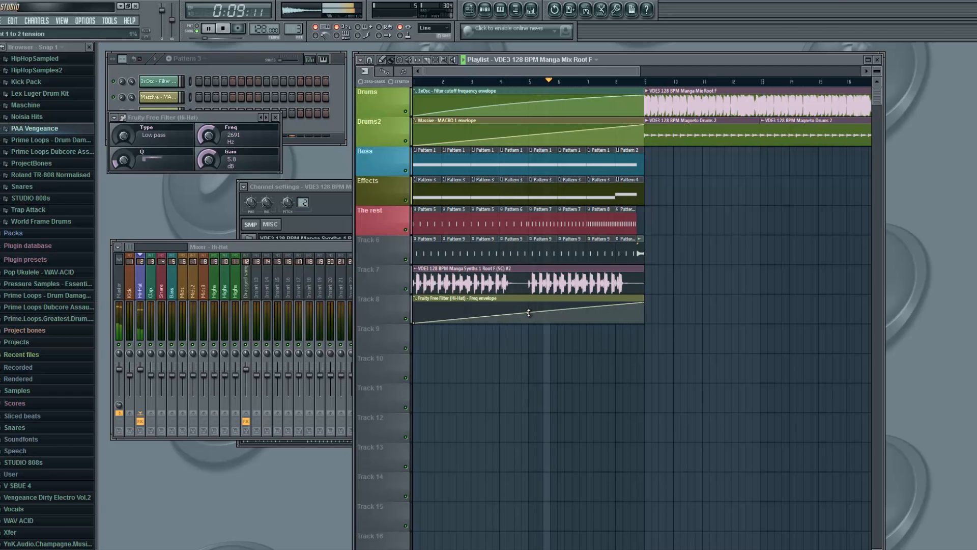
drag(528, 315, 529, 316)
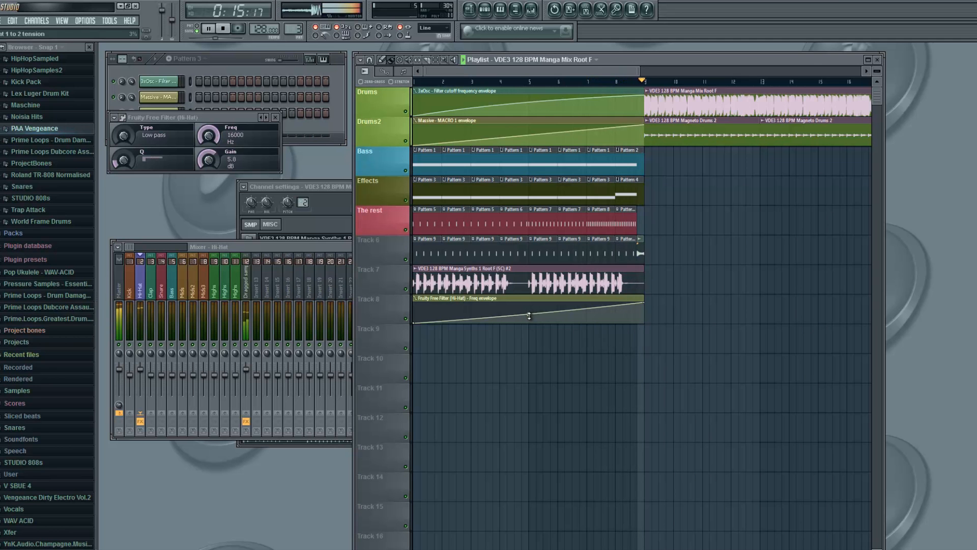
drag(640, 71, 602, 76)
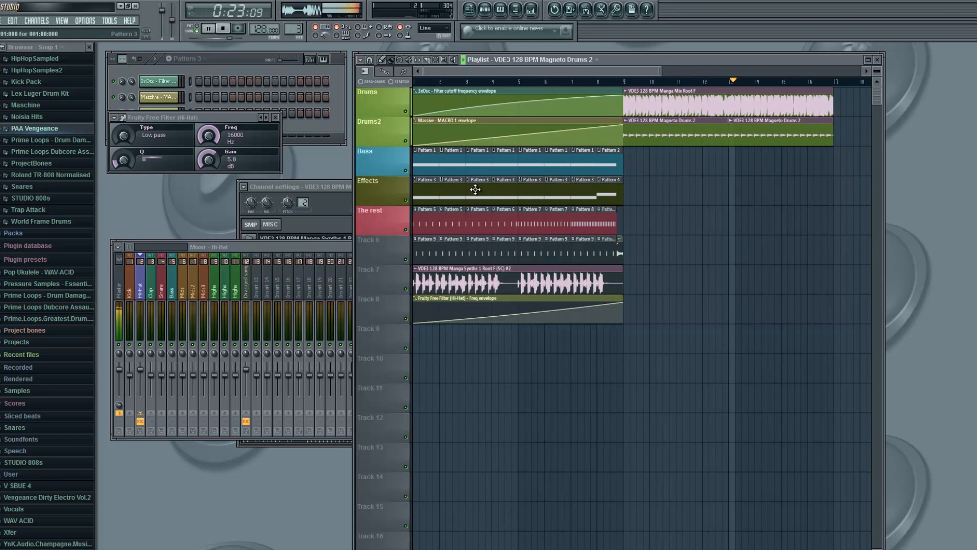
click(476, 279)
key(space)
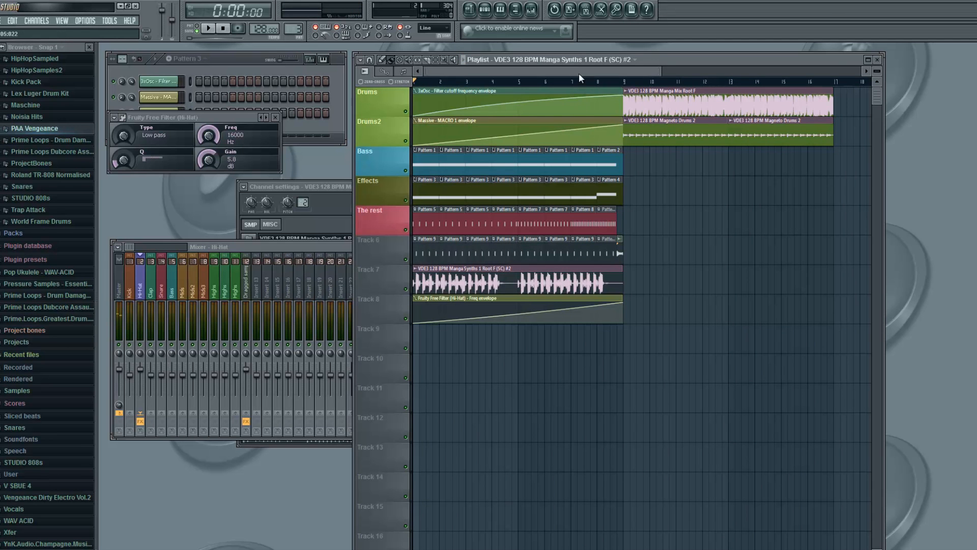
Solo the track named The rest together with Track 6 and close the Hi-Hat filter and synth channel settings windows
right_click(406, 229)
click(406, 259)
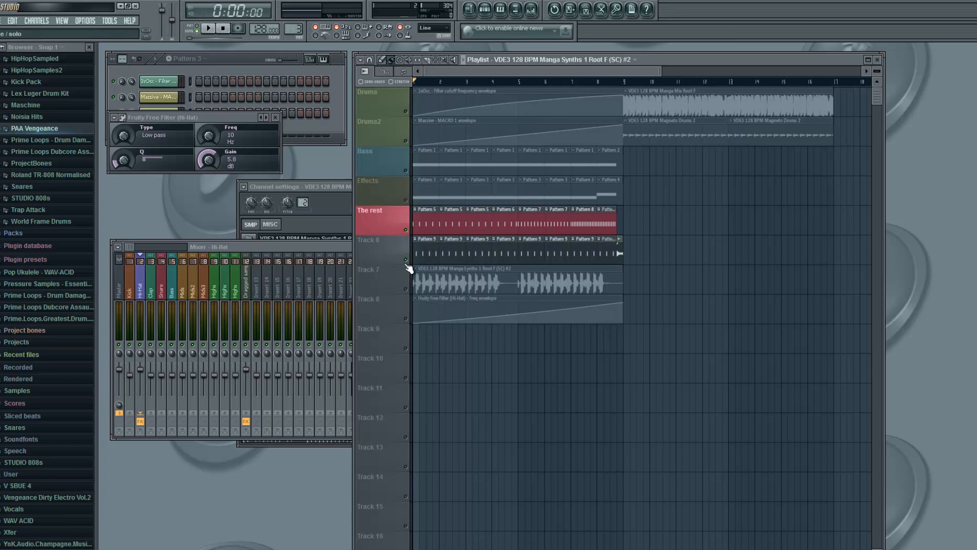
click(343, 184)
click(275, 118)
click(368, 187)
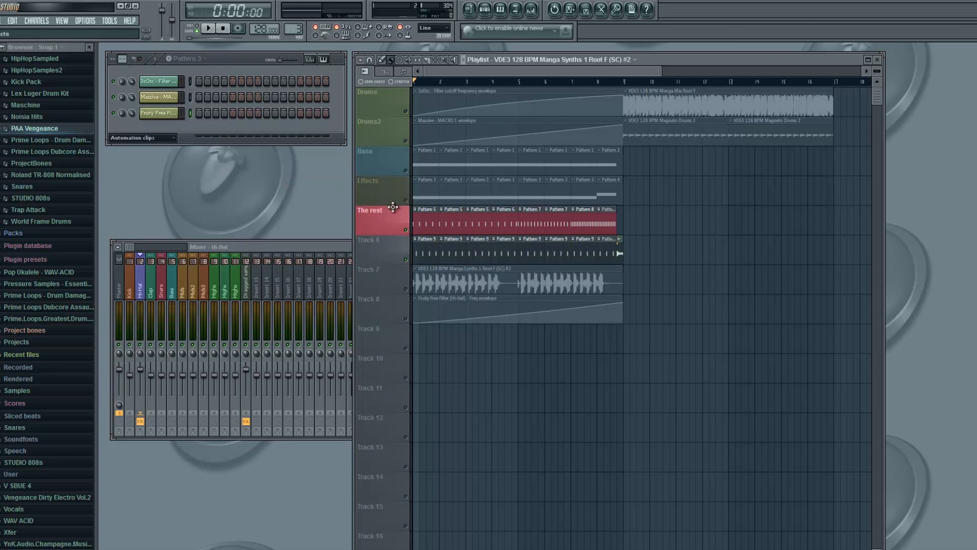
Open Pattern 5's snare channels and route VEH3 Snares 046 to the Kick mixer track
click(430, 224)
click(167, 113)
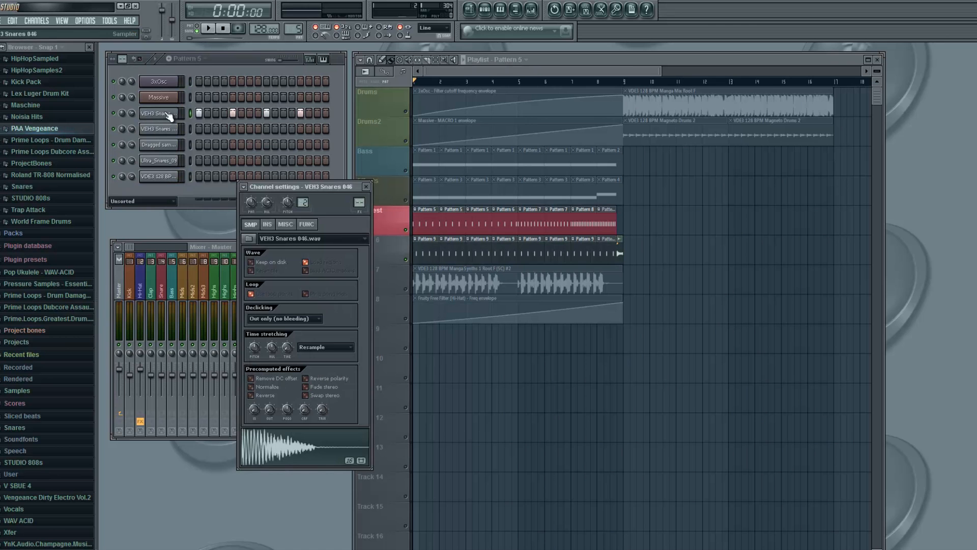
click(359, 202)
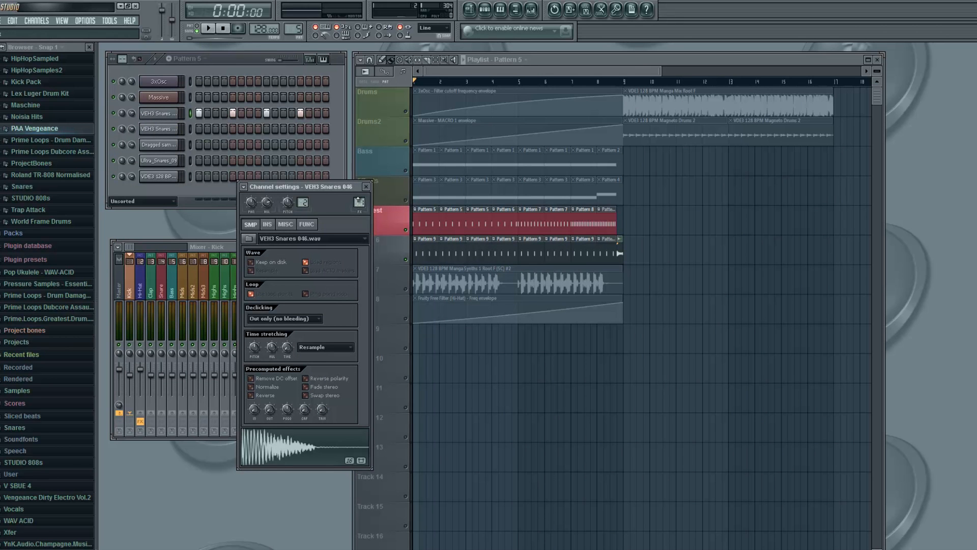
click(176, 126)
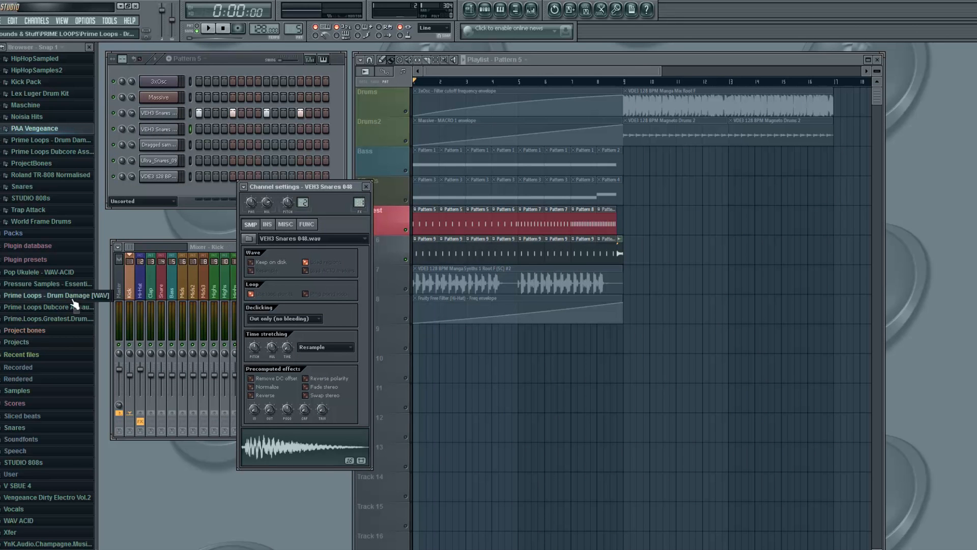
Load Fruity Free Filter into effect slot 8 of the Kick mixer track and set its type to High pass
click(128, 290)
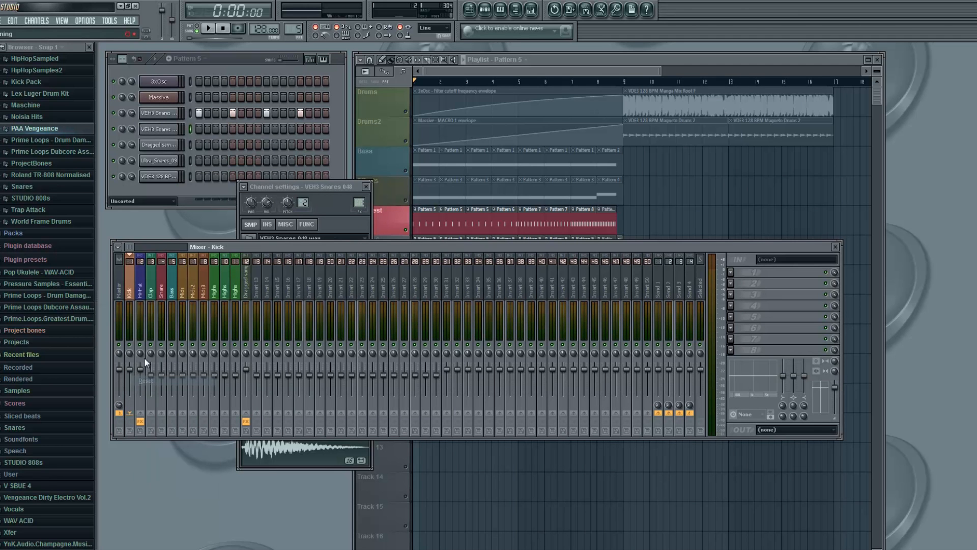
click(730, 350)
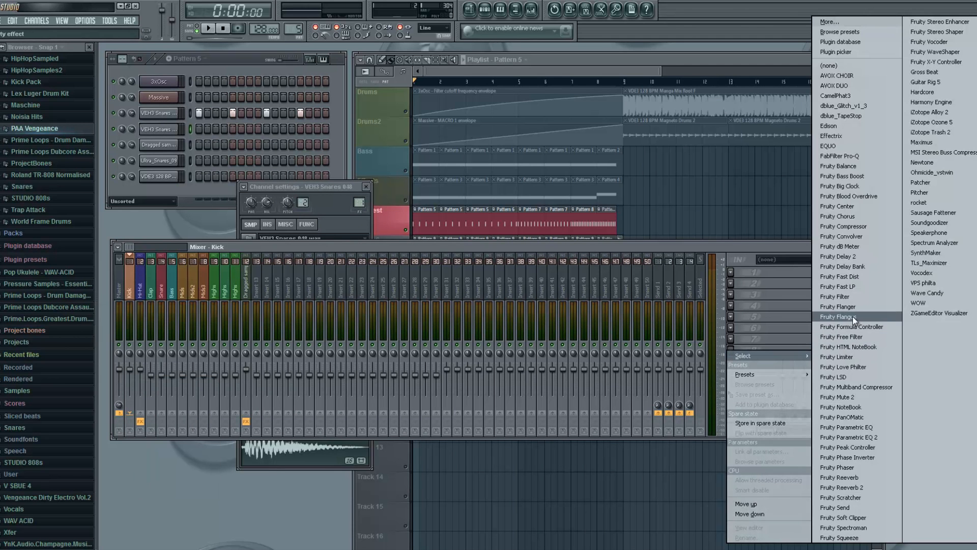
click(855, 339)
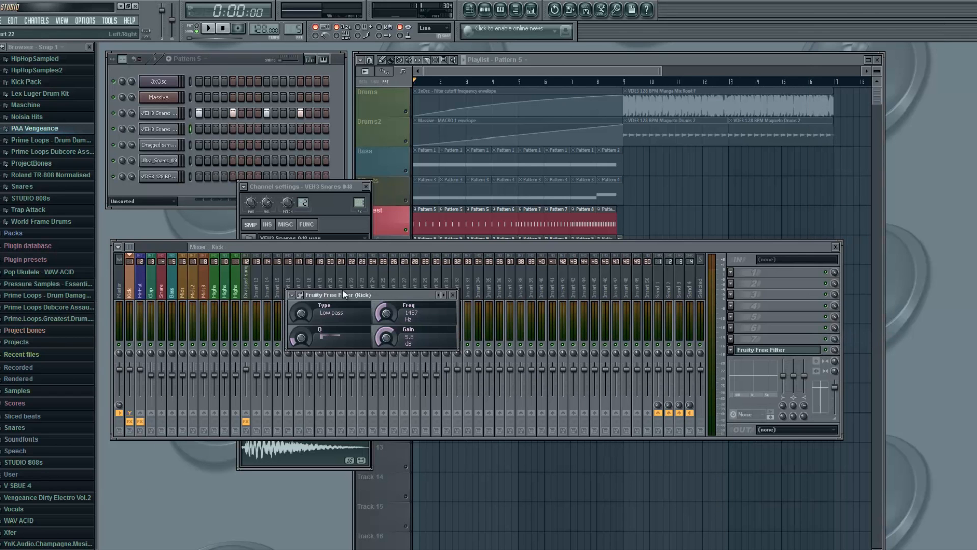
drag(310, 252, 308, 262)
Audition the soloed snares through the high-pass filter and lower its frequency to 617 Hz
click(196, 28)
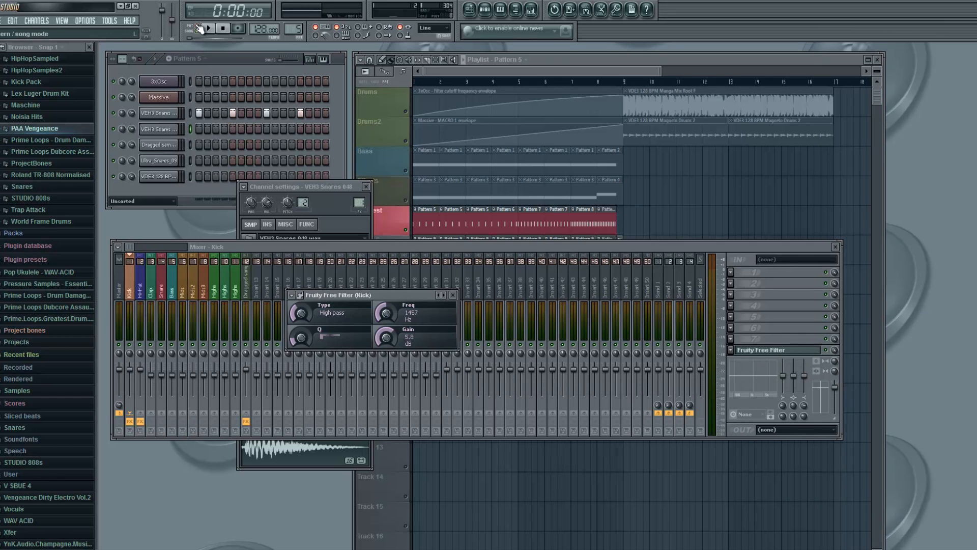
key(space)
mouse_move(387, 315)
mouse_down()
mouse_move(395, 227)
mouse_move(404, 353)
mouse_move(380, 262)
mouse_move(386, 313)
mouse_up()
key(space)
drag(388, 316, 381, 271)
Create an automation clip for the Kick filter's frequency across bars 1 to 8 and close the filter window
drag(624, 81, 413, 82)
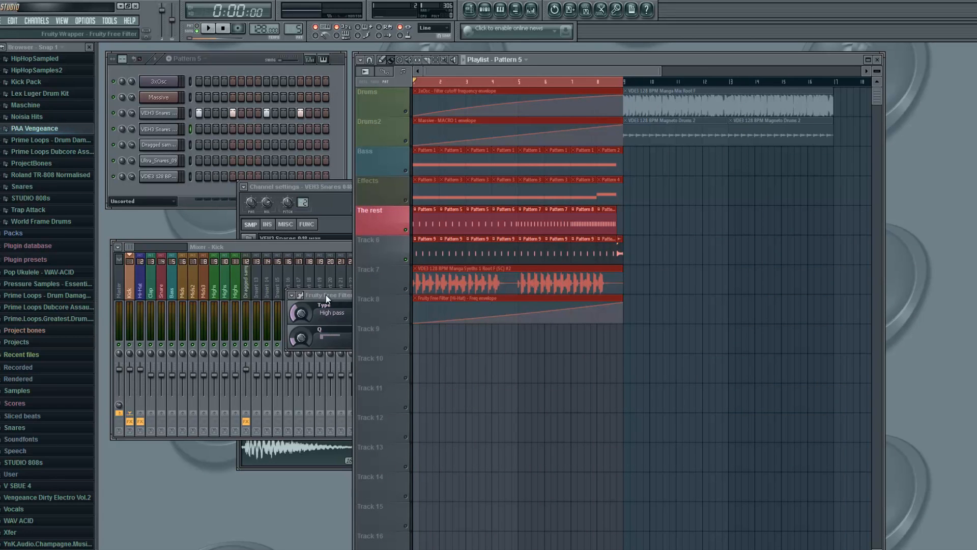
click(323, 304)
right_click(387, 310)
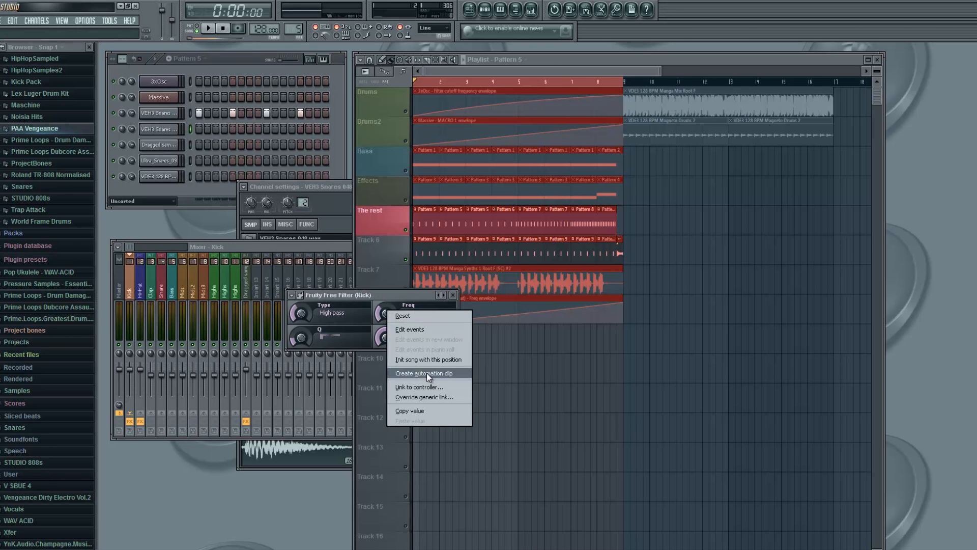
click(389, 292)
right_click(387, 310)
click(407, 377)
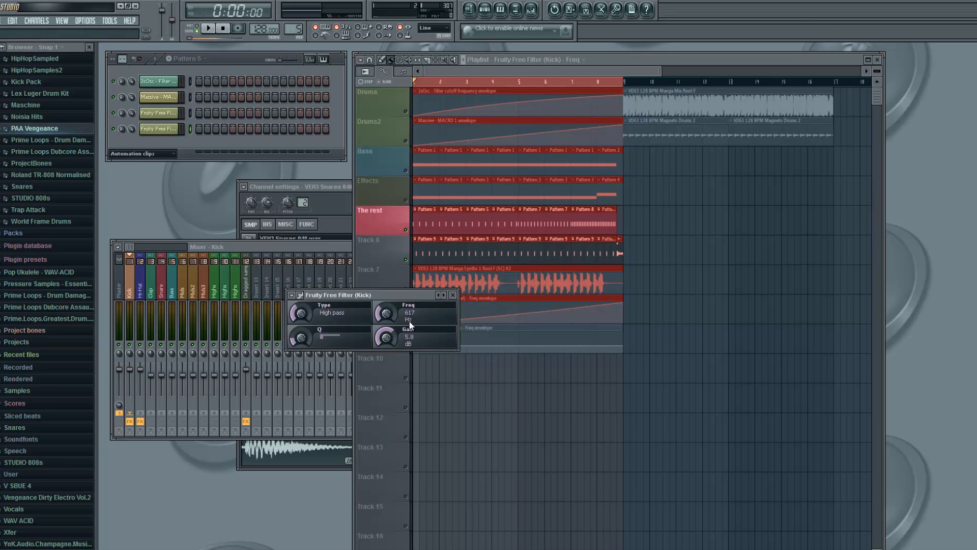
click(452, 294)
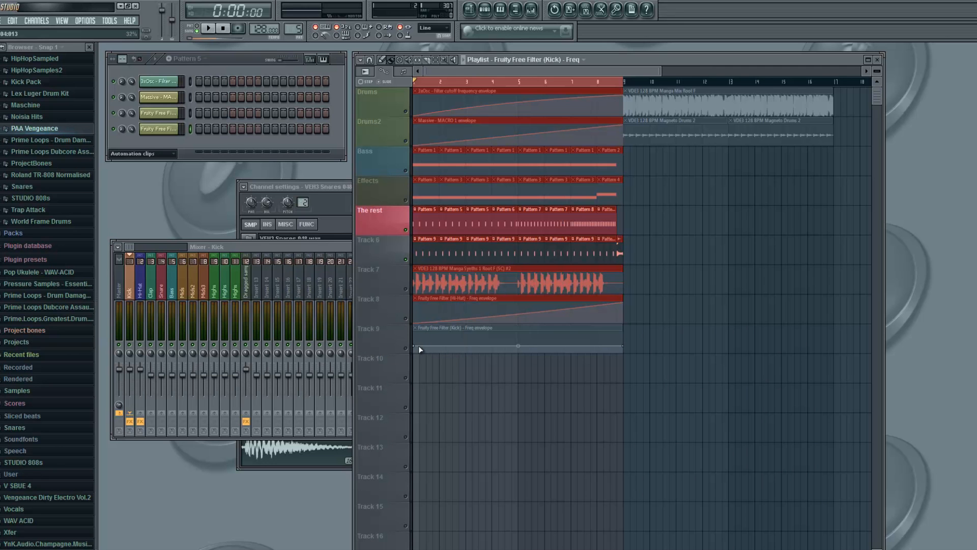
Lower the start point of the Kick filter's frequency automation to the minimum, unsolo the snare tracks and fine-tune the curve
drag(417, 346, 414, 373)
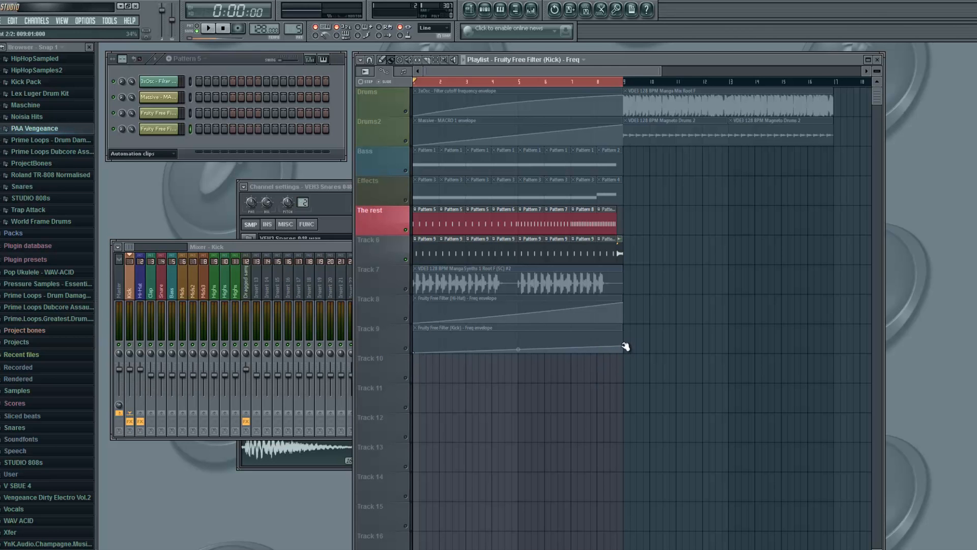
click(457, 82)
right_click(406, 231)
right_click(406, 230)
mouse_move(519, 348)
mouse_down()
mouse_move(517, 367)
mouse_move(511, 350)
mouse_up()
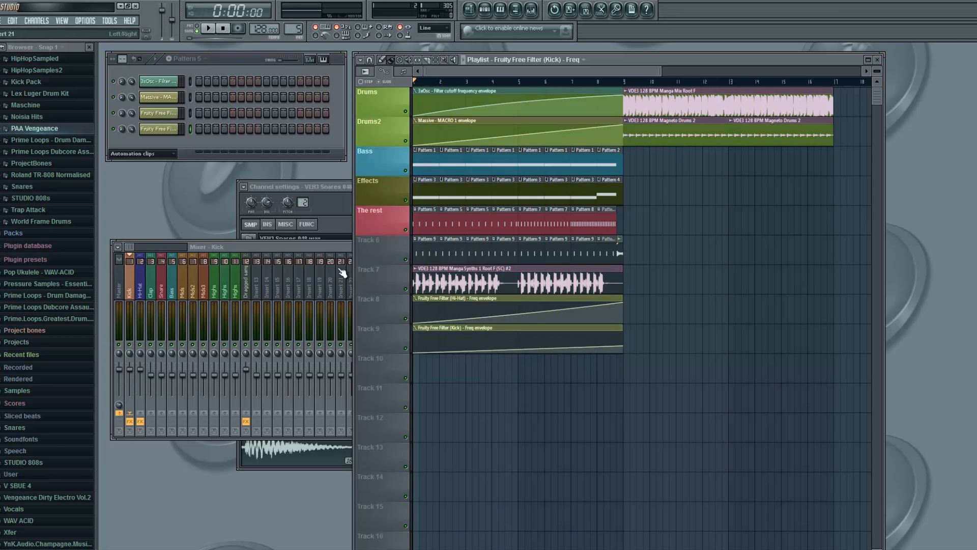
Close the snare channel settings and play the full build-up from bar 1 into the drums
click(346, 187)
click(365, 186)
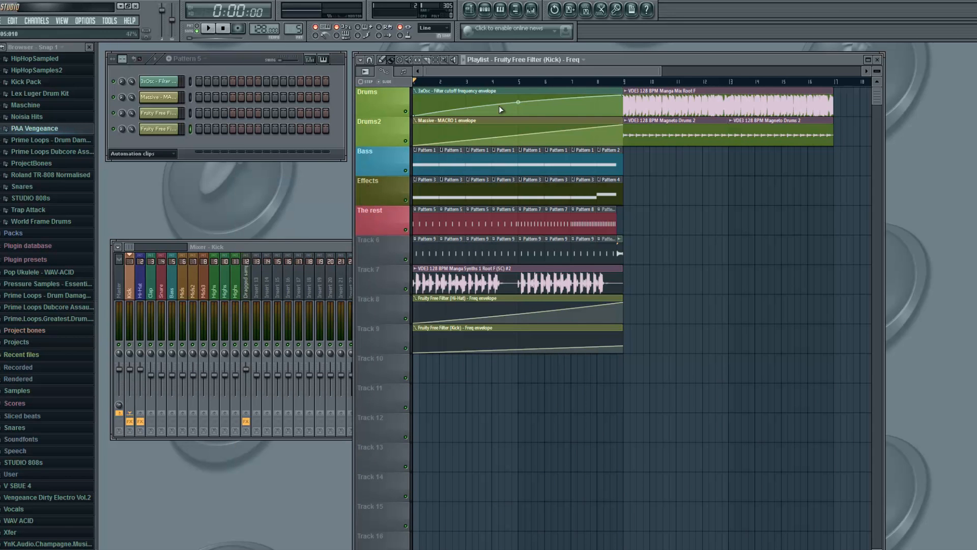
key(space)
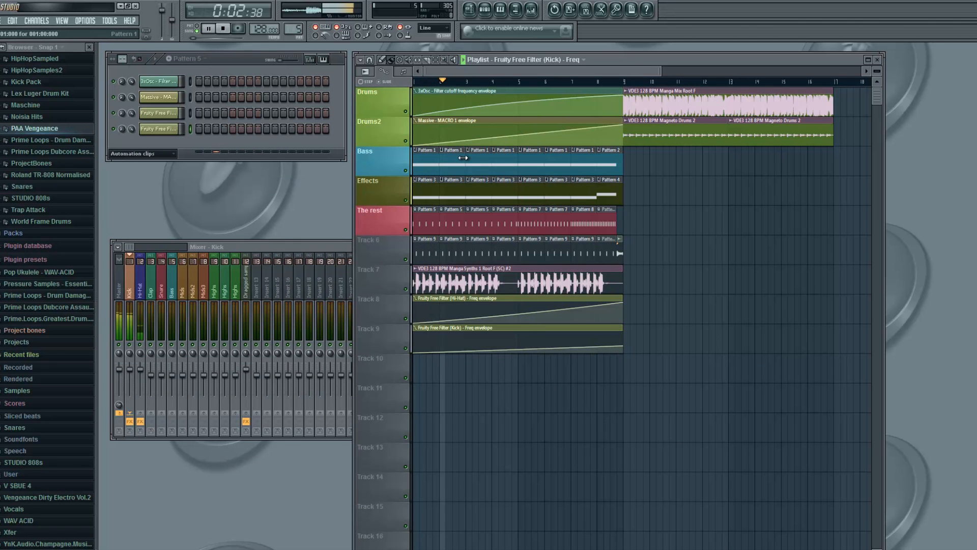
mouse_move(527, 71)
mouse_down()
mouse_move(535, 79)
mouse_move(567, 72)
mouse_move(544, 70)
mouse_up()
click(662, 105)
drag(604, 68, 593, 71)
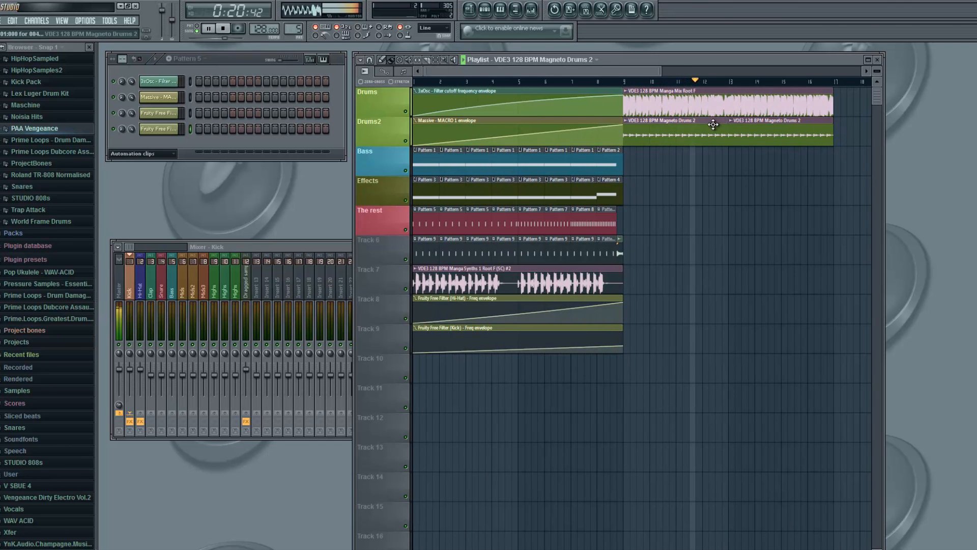
click(817, 130)
drag(616, 72, 579, 72)
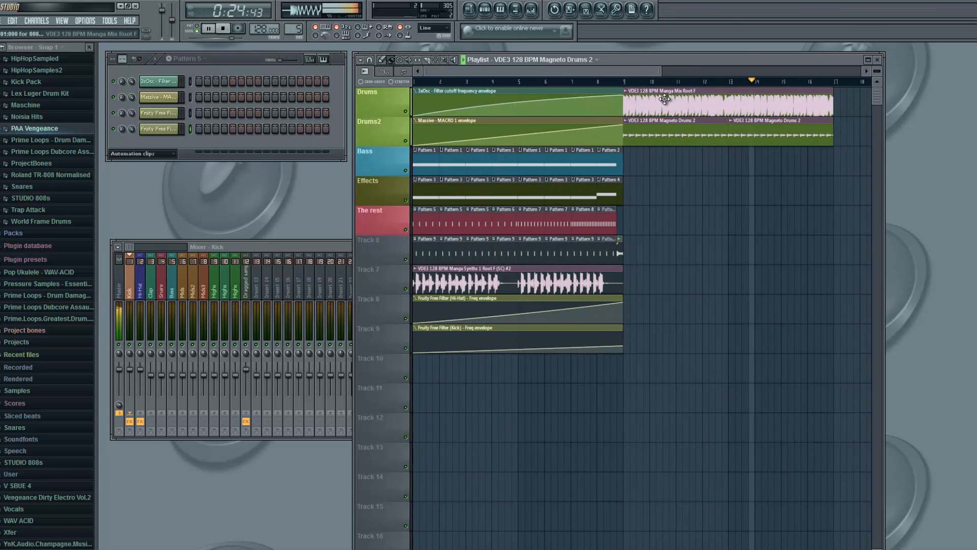
Show all channels in the channel rack and stop playback
click(149, 155)
click(147, 162)
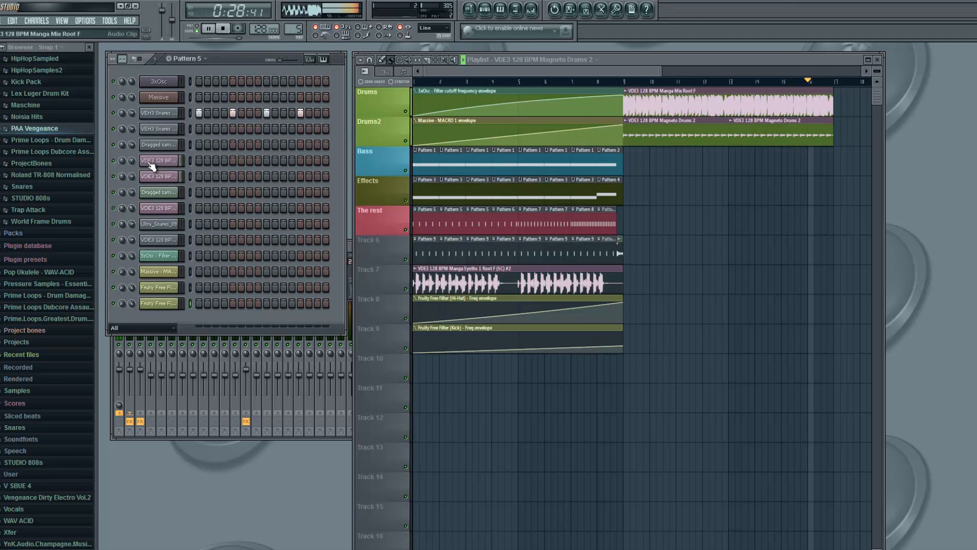
key(space)
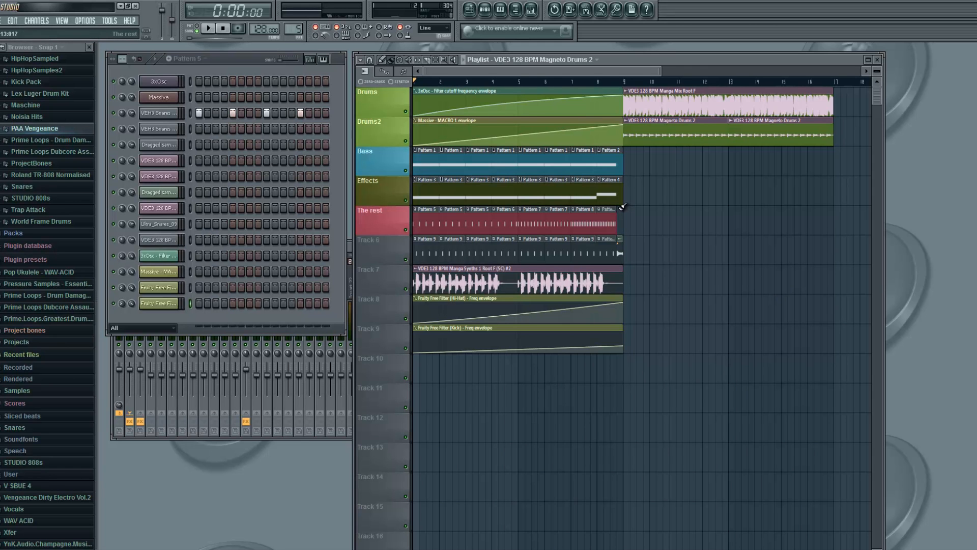
drag(661, 71, 641, 71)
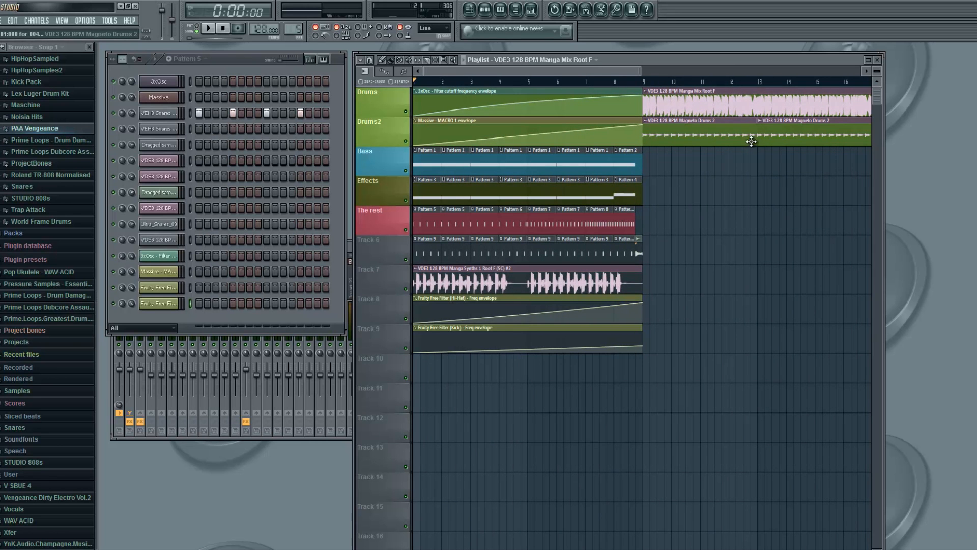